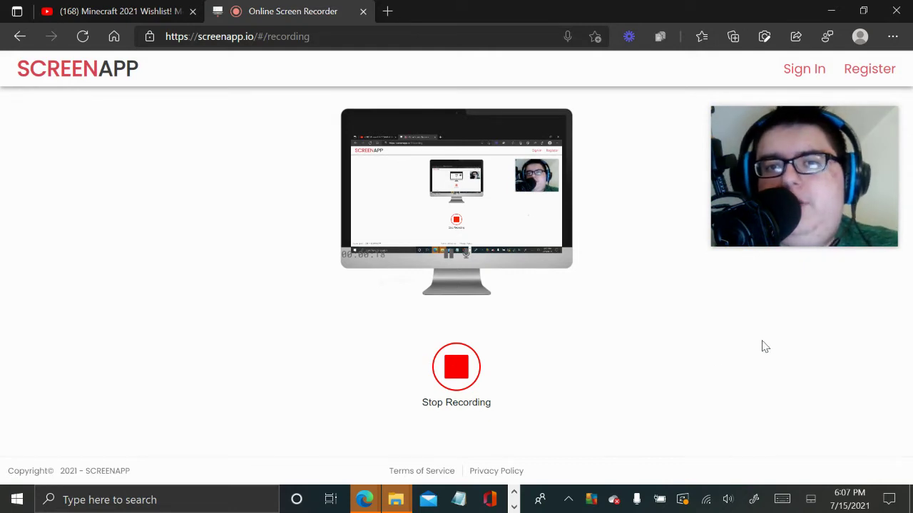
# Step: Launch a new blank Notepad window from the taskbar
pyautogui.click(458, 501)
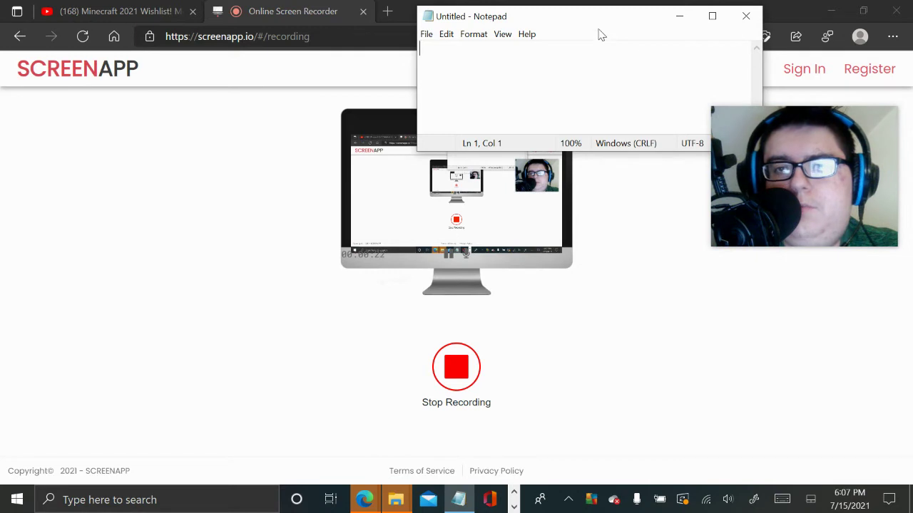
# Step: Center the Notepad window and maximize it to full screen
pyautogui.moveTo(595, 18); pyautogui.dragTo(421, 124)
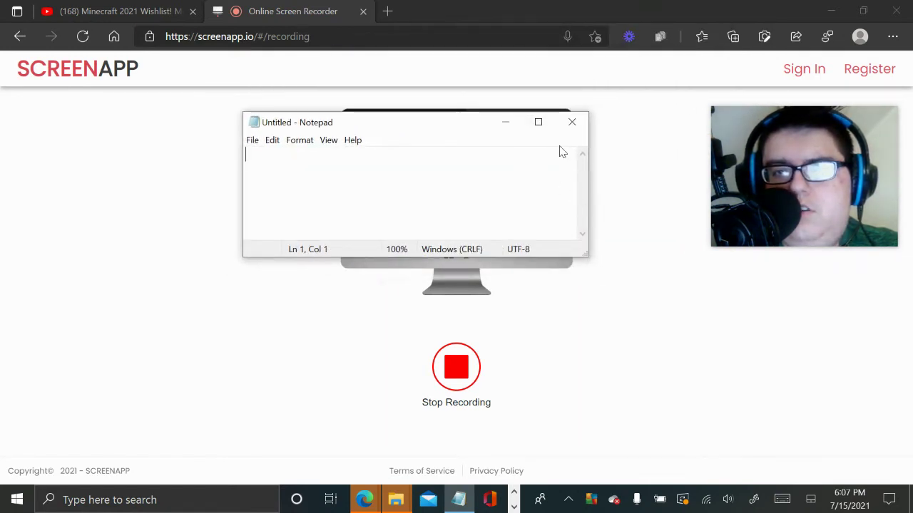
pyautogui.click(539, 121)
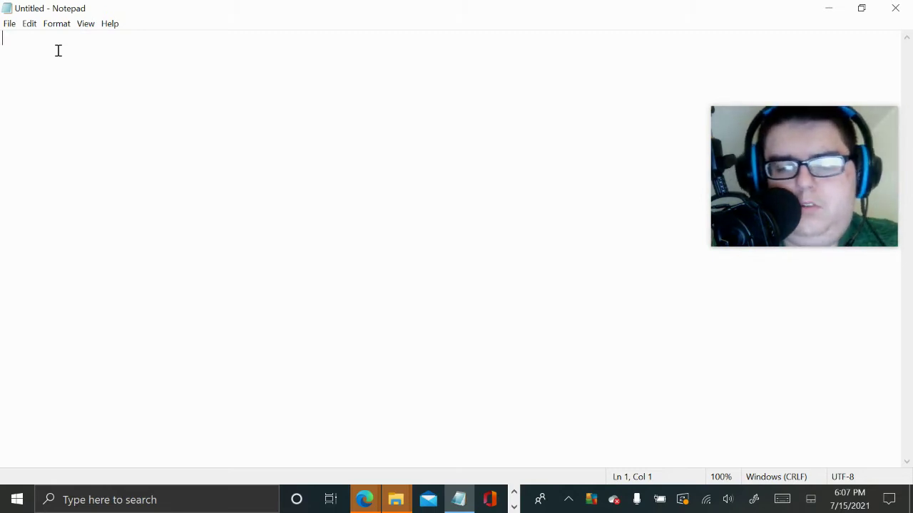
# Step: Enter the heading '1.19 major update' followed by a blank line
pyautogui.write('█•')
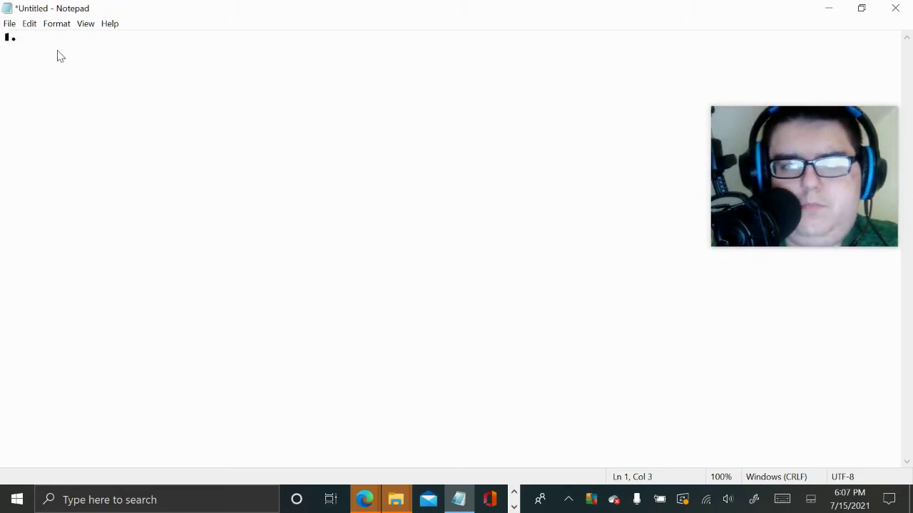
pyautogui.write('19')
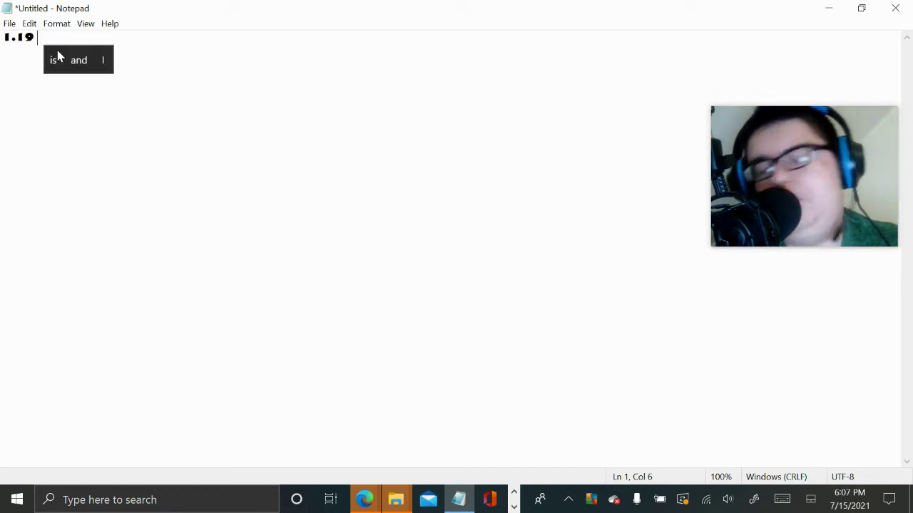
pyautogui.write(' m')
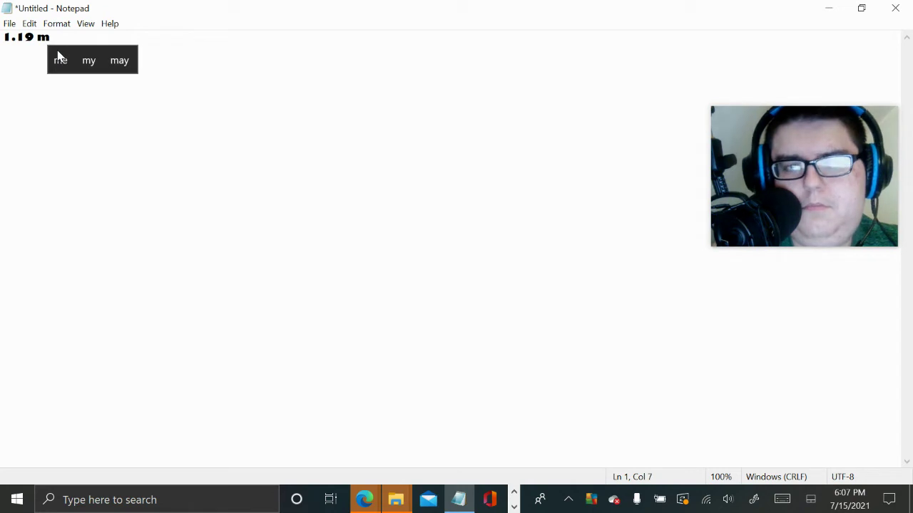
pyautogui.write('ajor')
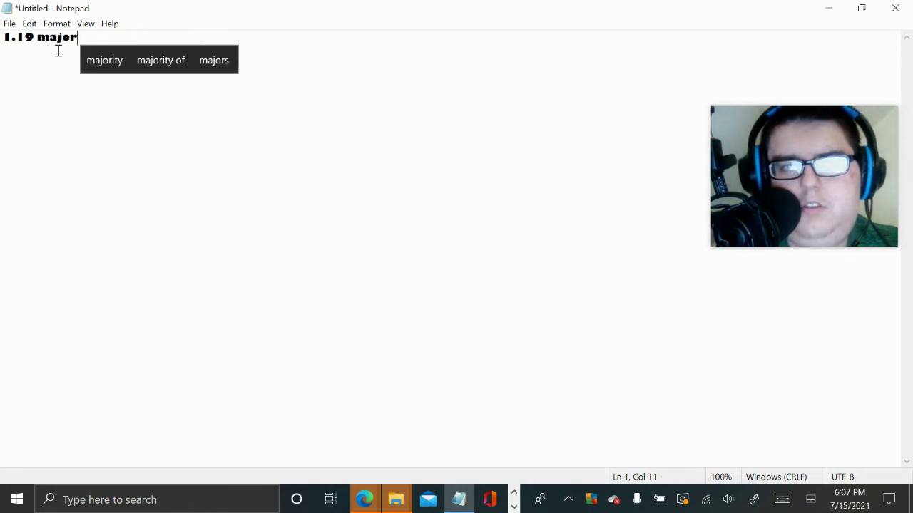
pyautogui.write(' upda')
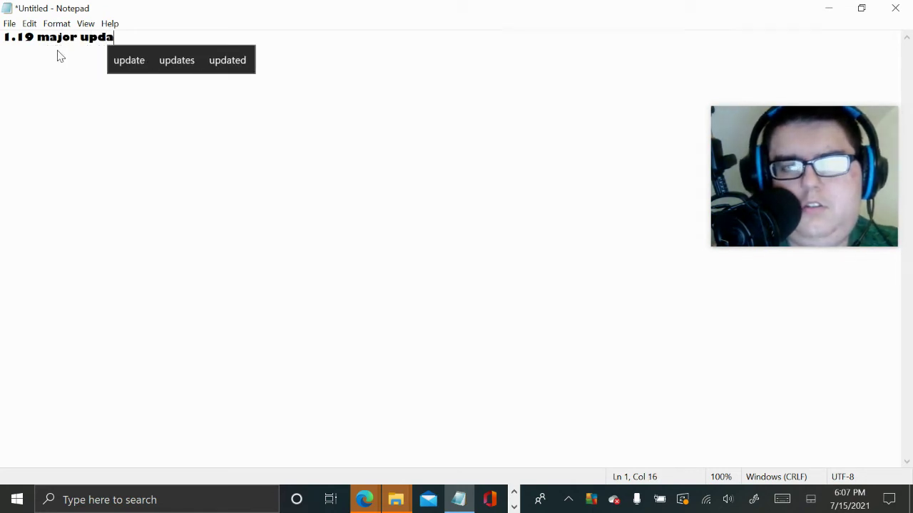
pyautogui.write('te')
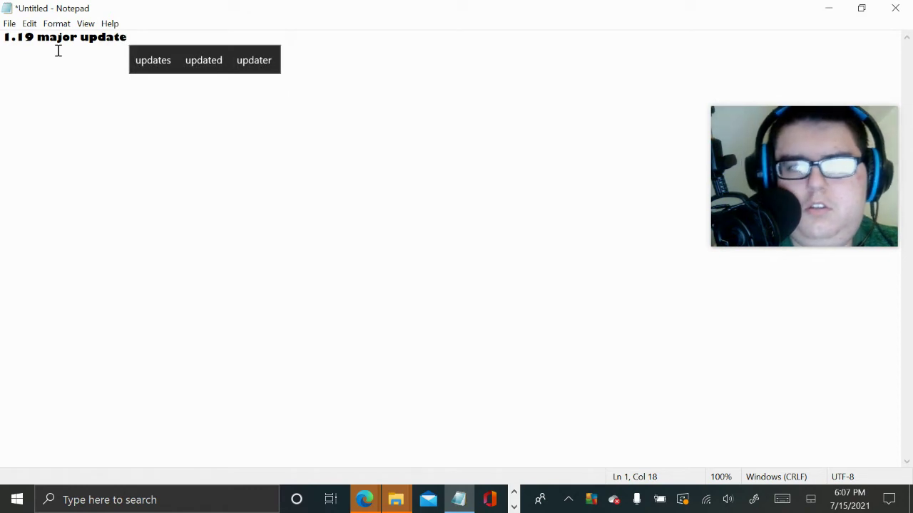
pyautogui.press('Return')
pyautogui.press('Return')
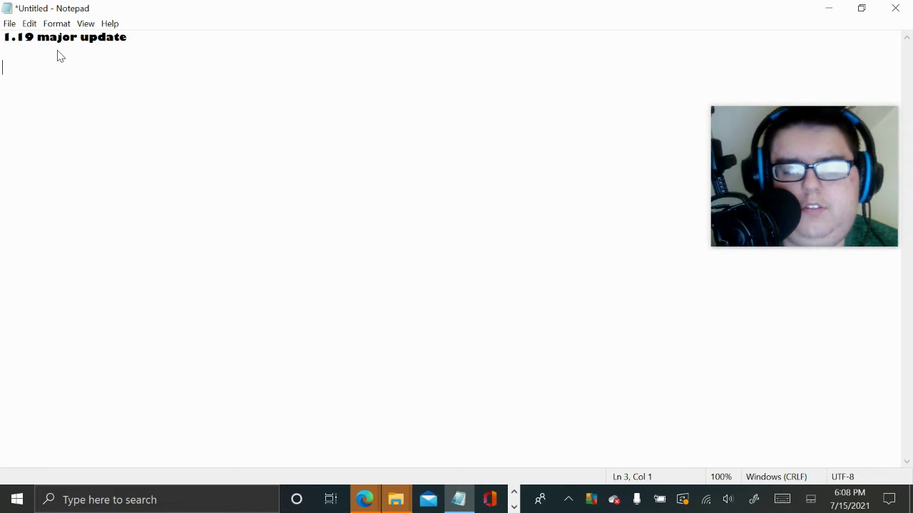
# Step: Type list numbers 1. through 6. on successive lines
pyautogui.write('1.')
pyautogui.press('Return')
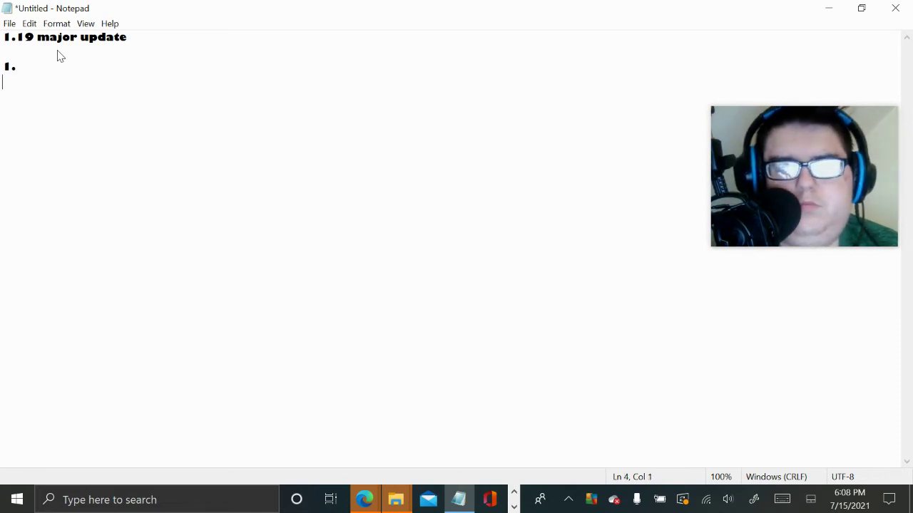
pyautogui.write('2.')
pyautogui.press('Return')
pyautogui.write('3. ')
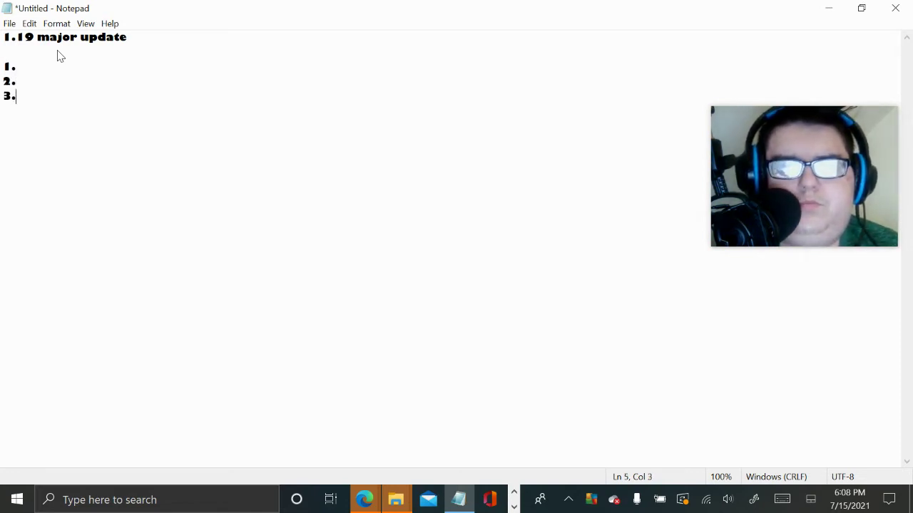
pyautogui.write('4.')
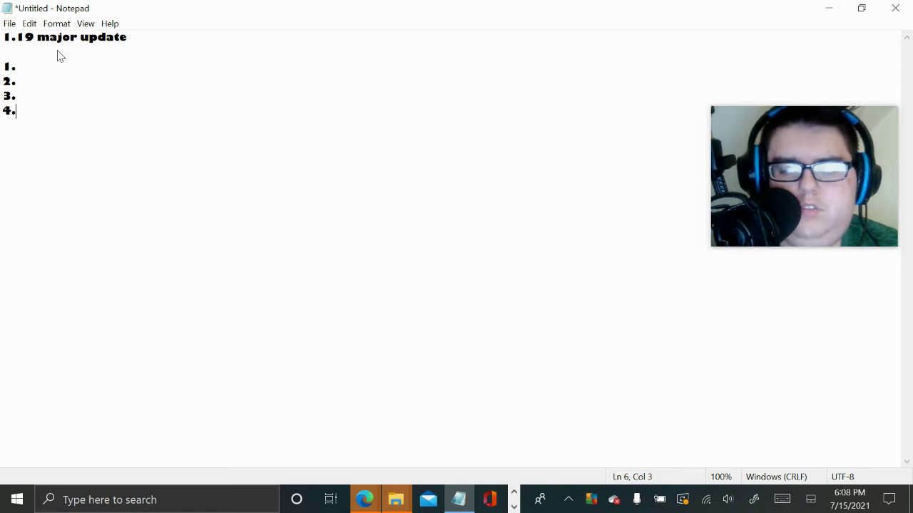
pyautogui.press('Return')
pyautogui.write('5.')
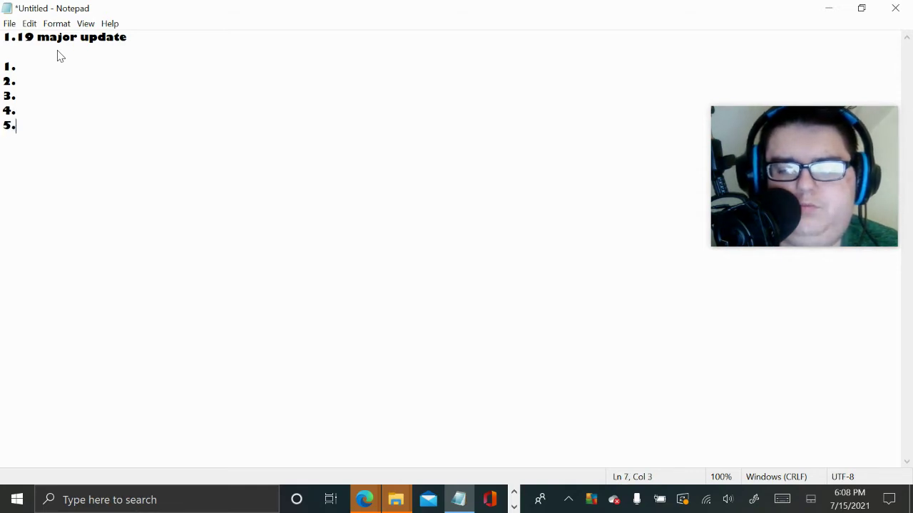
pyautogui.press('Return')
pyautogui.write('6.')
pyautogui.press('Return')
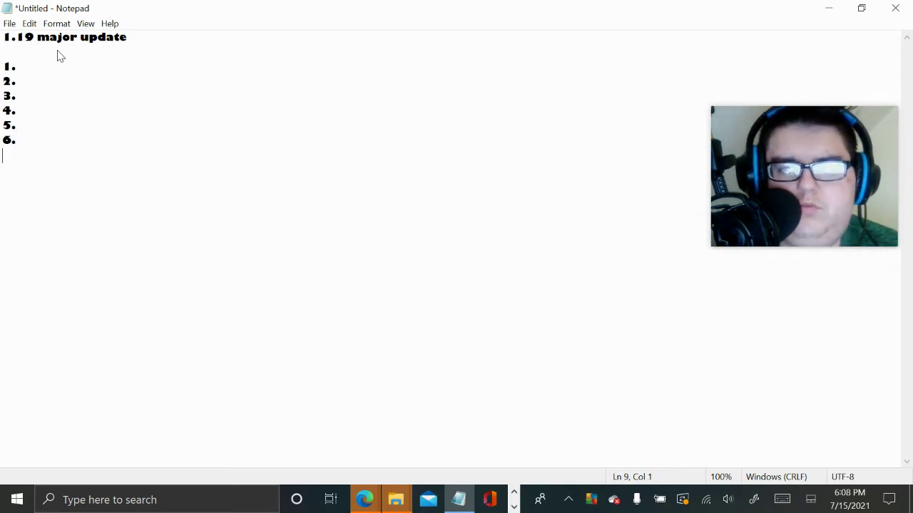
# Step: Add list numbers 7. through 10., removing a stray dot line
pyautogui.write('7.')
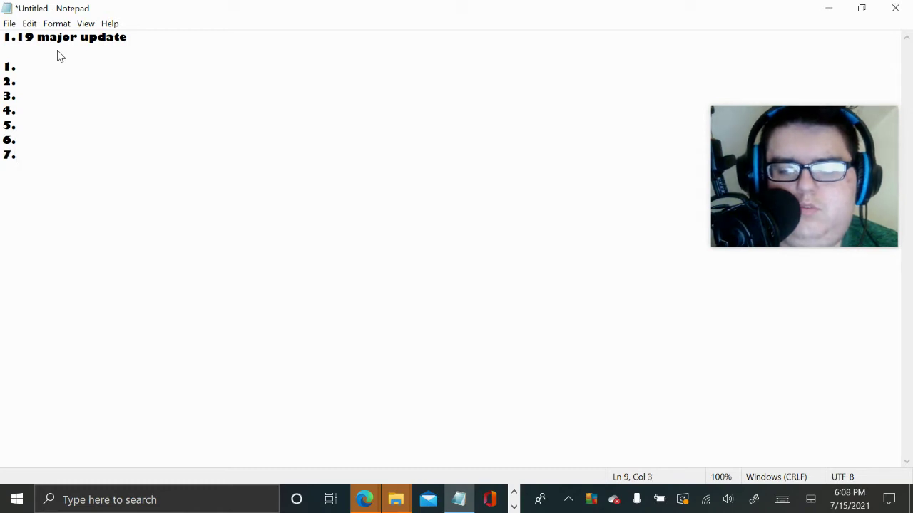
pyautogui.press('Return')
pyautogui.write('8.')
pyautogui.press('Return')
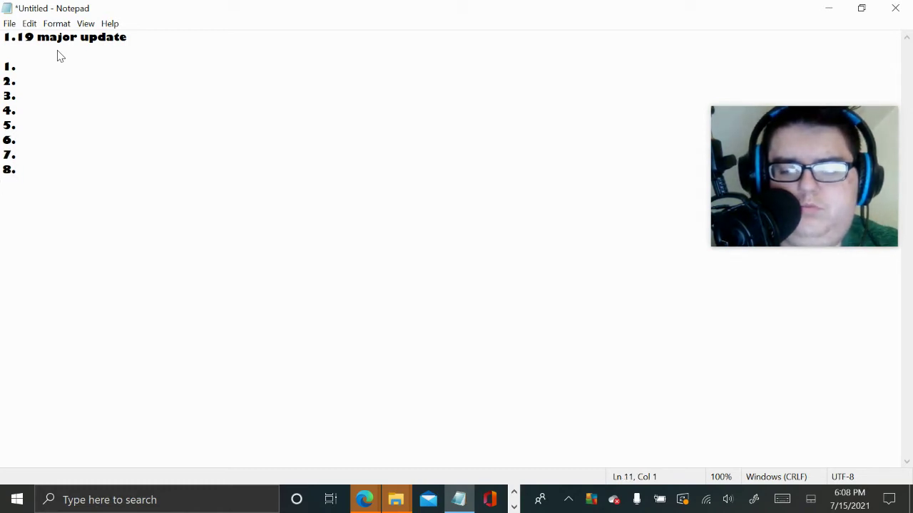
pyautogui.write('.')
pyautogui.press('Return')
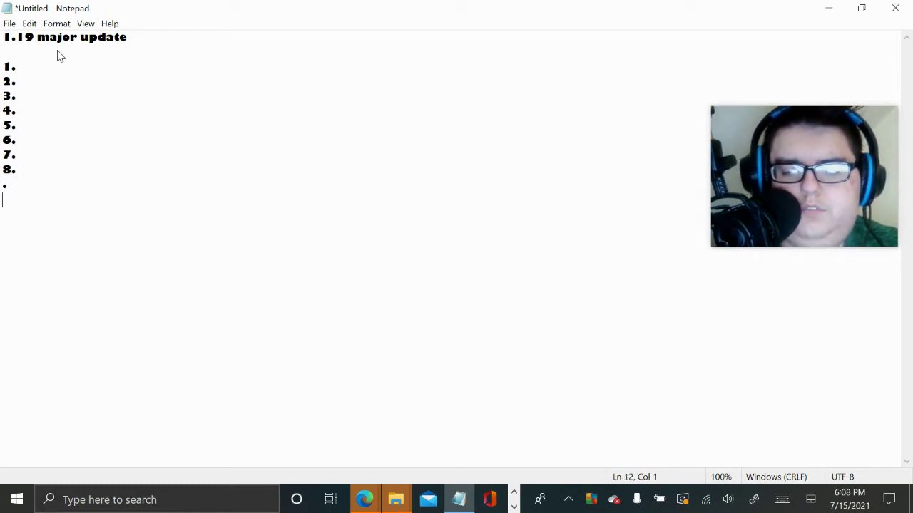
pyautogui.press('BackSpace')
pyautogui.press('BackSpace')
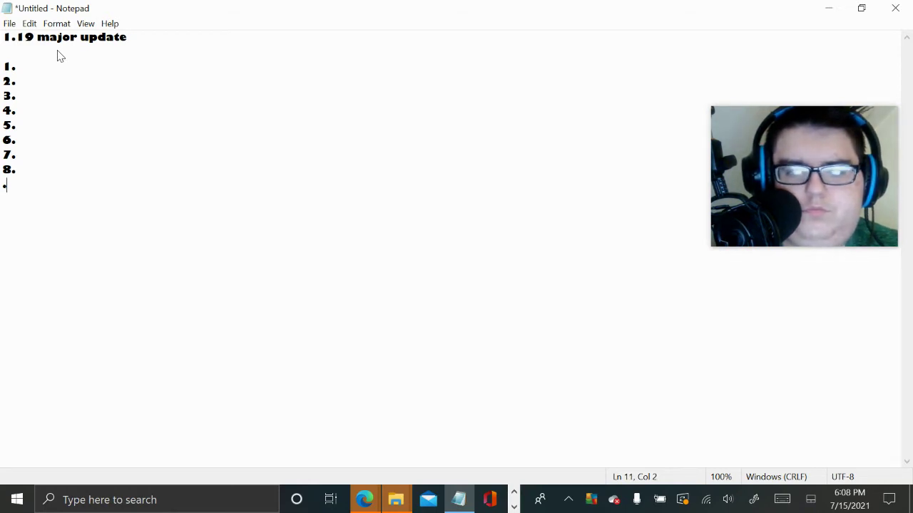
pyautogui.write('9. ')
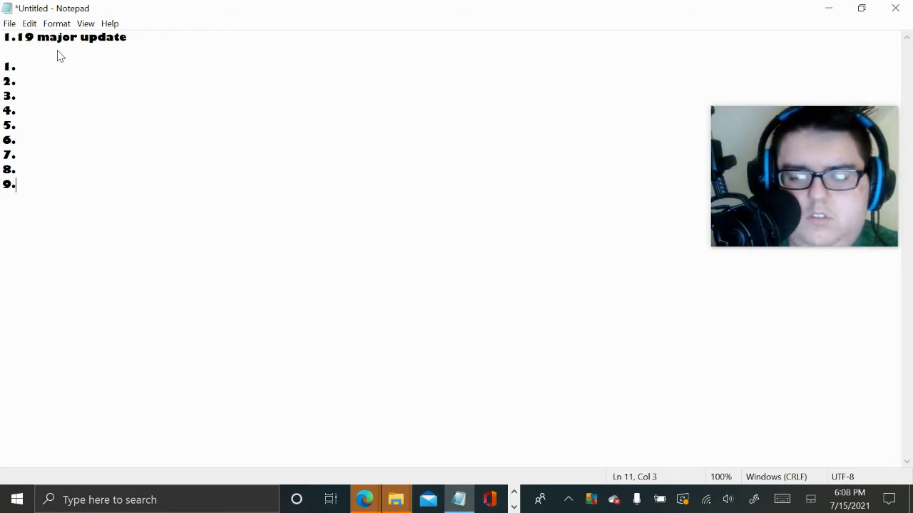
pyautogui.write('10.')
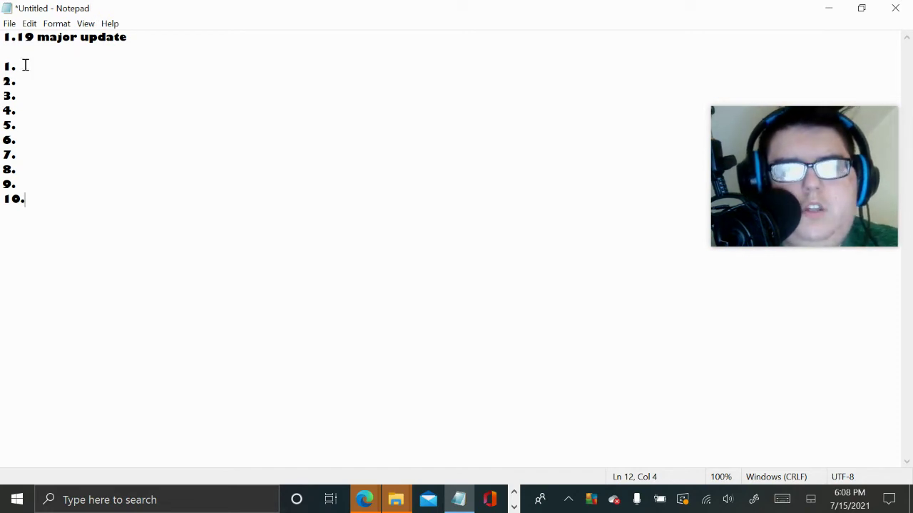
pyautogui.click(26, 65)
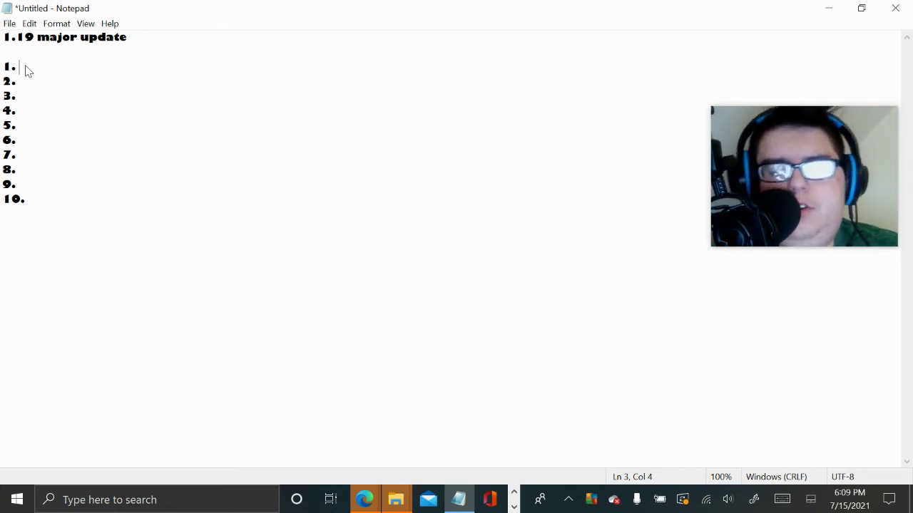
# Step: Fill list entry 1 with 'end update'
pyautogui.write('end u')
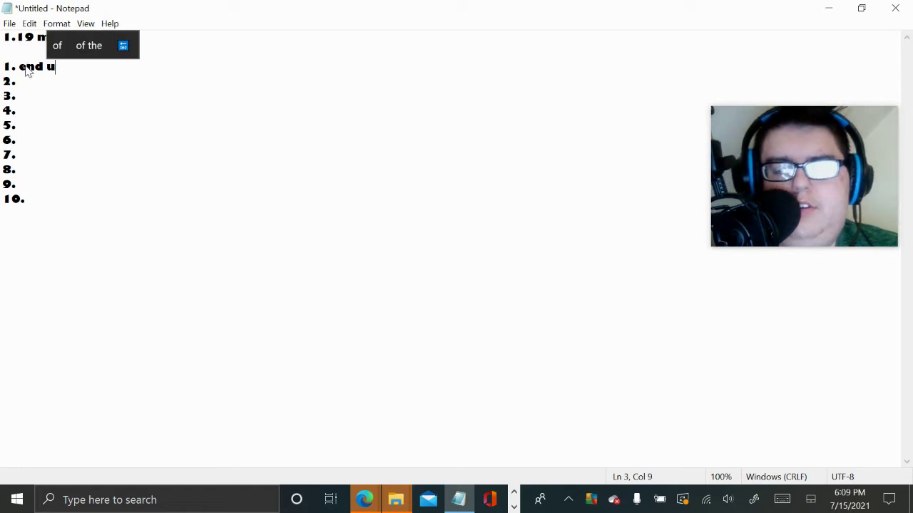
pyautogui.write('pdate')
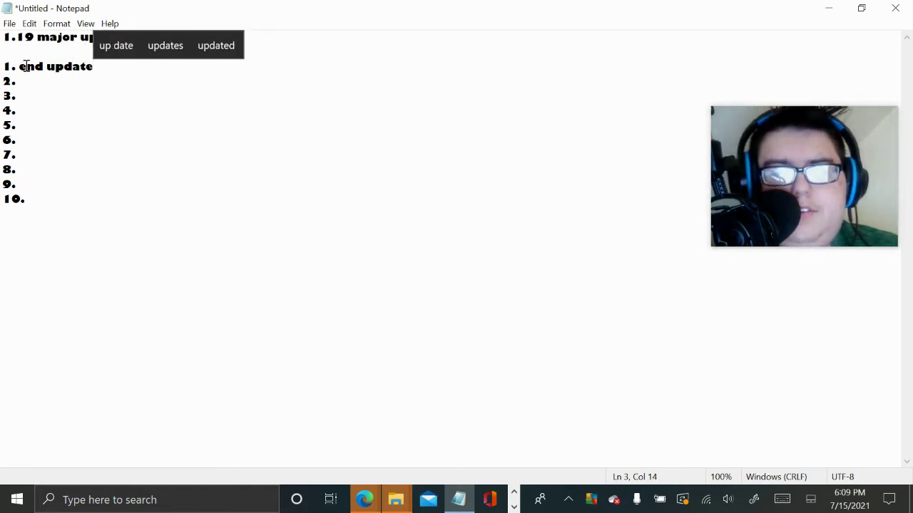
pyautogui.press('XF86MonBrightnessDown')
pyautogui.press('XF86MonBrightnessDown')
pyautogui.press('XF86MonBrightnessDown')
pyautogui.press('XF86MonBrightnessDown')
pyautogui.press('XF86MonBrightnessDown')
pyautogui.press('XF86MonBrightnessDown')
pyautogui.press('XF86MonBrightnessDown')
pyautogui.press('XF86MonBrightnessDown')
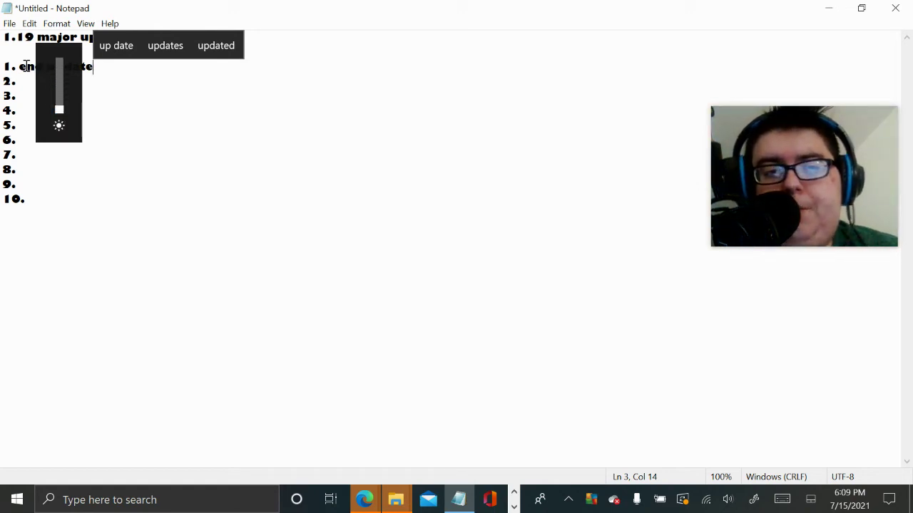
pyautogui.click(26, 65)
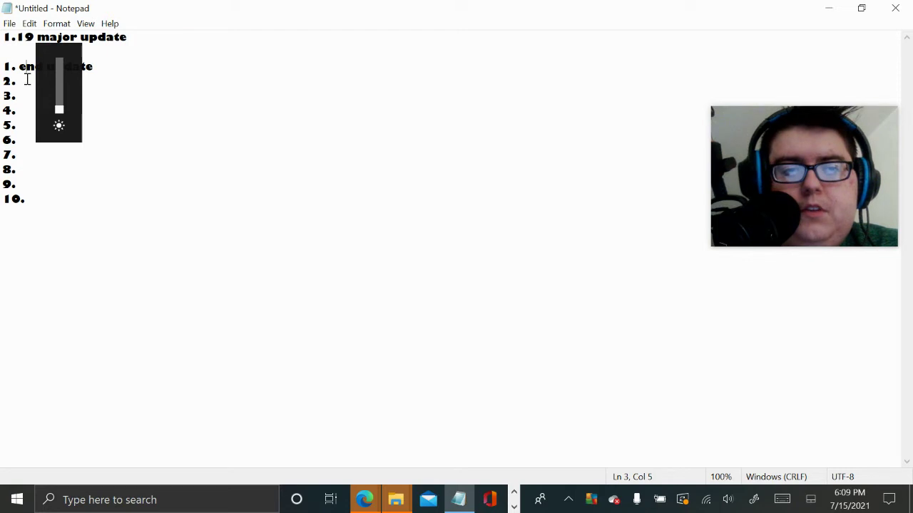
pyautogui.click(829, 238)
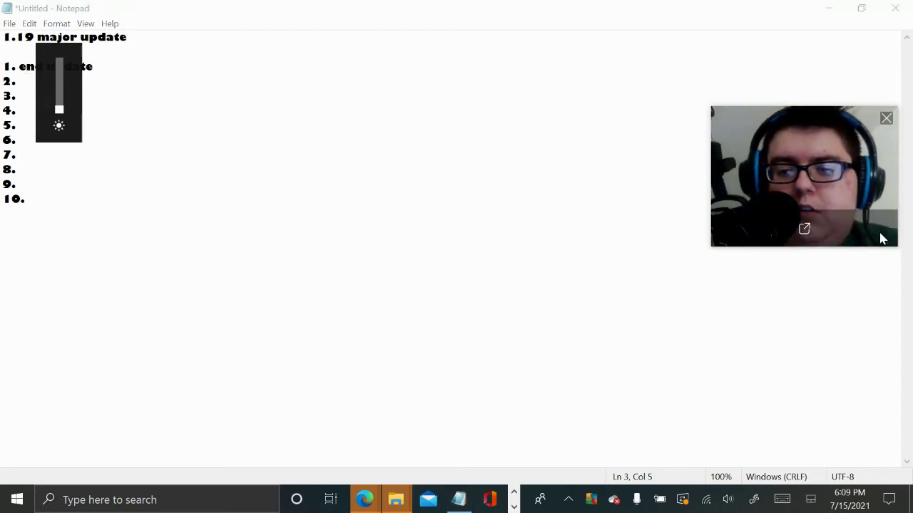
# Step: Fill entry 2 with 'farm update' and begin typing entry 3
pyautogui.click(22, 84)
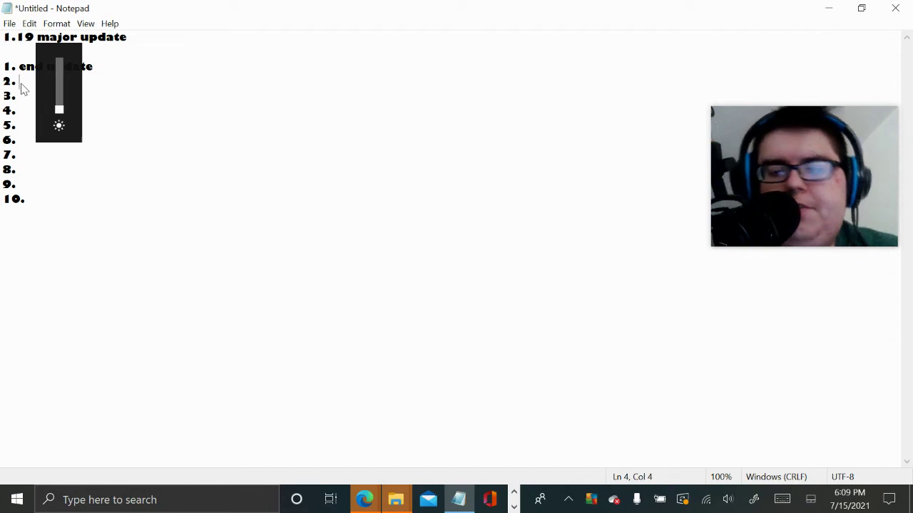
pyautogui.write('fame ')
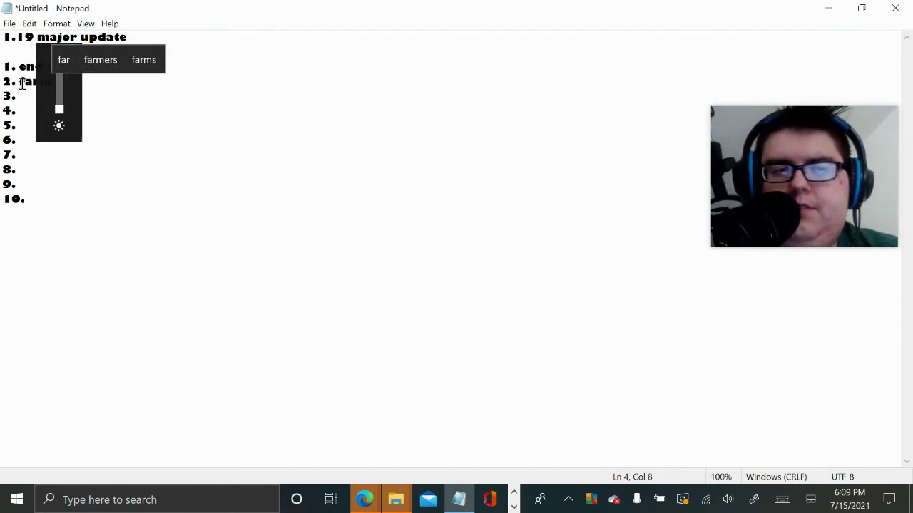
pyautogui.write('upd')
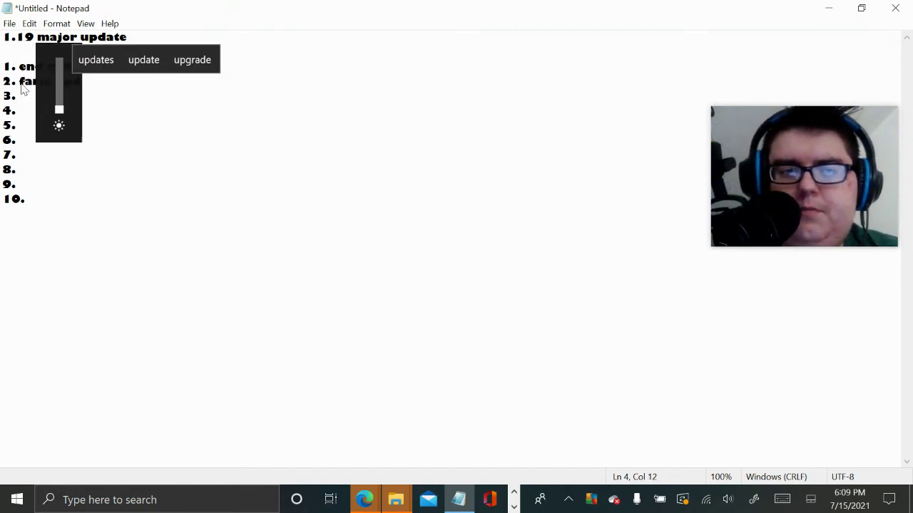
pyautogui.write('ate')
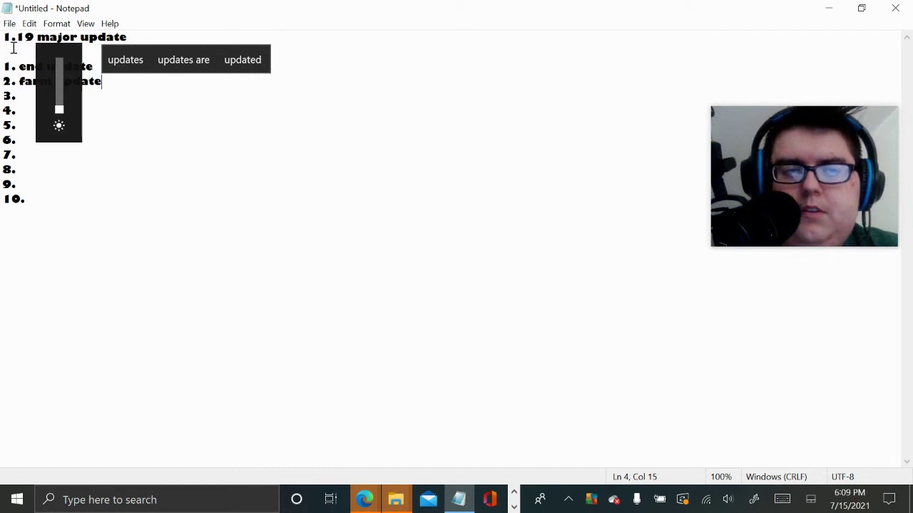
pyautogui.click(17, 95)
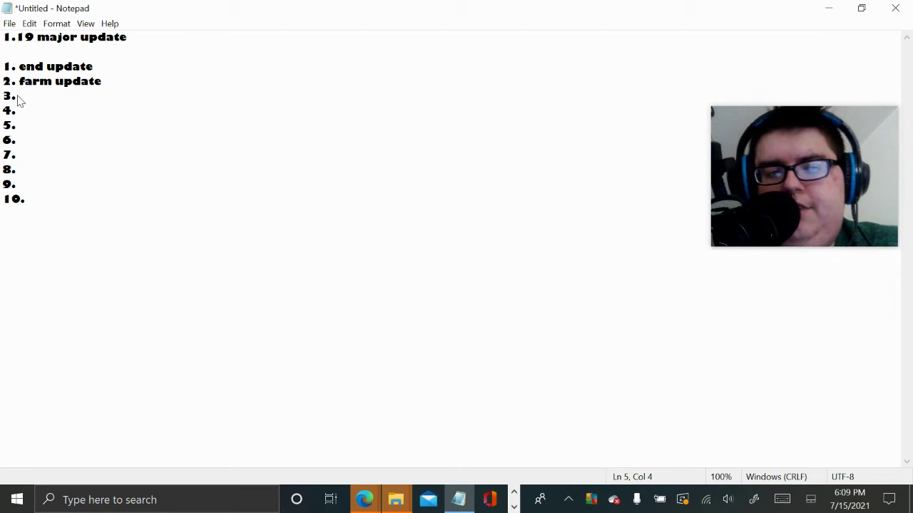
pyautogui.write('redt')
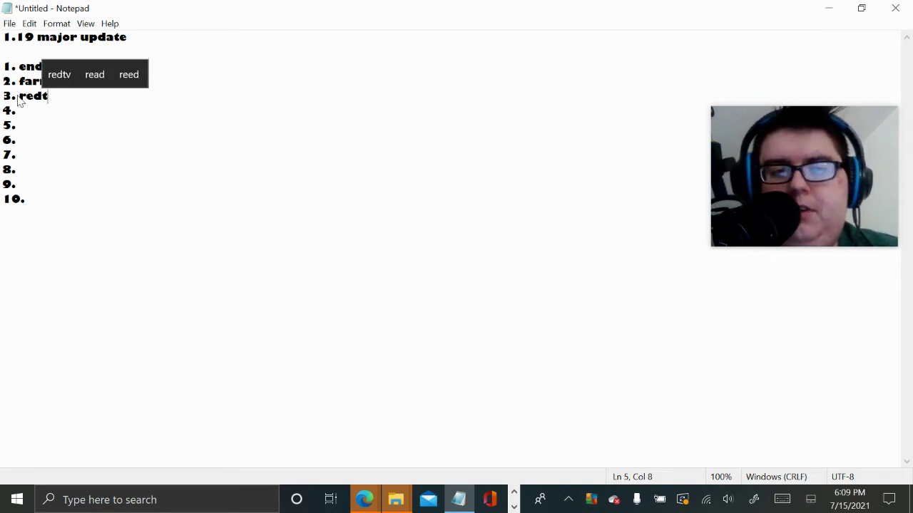
# Step: Complete items 3 and 4 as 'redstone update' and 'sky update'
pyautogui.press('BackSpace')
pyautogui.write('s')
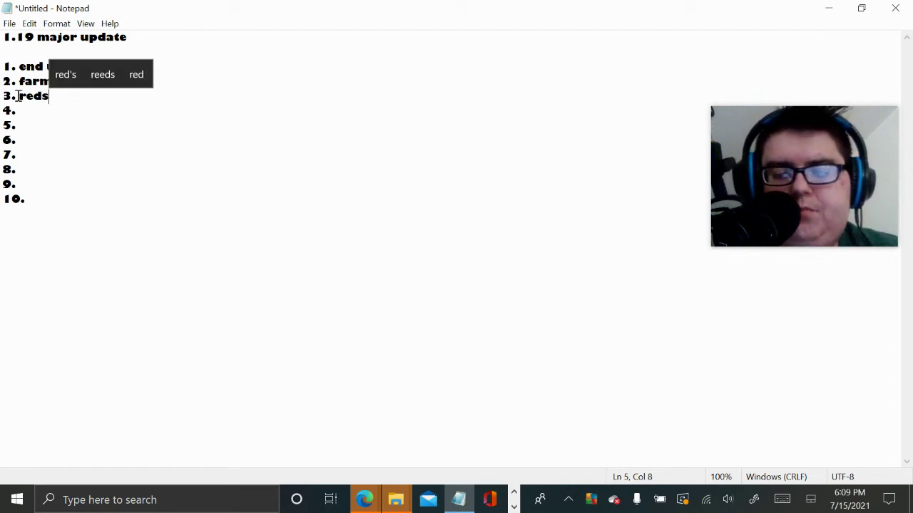
pyautogui.write('tone')
pyautogui.press('Return')
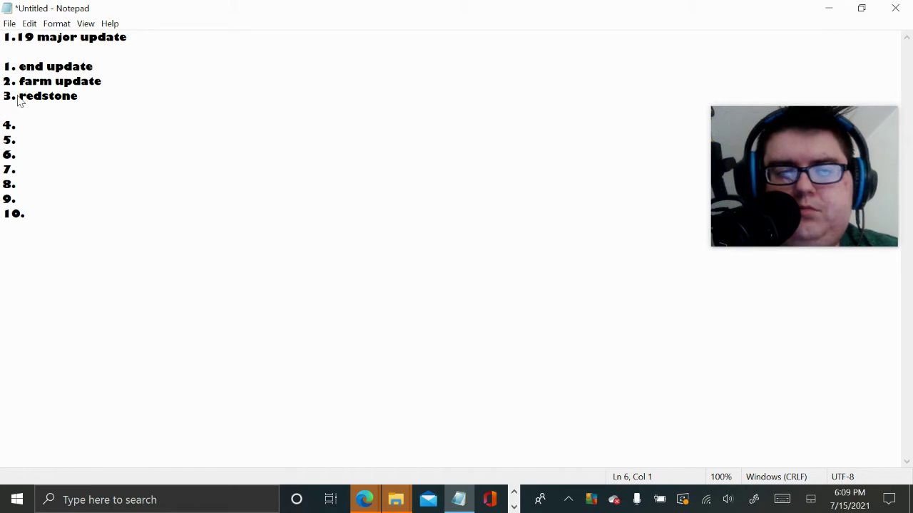
pyautogui.press('BackSpace')
pyautogui.write('update')
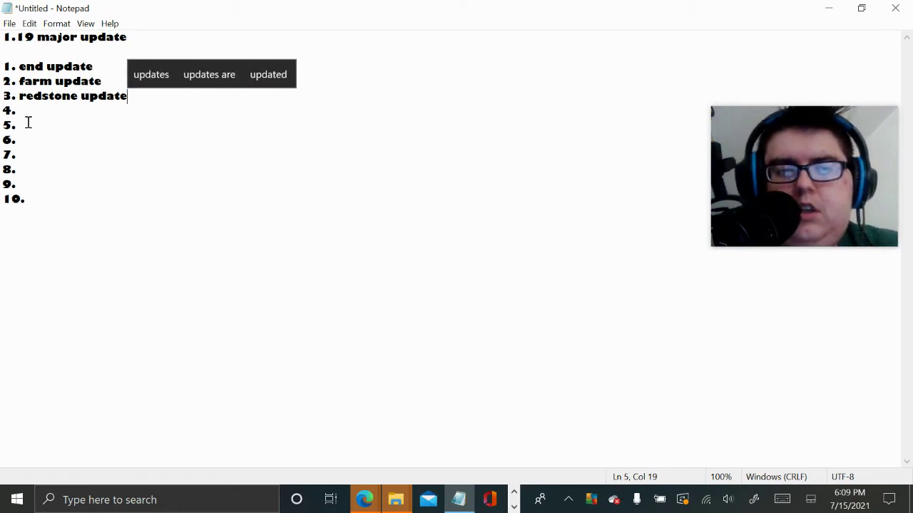
pyautogui.click(33, 110)
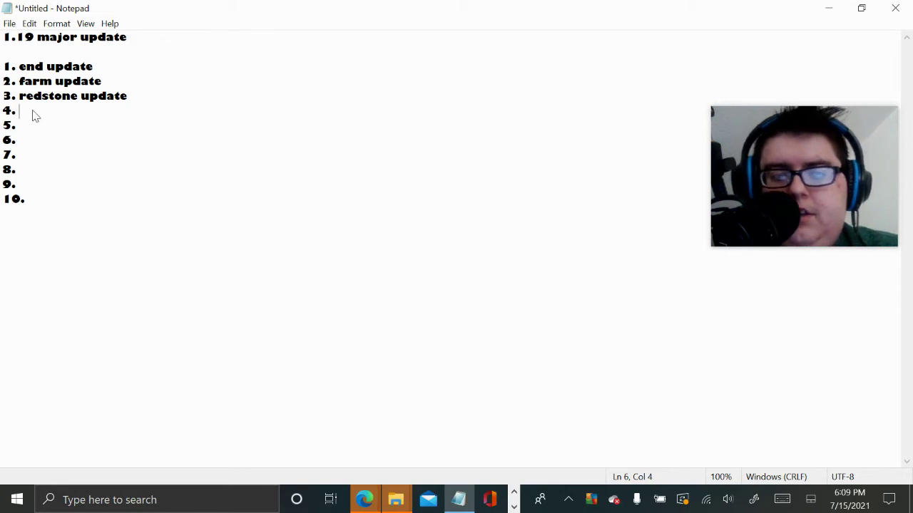
pyautogui.write('sh')
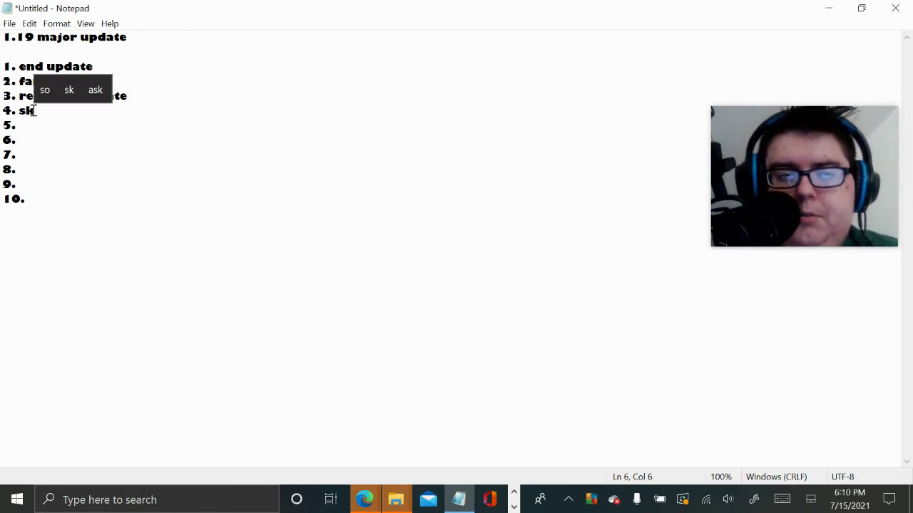
pyautogui.write('t')
pyautogui.press('BackSpace')
pyautogui.write('y ')
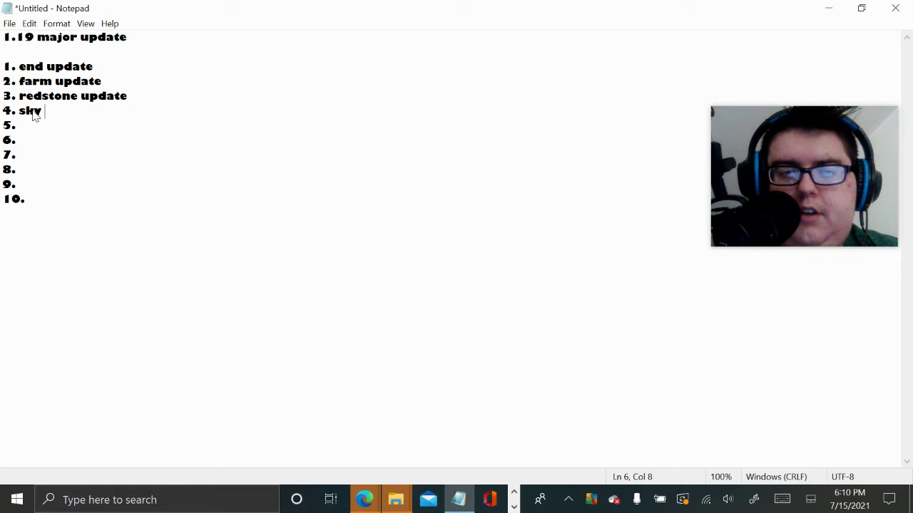
pyautogui.write('update')
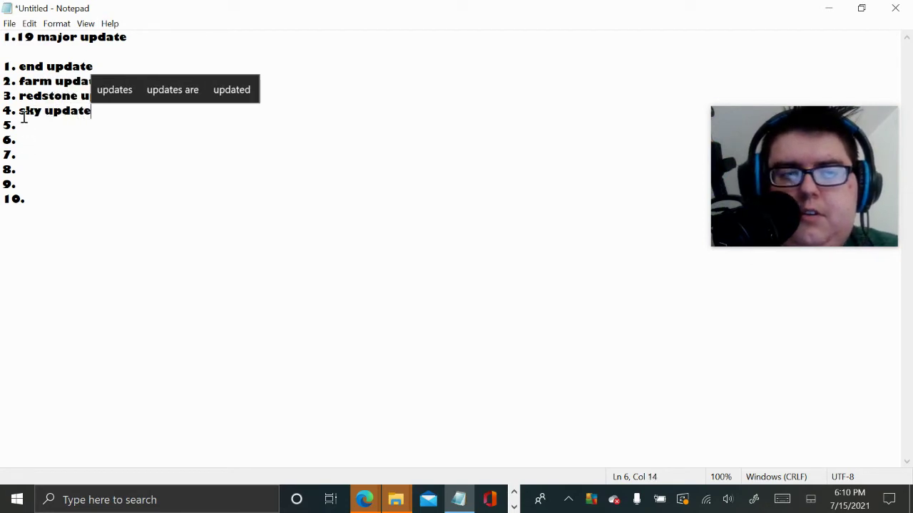
# Step: Start item 5 by typing 'dimension', correcting the misspellings
pyautogui.click(42, 127)
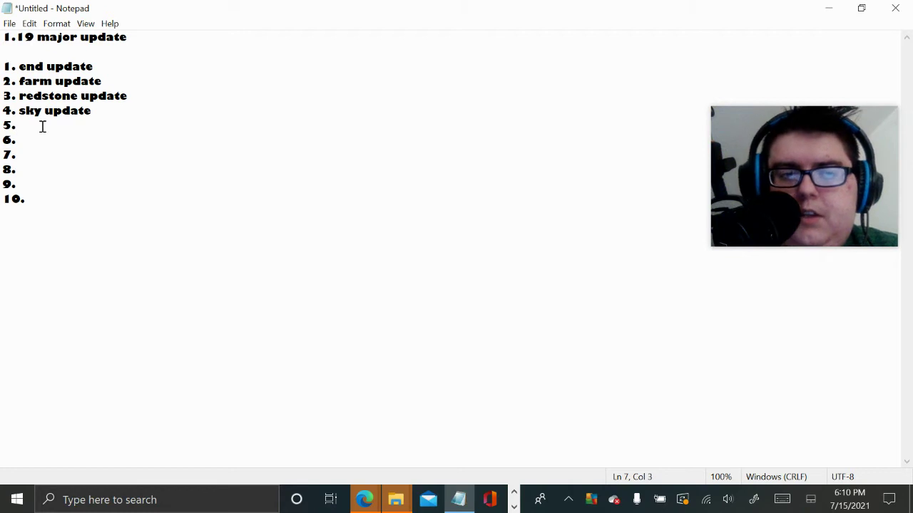
pyautogui.write('f')
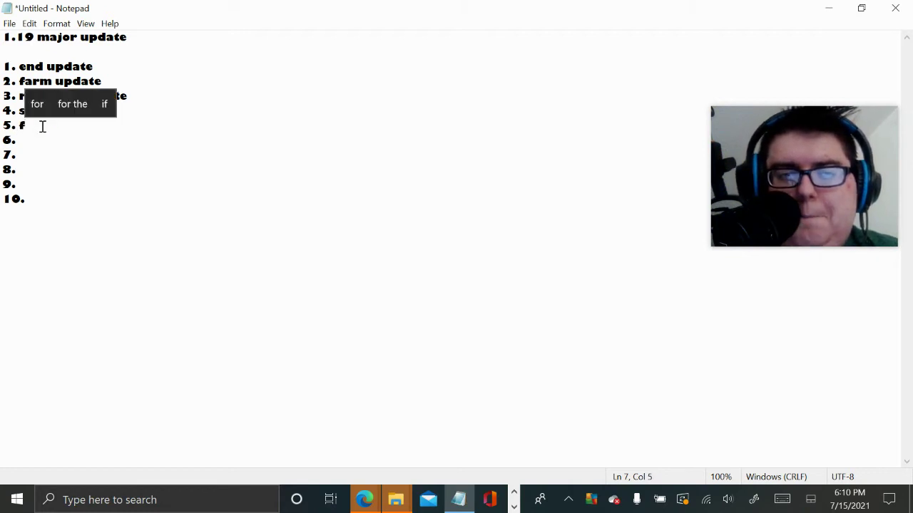
pyautogui.press('BackSpace')
pyautogui.write('dem')
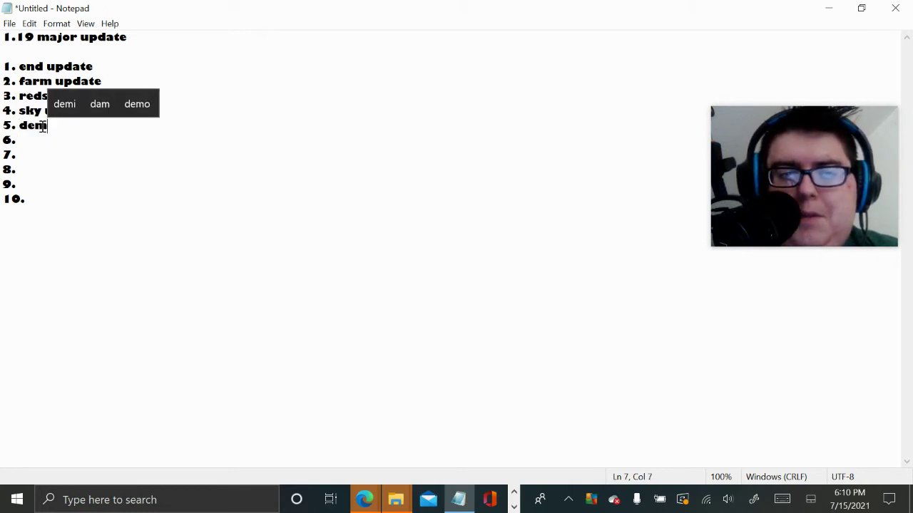
pyautogui.write('i')
pyautogui.press('BackSpace')
pyautogui.press('BackSpace')
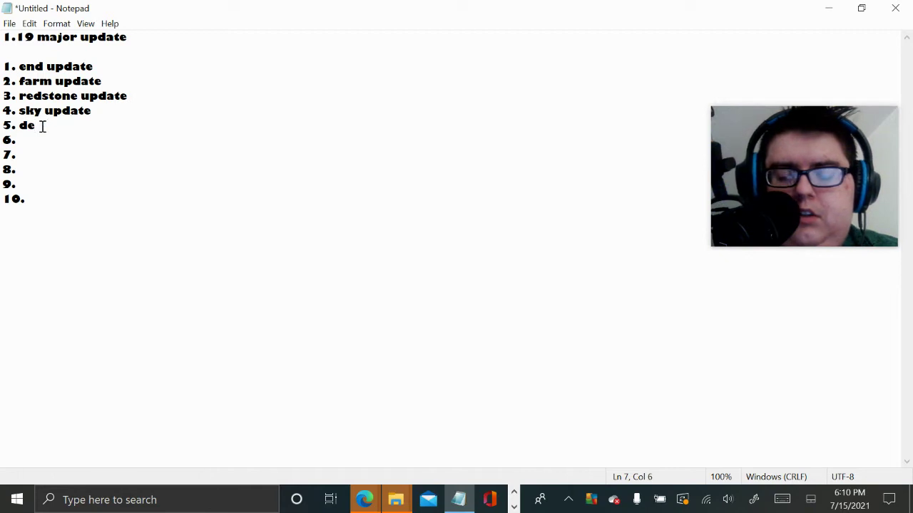
pyautogui.write('mension')
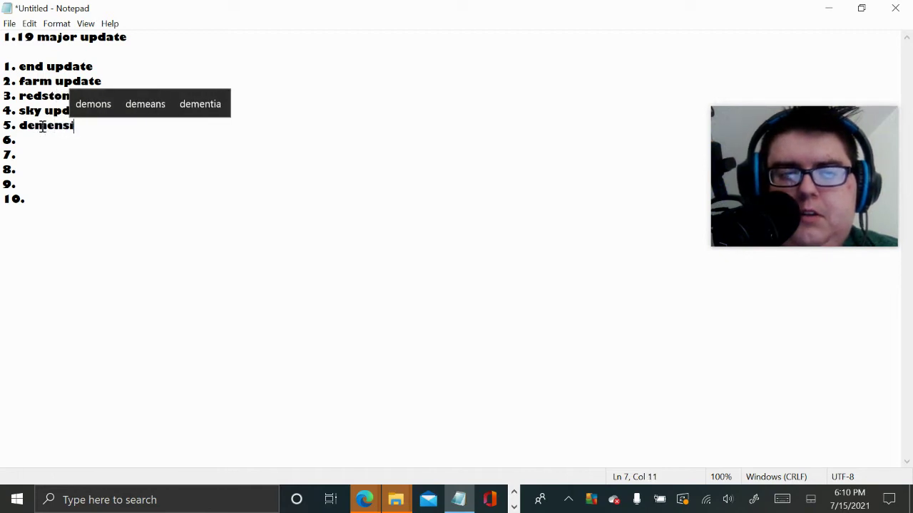
pyautogui.click(134, 83)
pyautogui.click(135, 102)
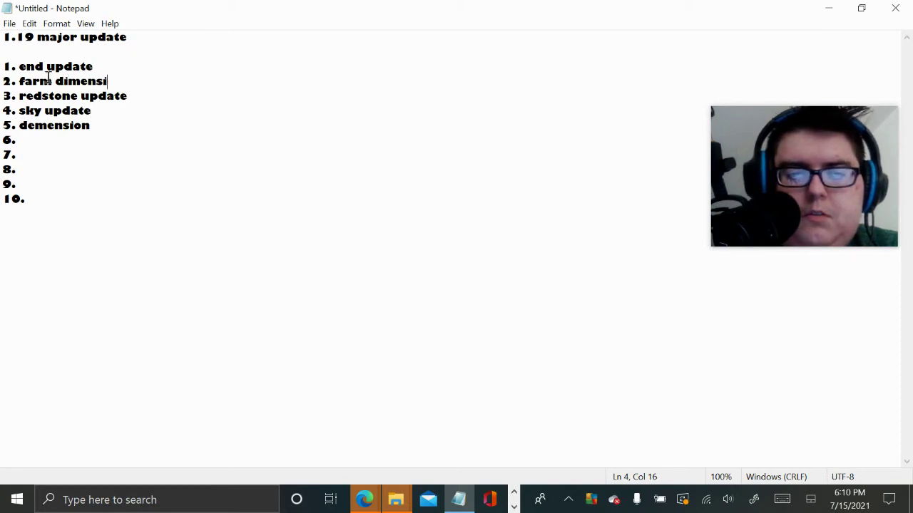
# Step: Restore item 2's 'update' and finish item 5 as 'dimension update'
pyautogui.press('BackSpace')
pyautogui.press('BackSpace')
pyautogui.press('BackSpace')
pyautogui.press('BackSpace')
pyautogui.press('BackSpace')
pyautogui.press('BackSpace')
pyautogui.press('BackSpace')
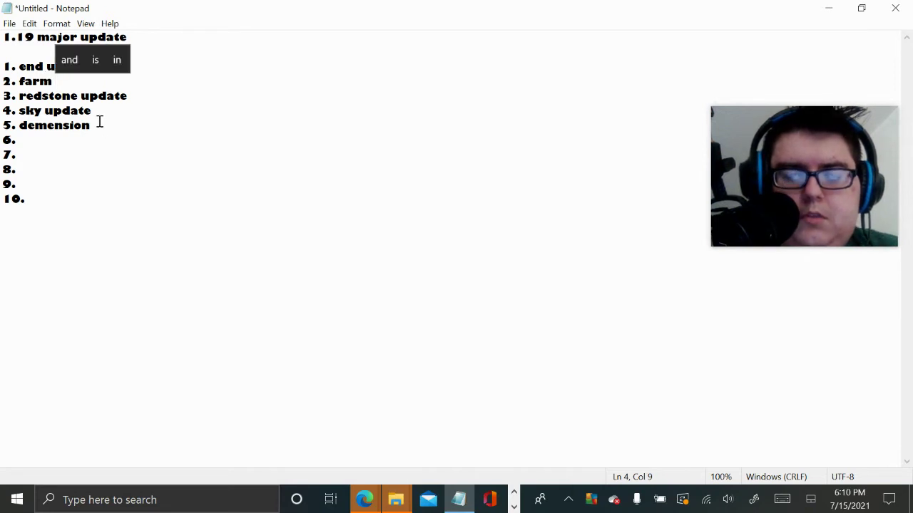
pyautogui.write('uodat')
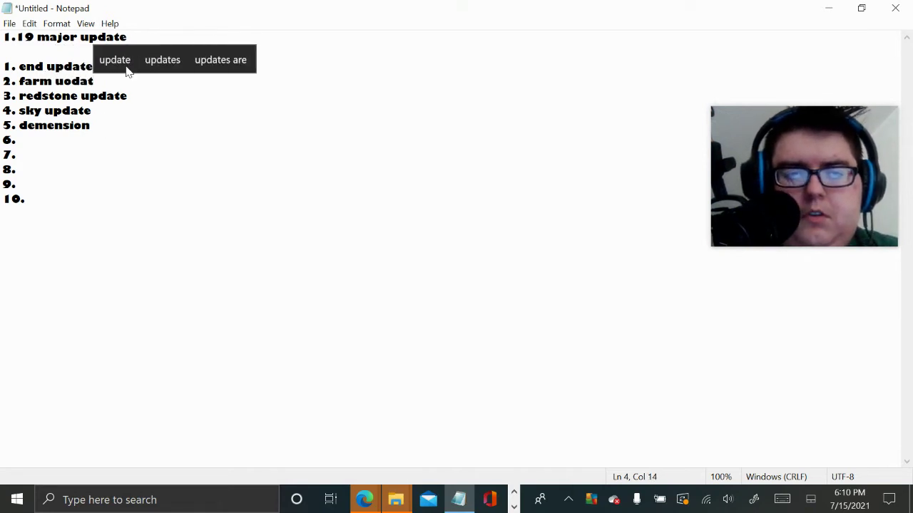
pyautogui.click(115, 60)
pyautogui.click(93, 127)
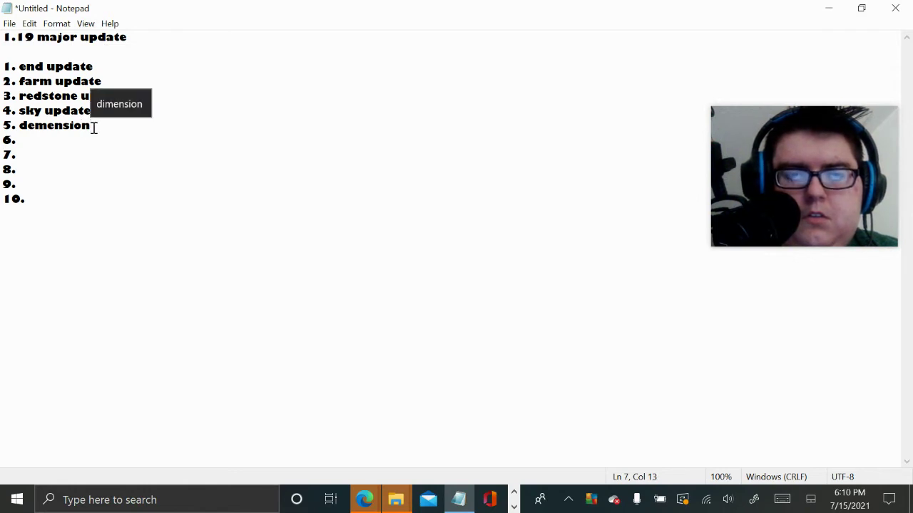
pyautogui.click(121, 106)
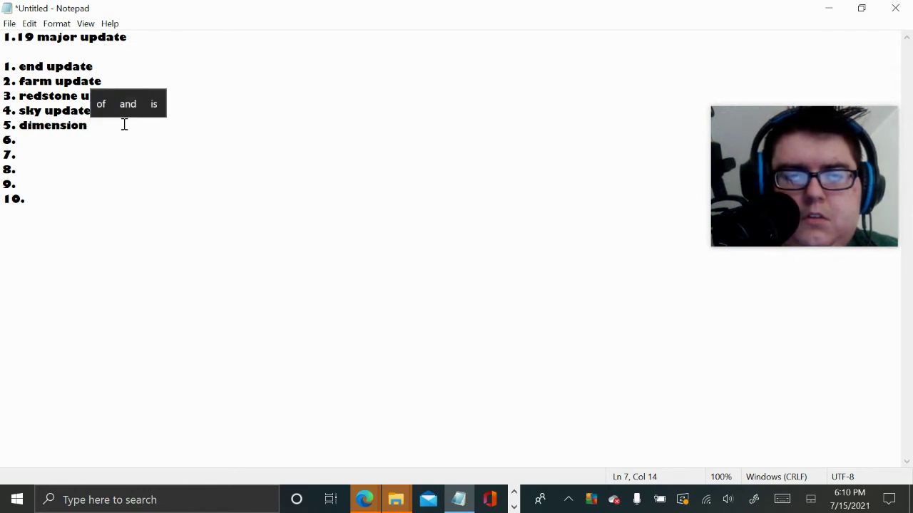
pyautogui.write('uoda')
pyautogui.press('BackSpace')
pyautogui.press('BackSpace')
pyautogui.press('BackSpace')
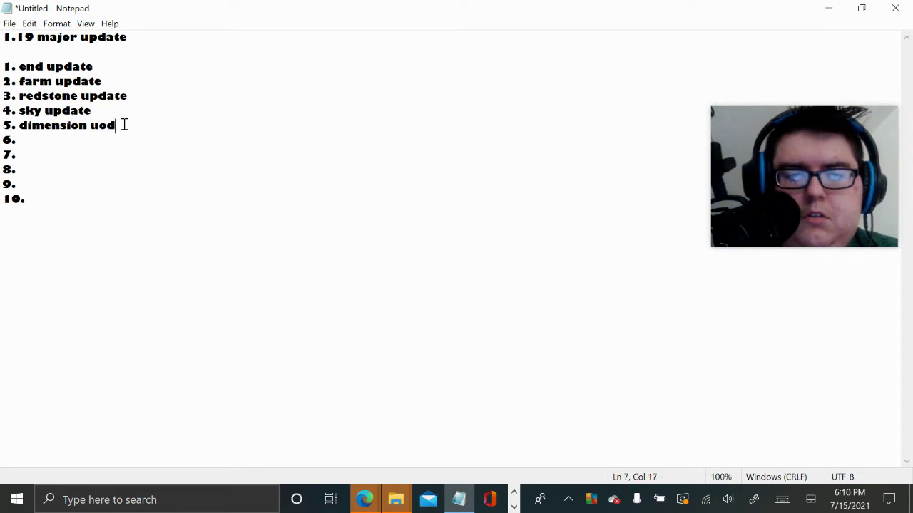
pyautogui.write('pdate')
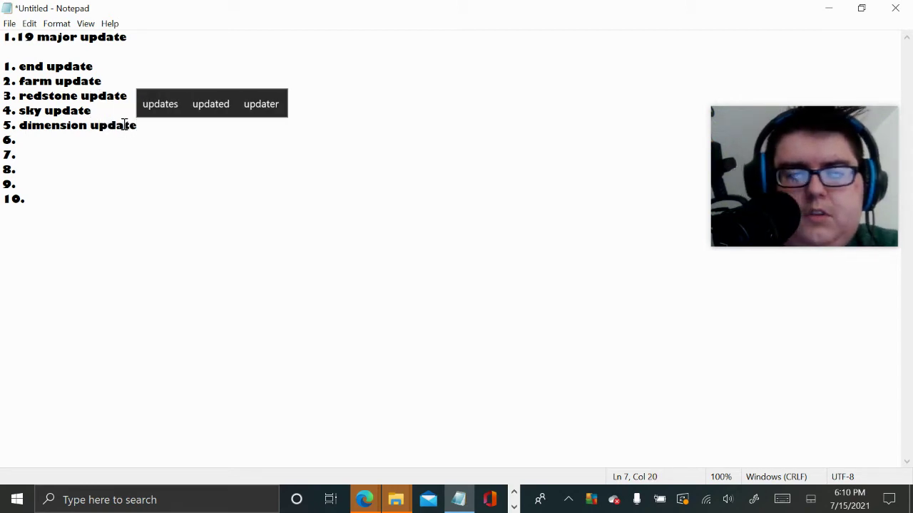
pyautogui.click(31, 142)
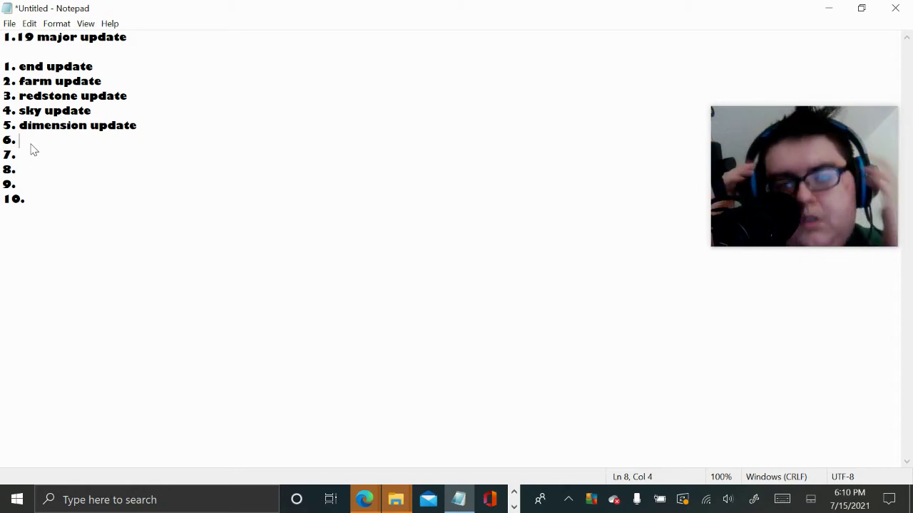
# Step: Fill item 6 with 'structure update', keeping item 7 on its own line
pyautogui.write('st')
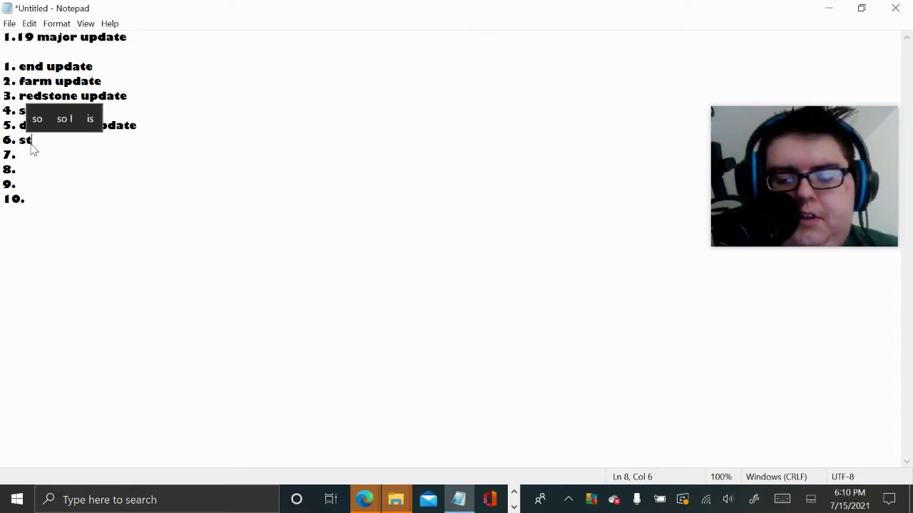
pyautogui.write('ructure')
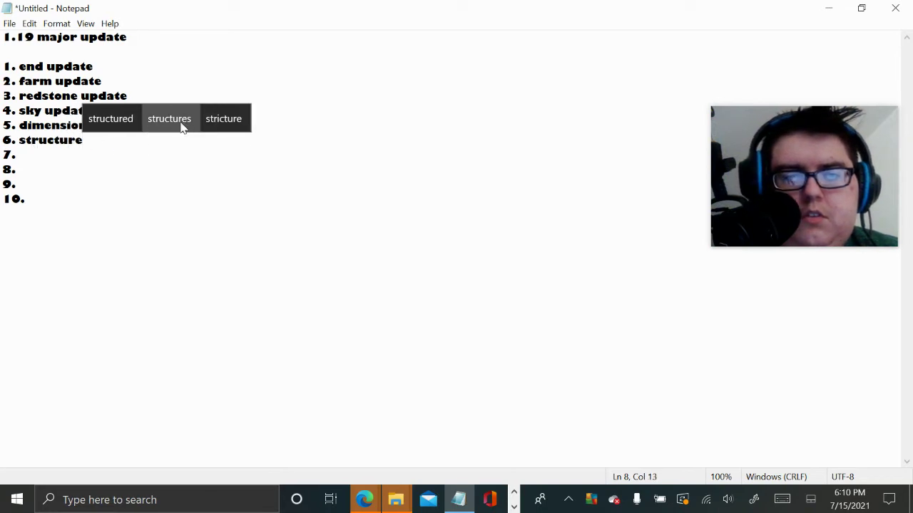
pyautogui.click(182, 125)
pyautogui.press('Delete')
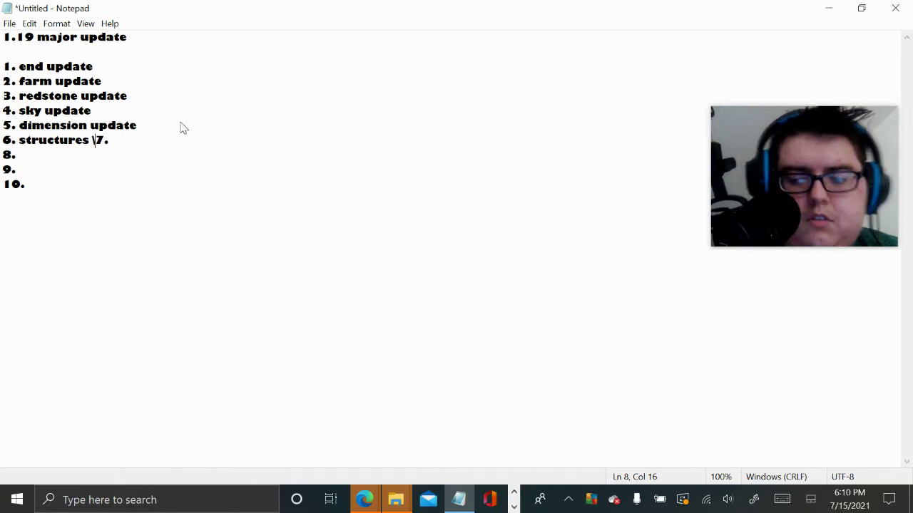
pyautogui.press('Return')
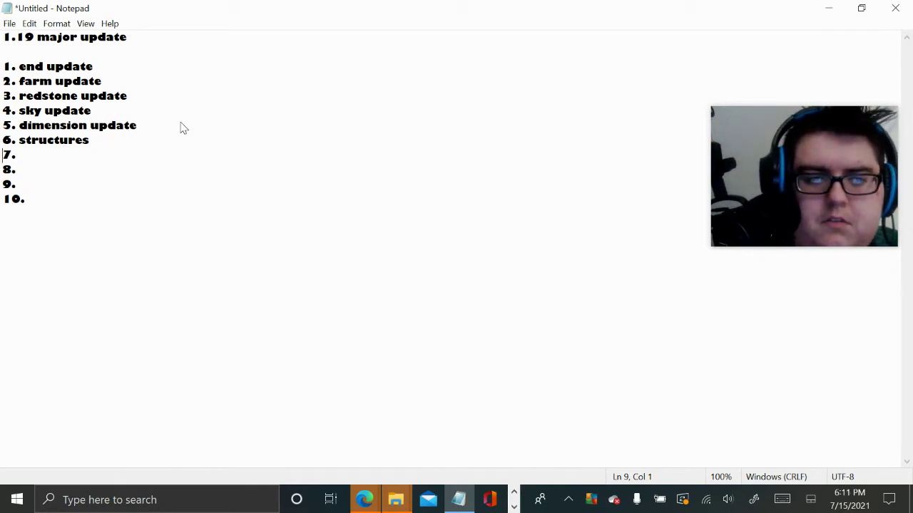
pyautogui.click(93, 141)
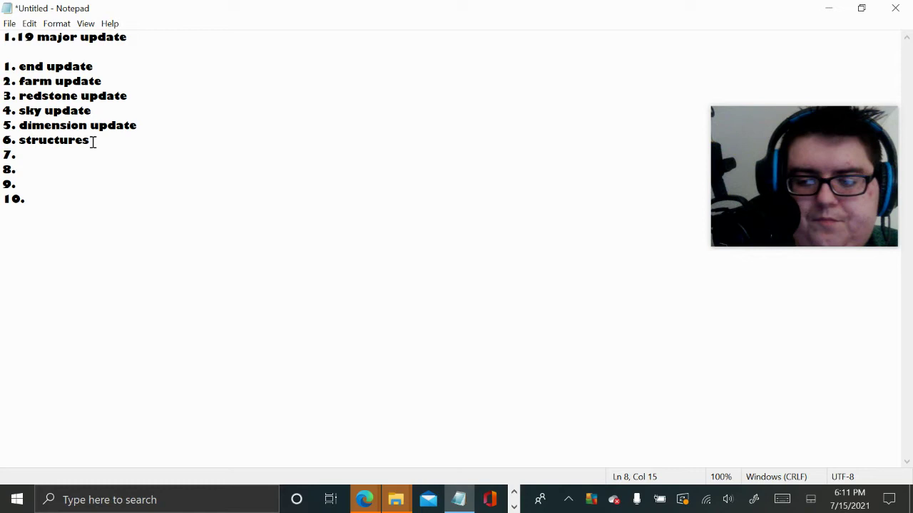
pyautogui.press('BackSpace')
pyautogui.press('BackSpace')
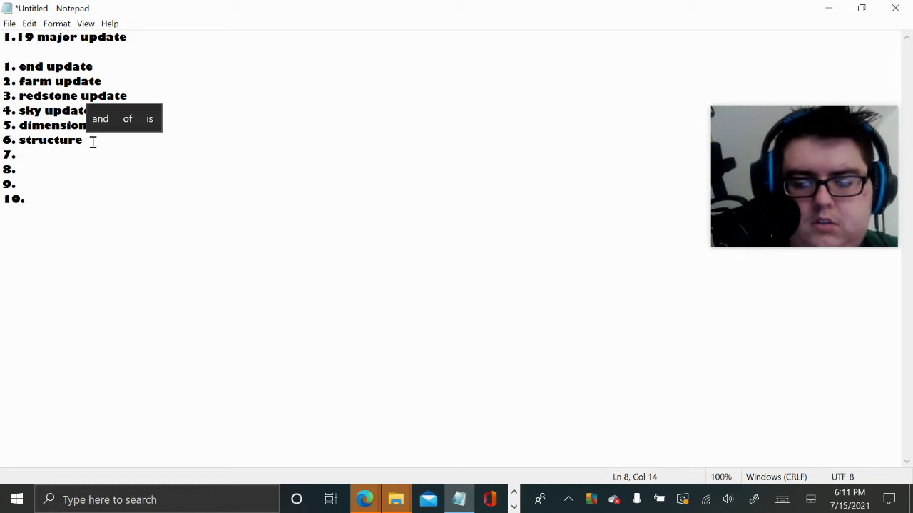
pyautogui.write('update')
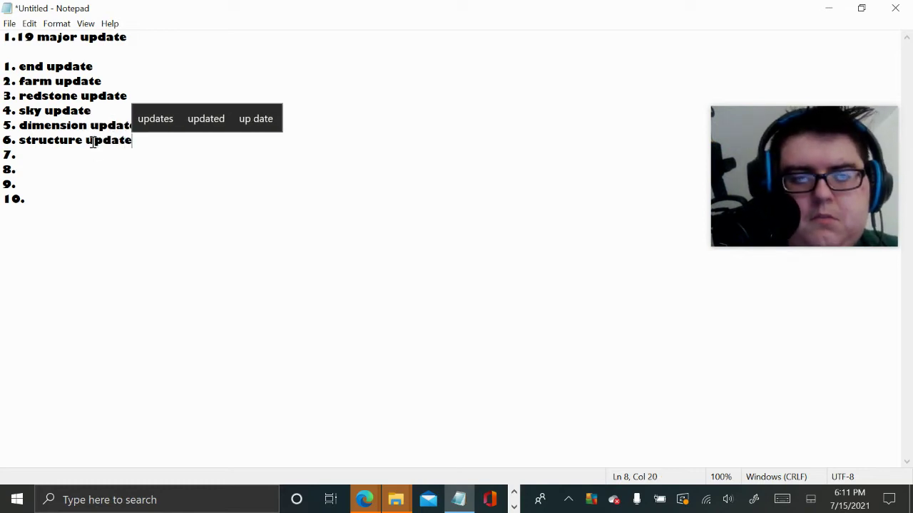
# Step: Fill item 7 with 'magic update', correcting 'majgic' via the suggestion
pyautogui.click(32, 158)
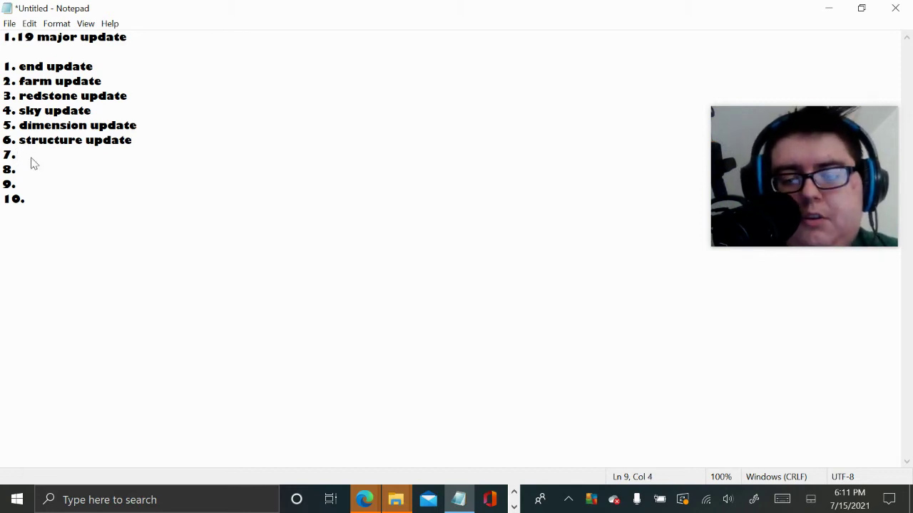
pyautogui.write('majgic')
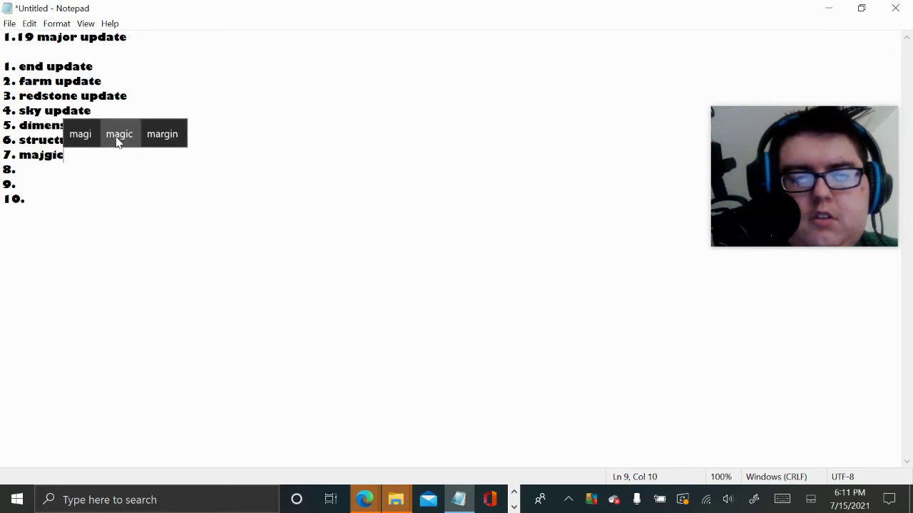
pyautogui.click(119, 134)
pyautogui.write('updat')
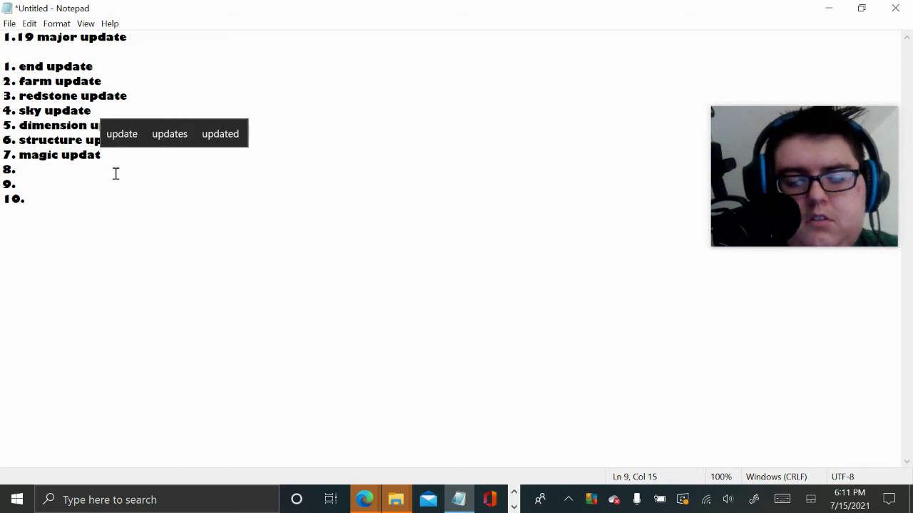
pyautogui.write('e')
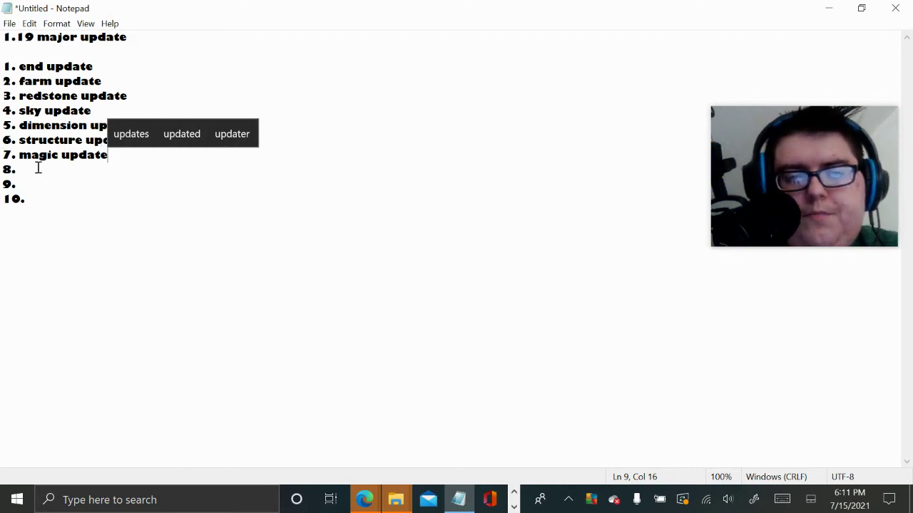
pyautogui.click(39, 169)
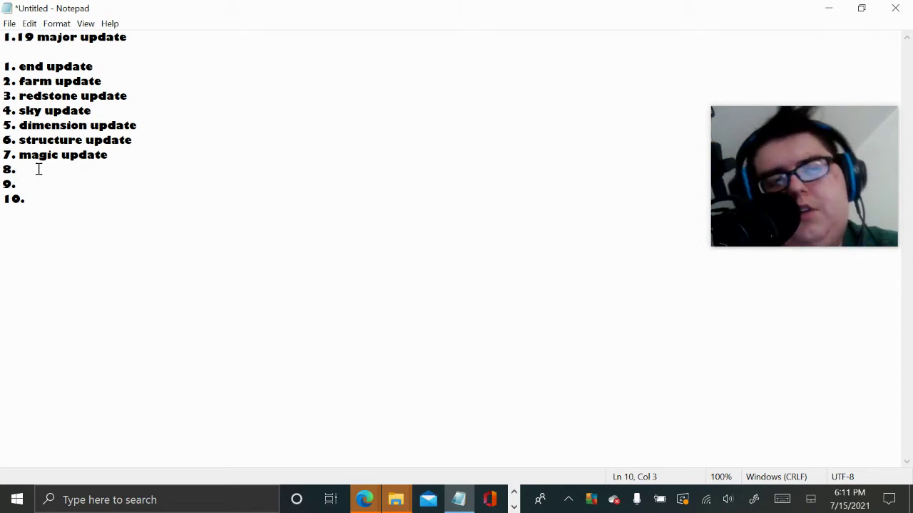
# Step: Enter 'biome update - 3 biomes at once' as item 8 and 'mob update' as item 9
pyautogui.write('bio')
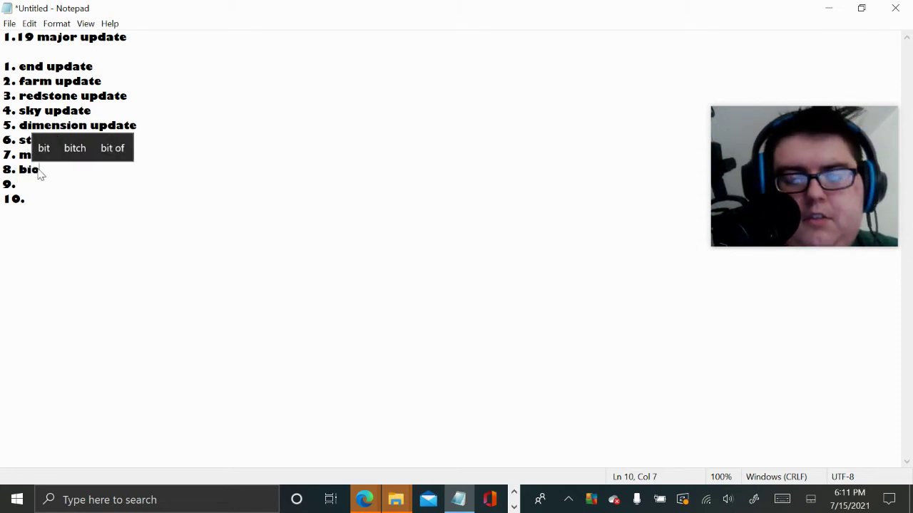
pyautogui.write('me update ')
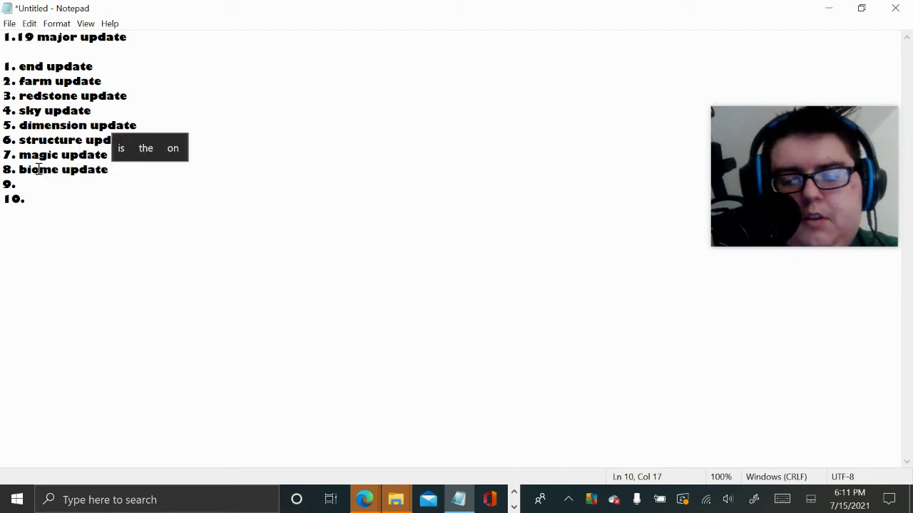
pyautogui.write('- 3 ')
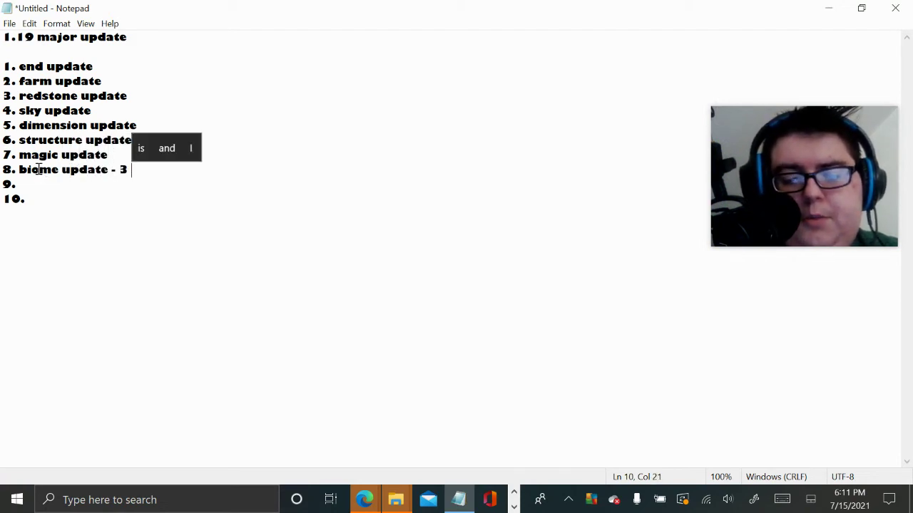
pyautogui.write('biom')
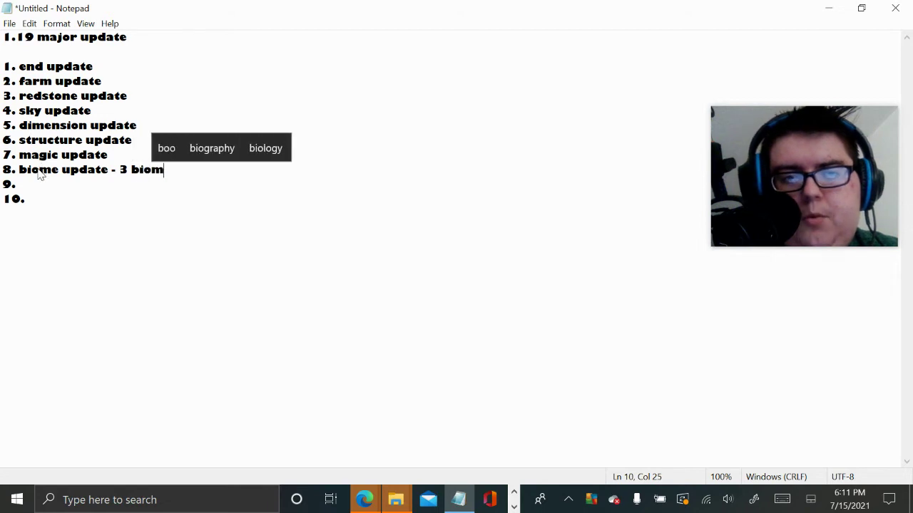
pyautogui.write('es at ')
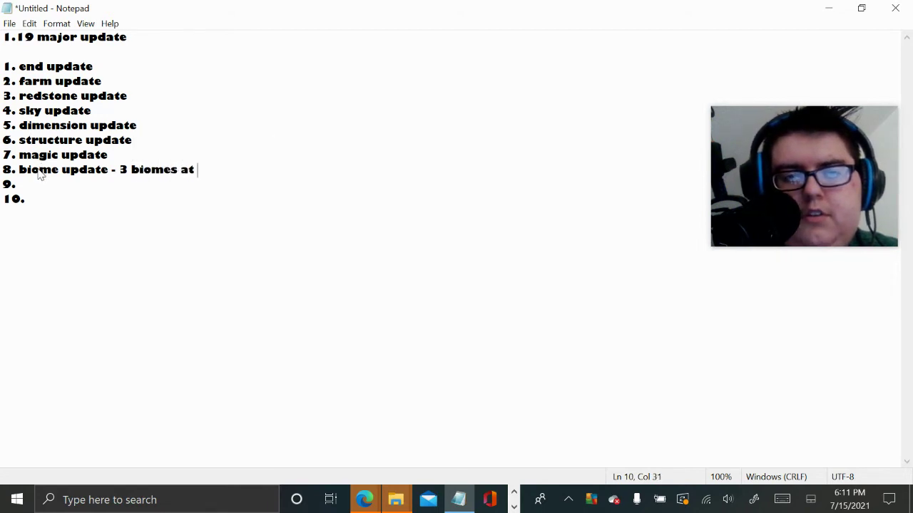
pyautogui.write('once')
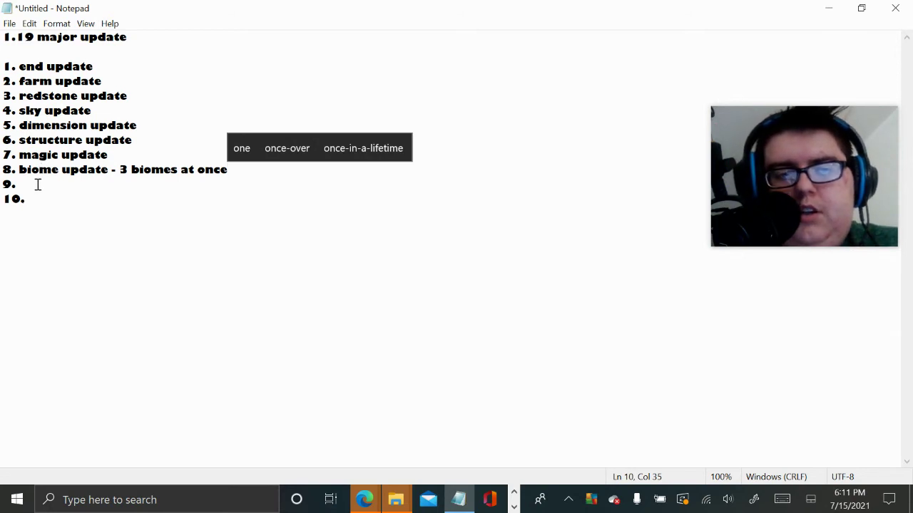
pyautogui.click(38, 185)
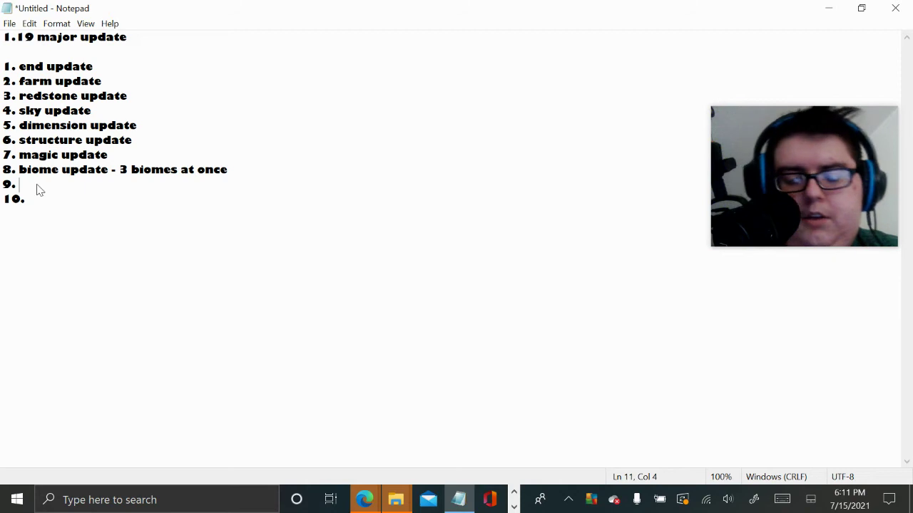
pyautogui.write('ani')
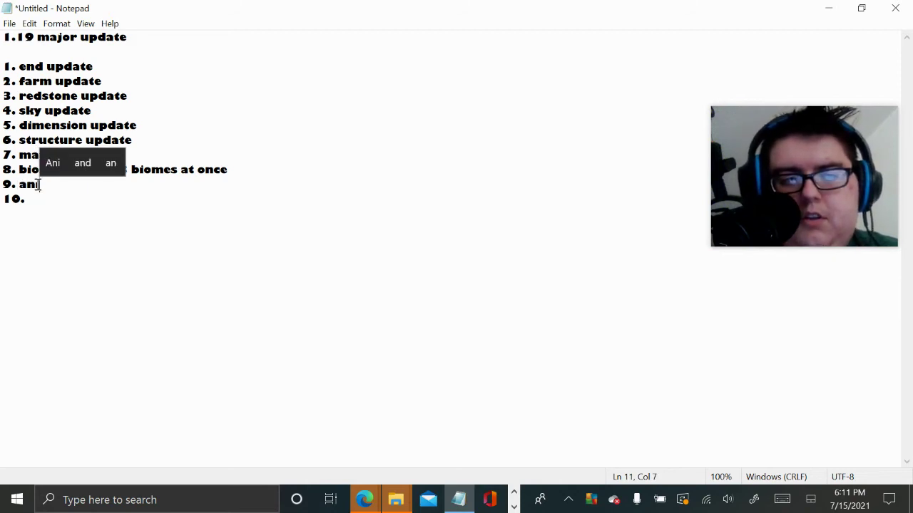
pyautogui.press('BackSpace')
pyautogui.press('BackSpace')
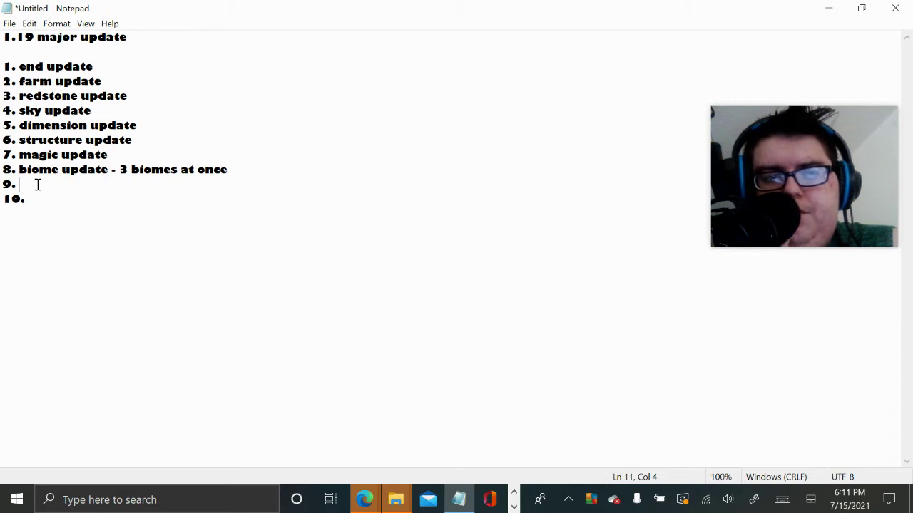
pyautogui.write('mob ')
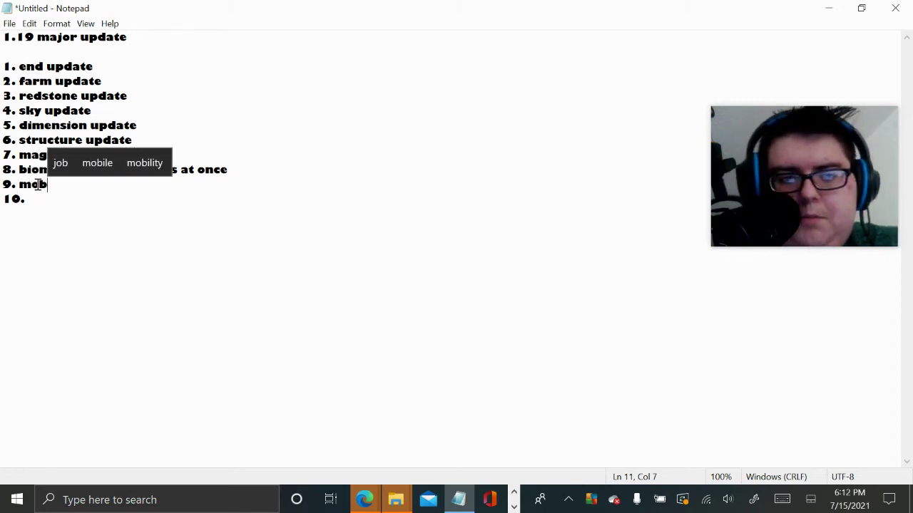
pyautogui.write('uda')
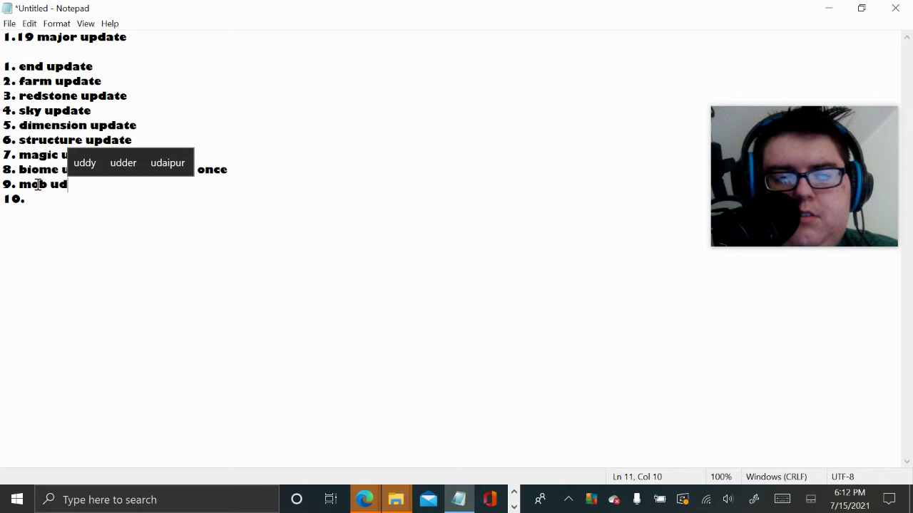
pyautogui.press('BackSpace')
pyautogui.press('BackSpace')
pyautogui.write('pdt')
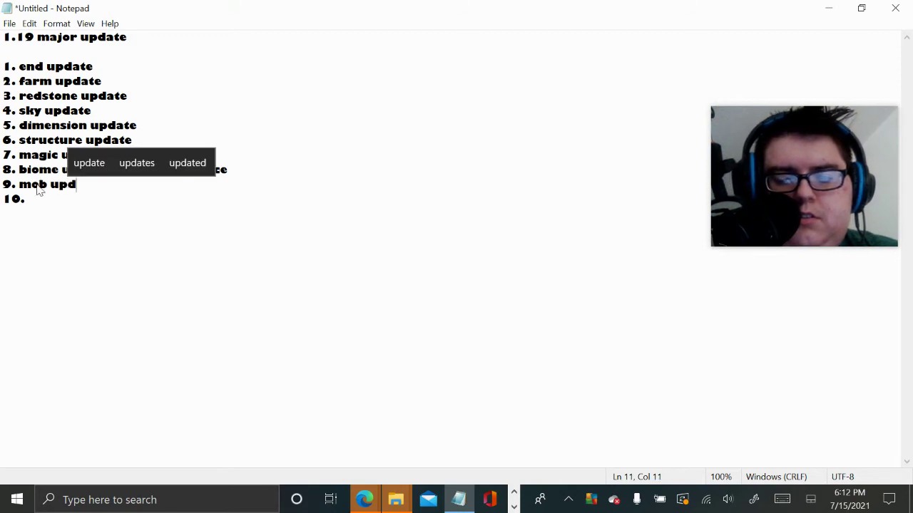
pyautogui.write('a')
pyautogui.press('BackSpace')
pyautogui.press('BackSpace')
pyautogui.write('a')
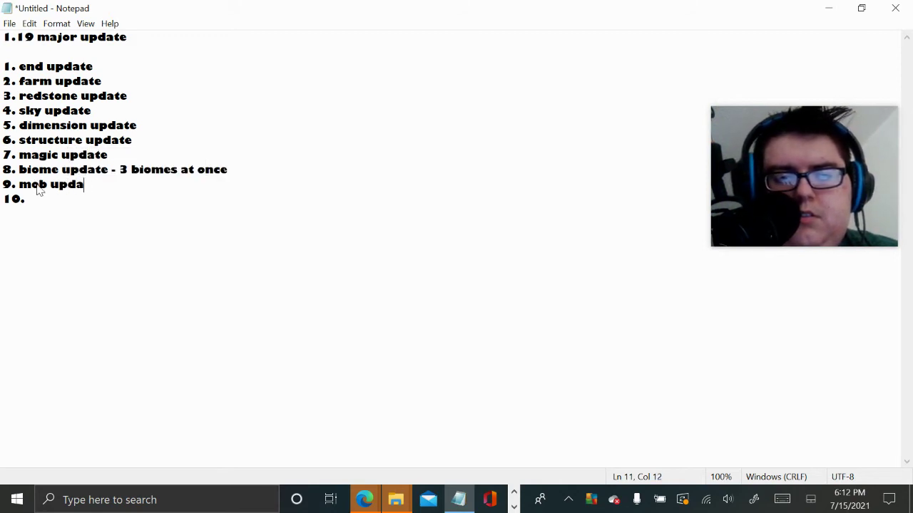
pyautogui.write('te')
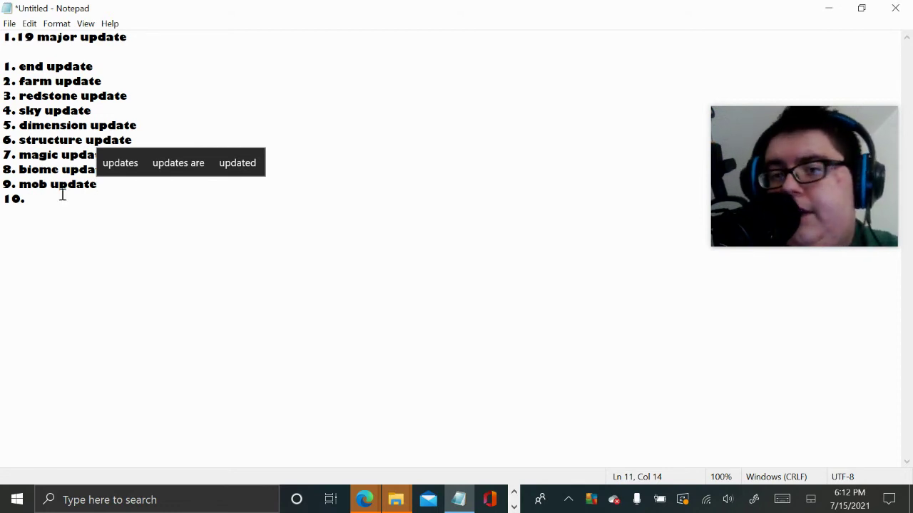
pyautogui.click(61, 206)
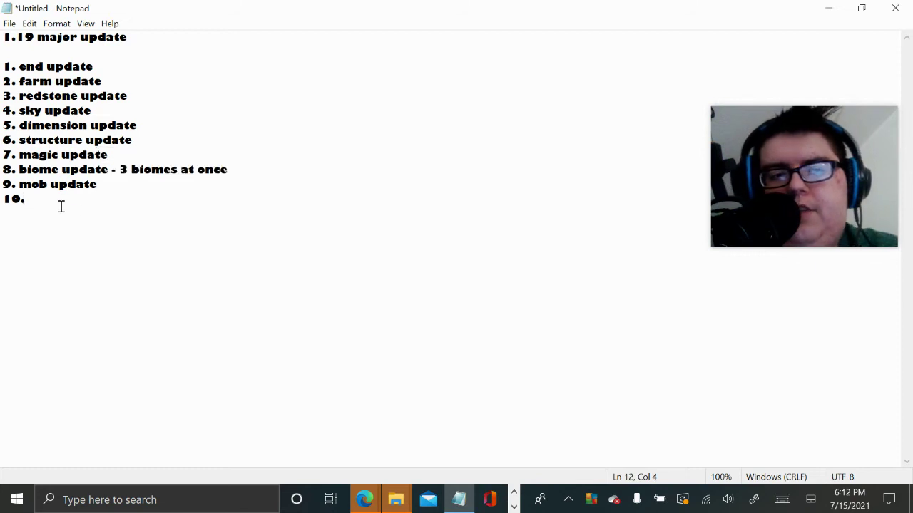
# Step: Enter 'city update' as item 10 and add blank lines below the list
pyautogui.write('ci')
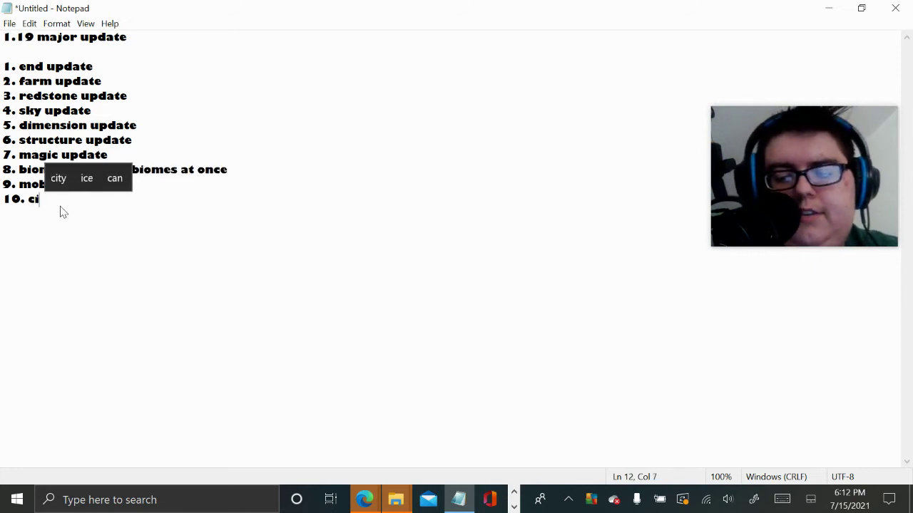
pyautogui.write('ty update')
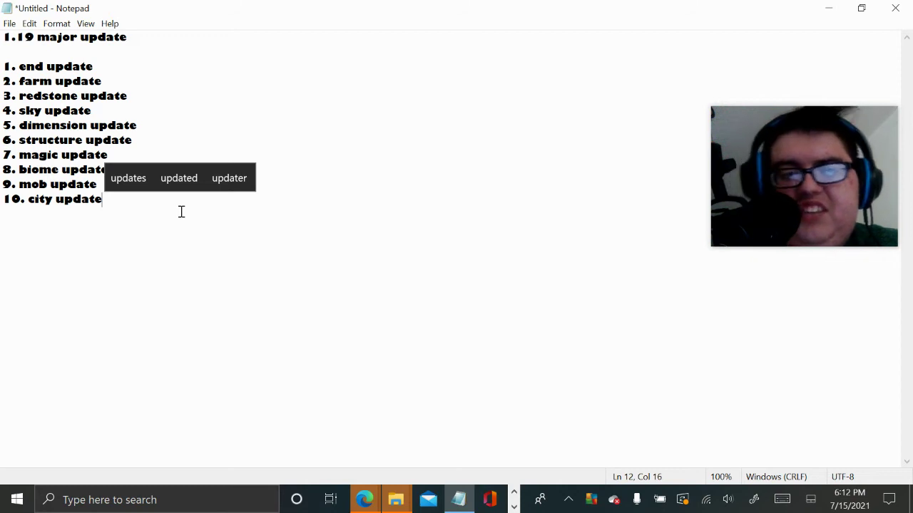
pyautogui.press('Return')
pyautogui.press('Return')
pyautogui.press('Return')
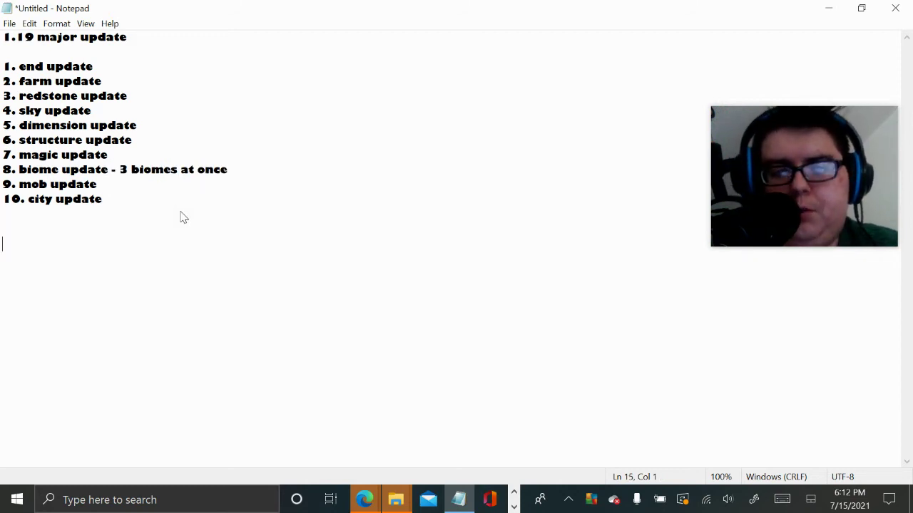
# Step: Add the heading '1.19 biome update' with item 1 'desert update'
pyautogui.write('1.19 ')
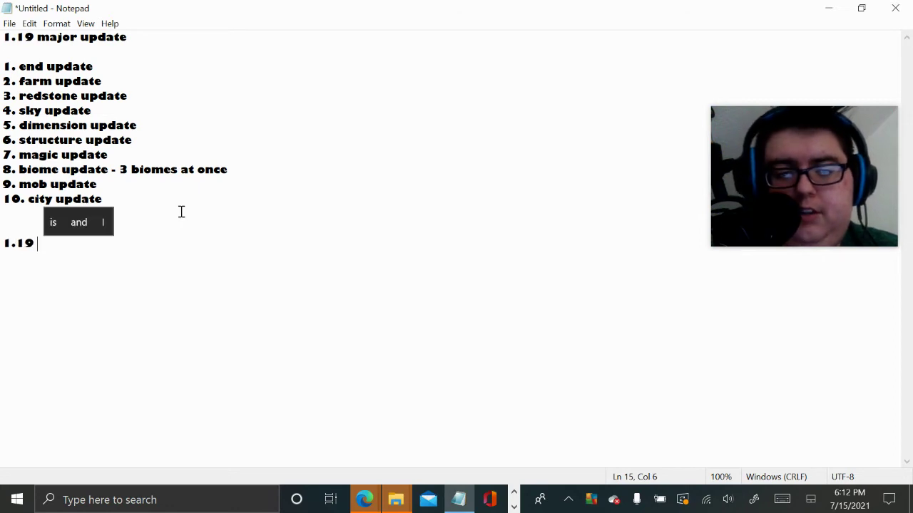
pyautogui.write('biome')
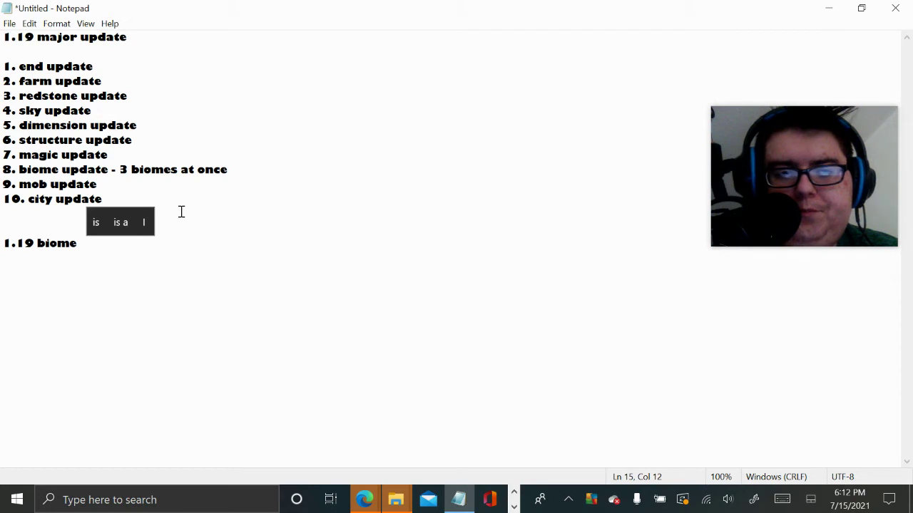
pyautogui.write(' update')
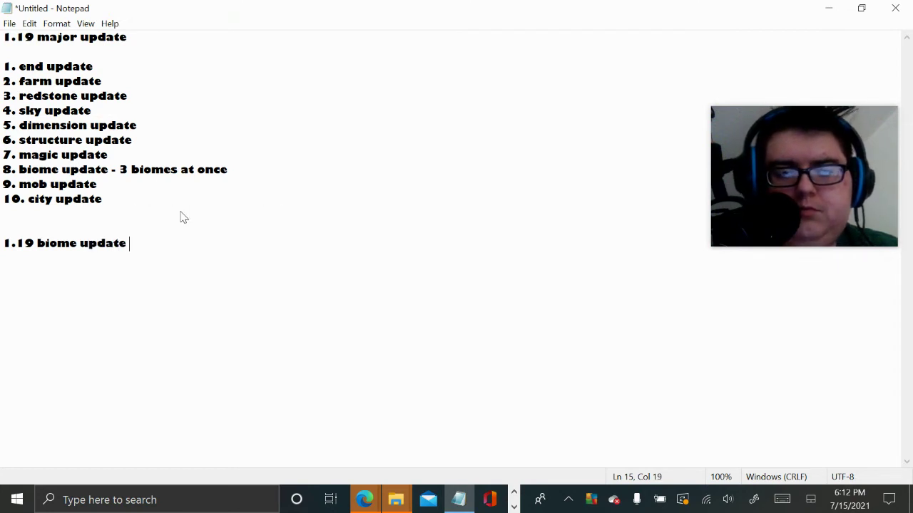
pyautogui.press('Return')
pyautogui.press('Return')
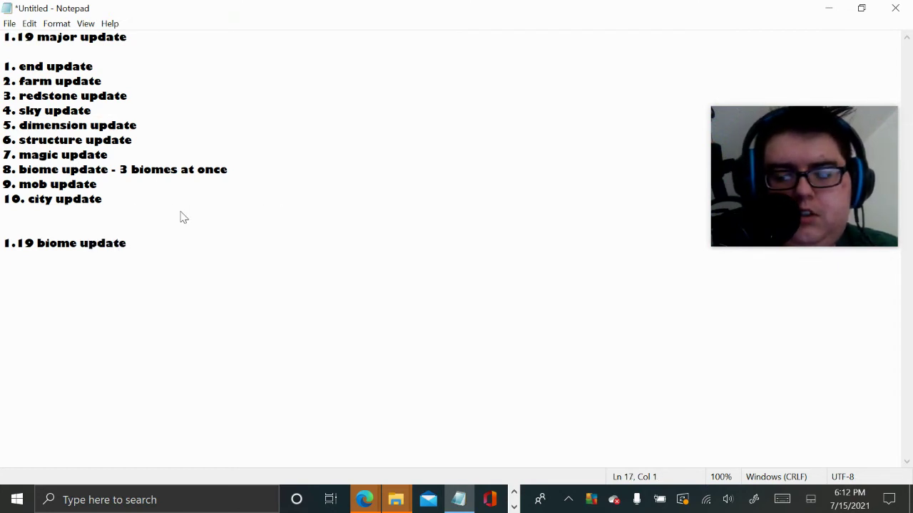
pyautogui.write('1.')
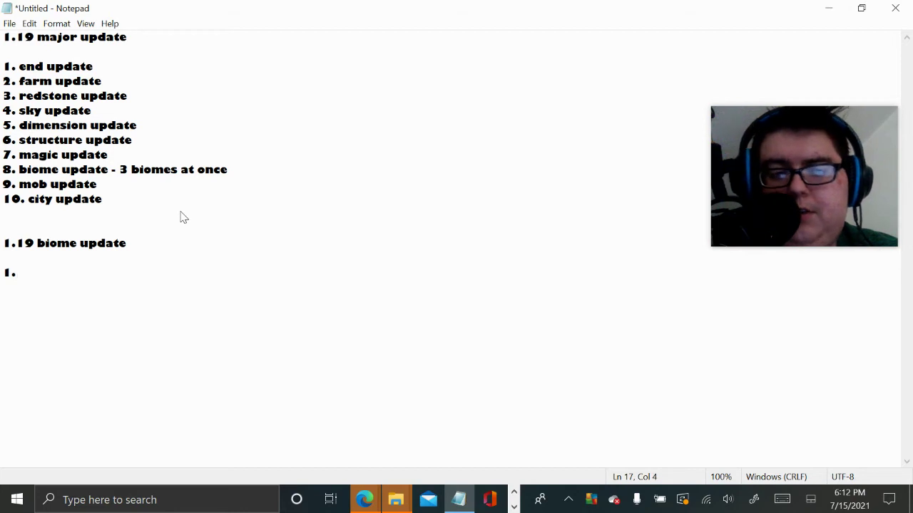
pyautogui.write(' s')
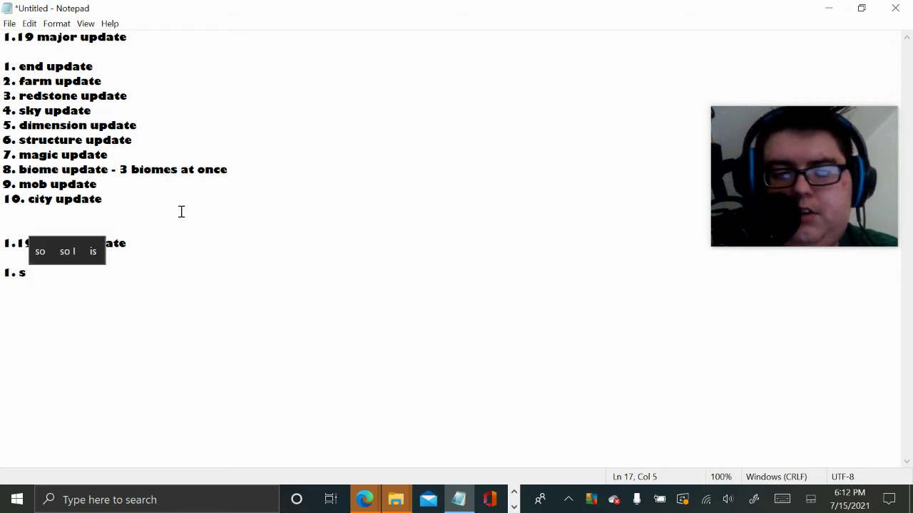
pyautogui.press('BackSpace')
pyautogui.write('des')
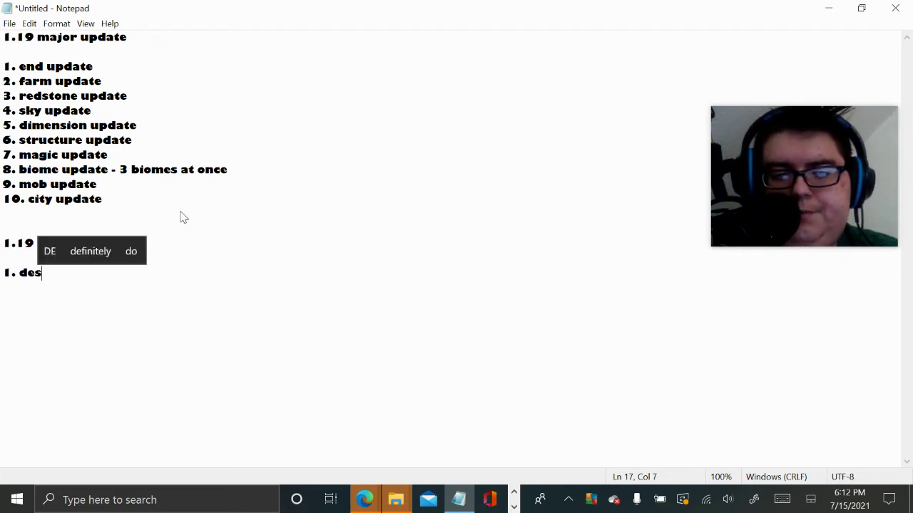
pyautogui.write('ert')
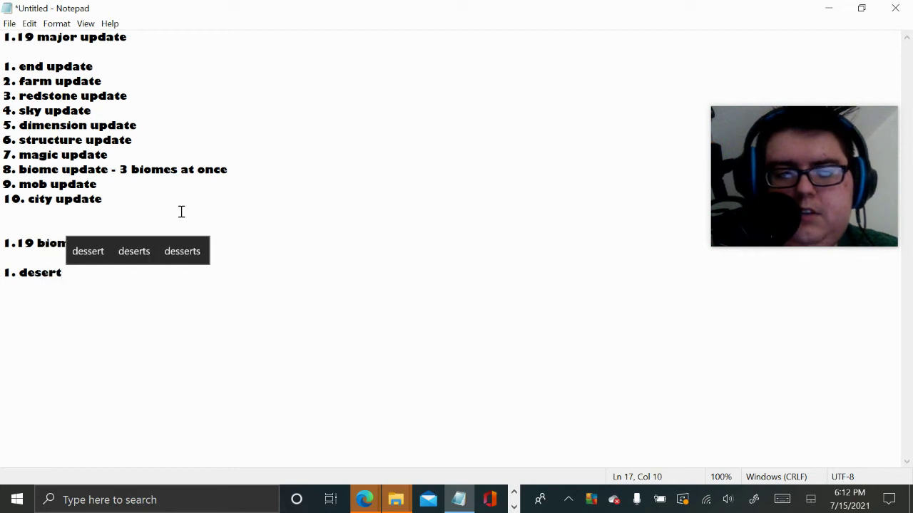
pyautogui.press('Return')
pyautogui.write('2.')
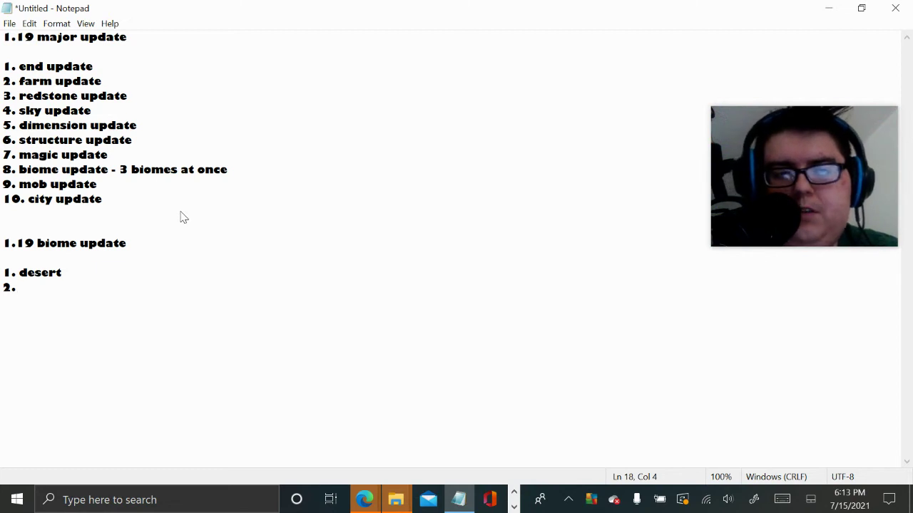
pyautogui.click(81, 270)
pyautogui.write('u')
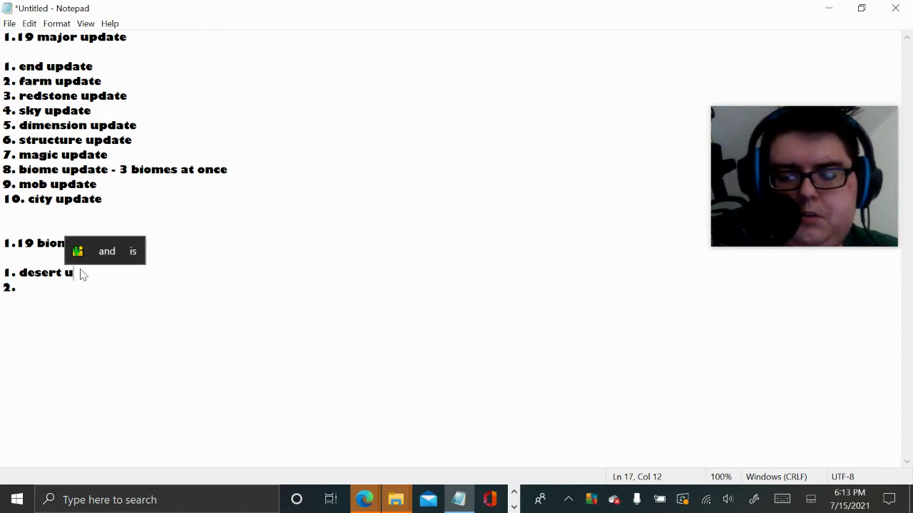
pyautogui.write('pdate')
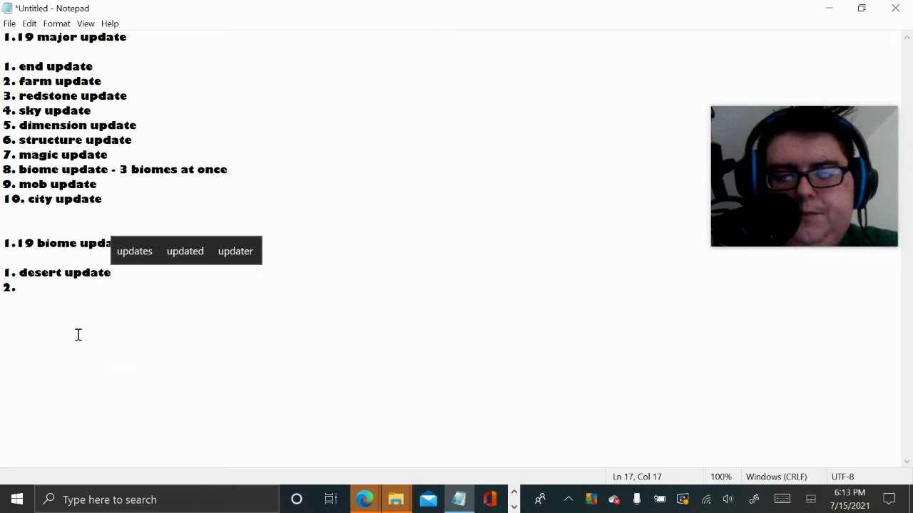
pyautogui.click(38, 291)
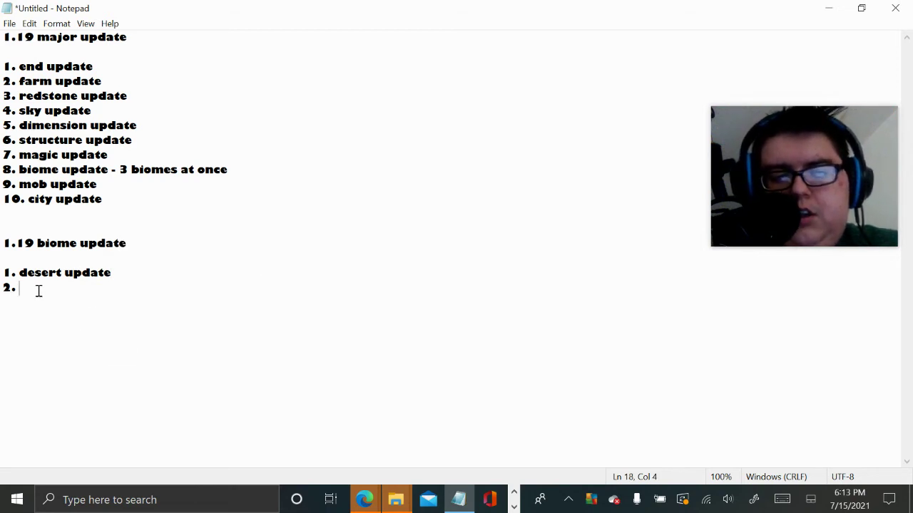
# Step: Add items 2 and 3 as 'Savannah update' and 'badlands update'
pyautogui.write('s')
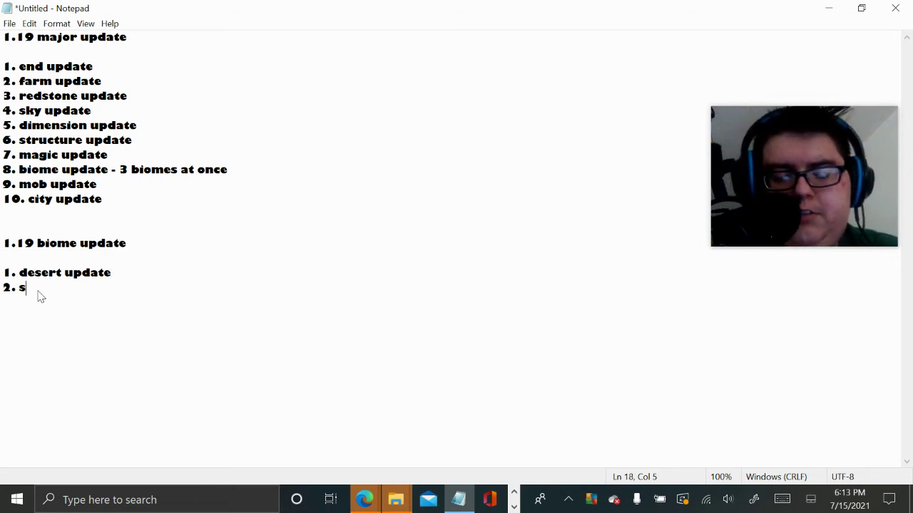
pyautogui.write('avanna')
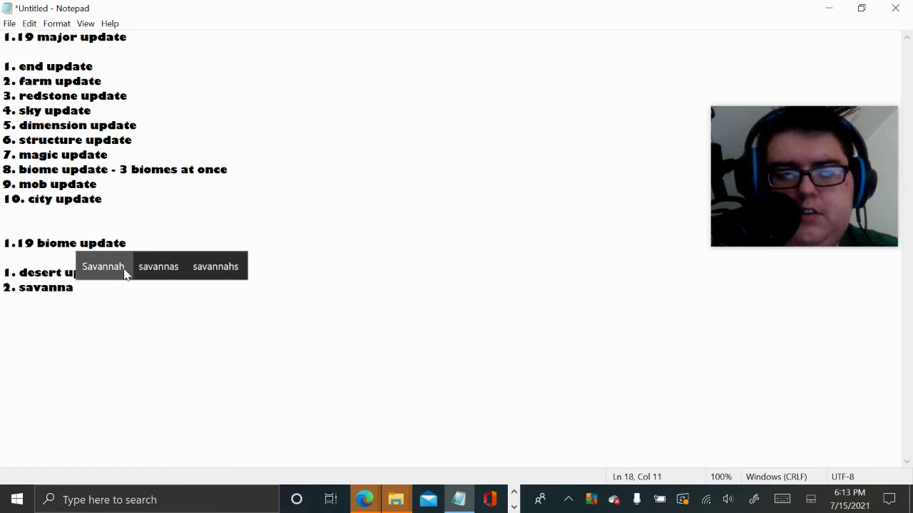
pyautogui.click(122, 270)
pyautogui.write('update')
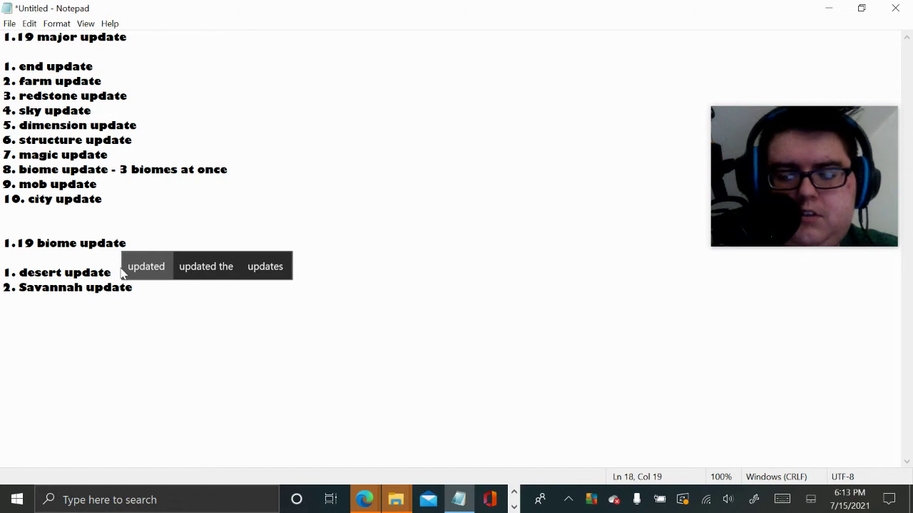
pyautogui.press('Return')
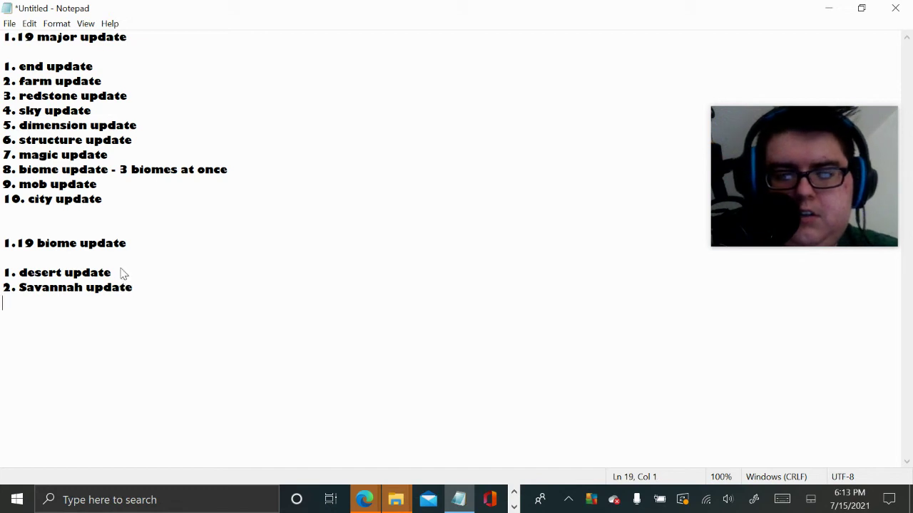
pyautogui.write('3.')
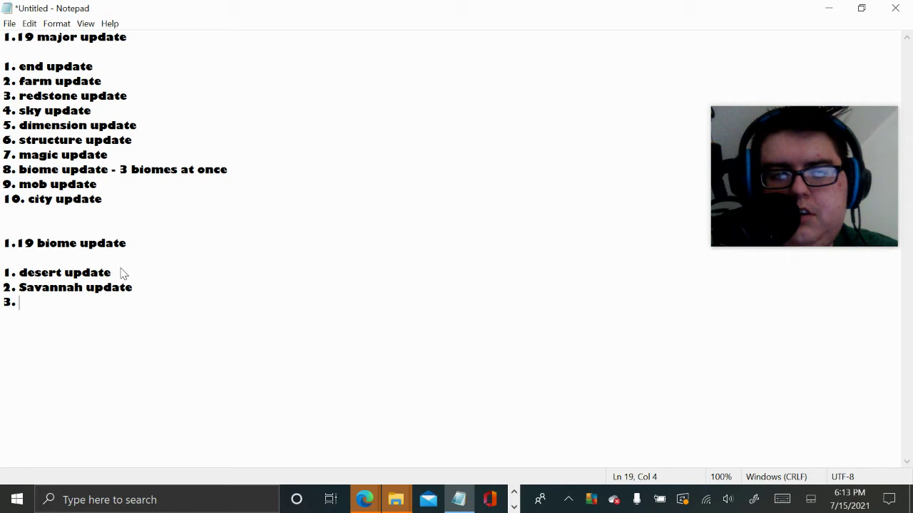
pyautogui.write(' bandi')
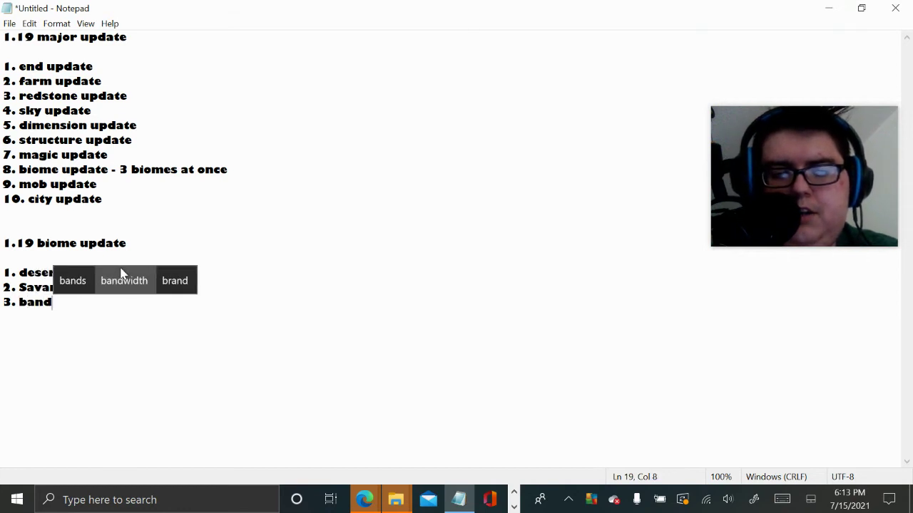
pyautogui.press('BackSpace')
pyautogui.press('BackSpace')
pyautogui.press('BackSpace')
pyautogui.write('dlands')
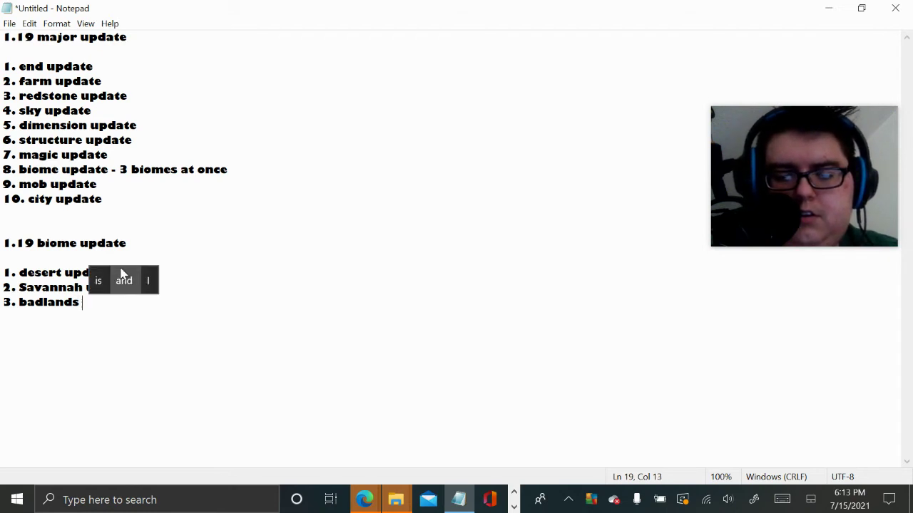
pyautogui.write(' update')
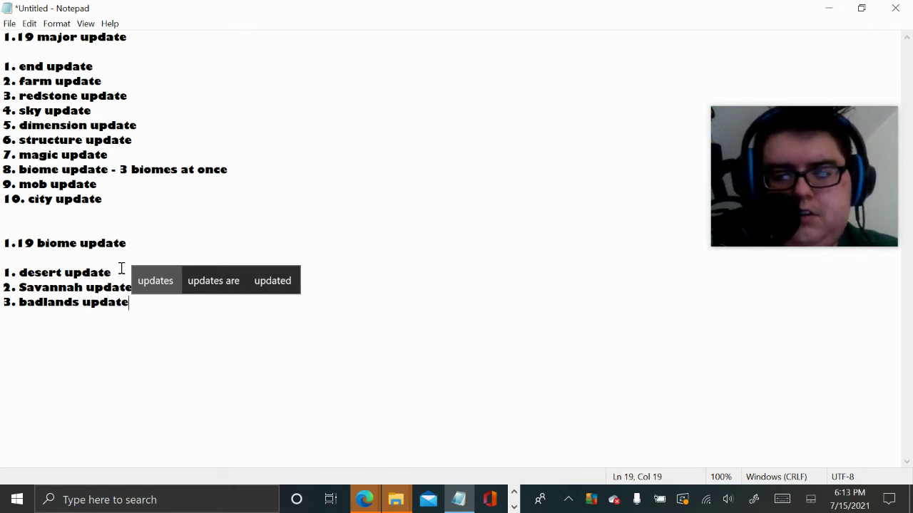
pyautogui.press('Return')
# Step: Add item 4 as 'swamp update', fixing the 'sawmp' typo
pyautogui.write('4')
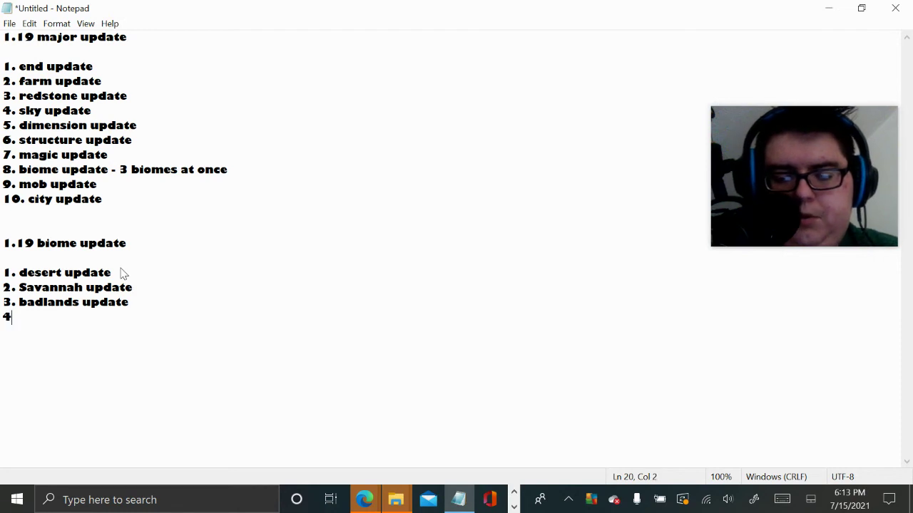
pyautogui.write('. saw')
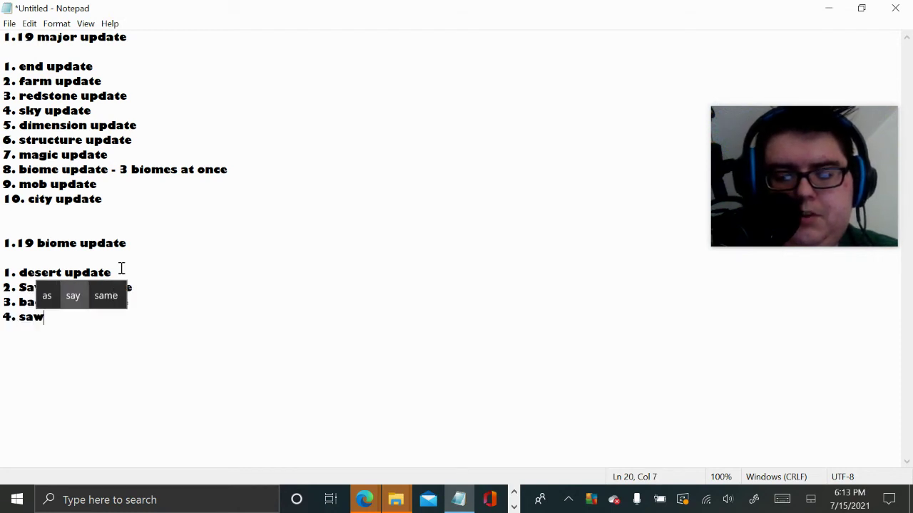
pyautogui.write('mp')
pyautogui.press('BackSpace')
pyautogui.press('BackSpace')
pyautogui.press('BackSpace')
pyautogui.press('BackSpace')
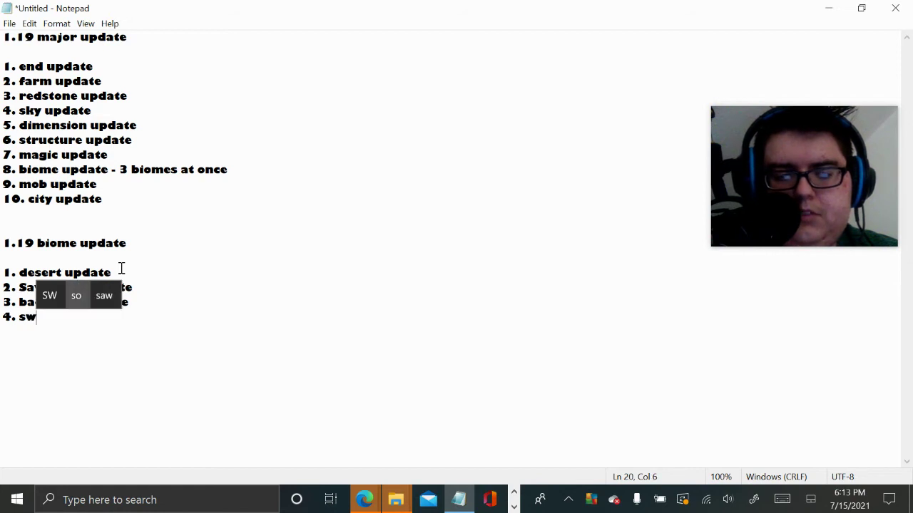
pyautogui.write('ap')
pyautogui.press('BackSpace')
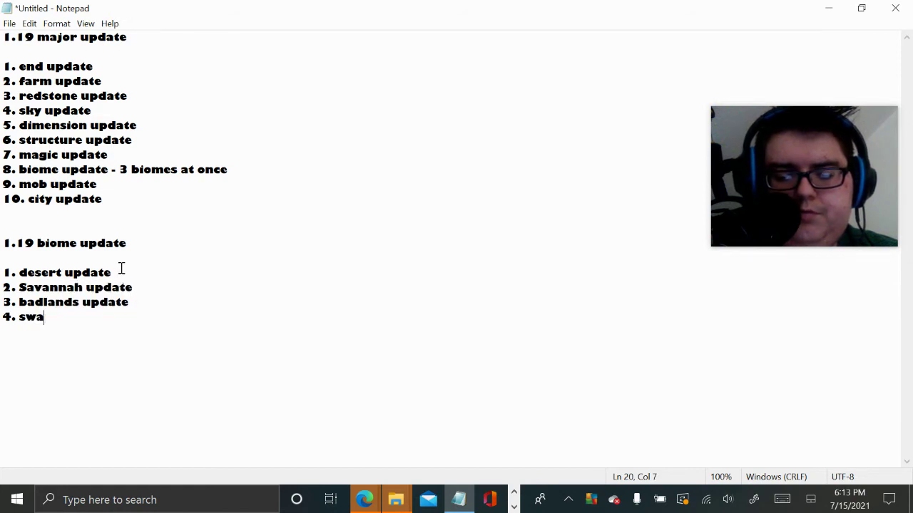
pyautogui.write('mp u')
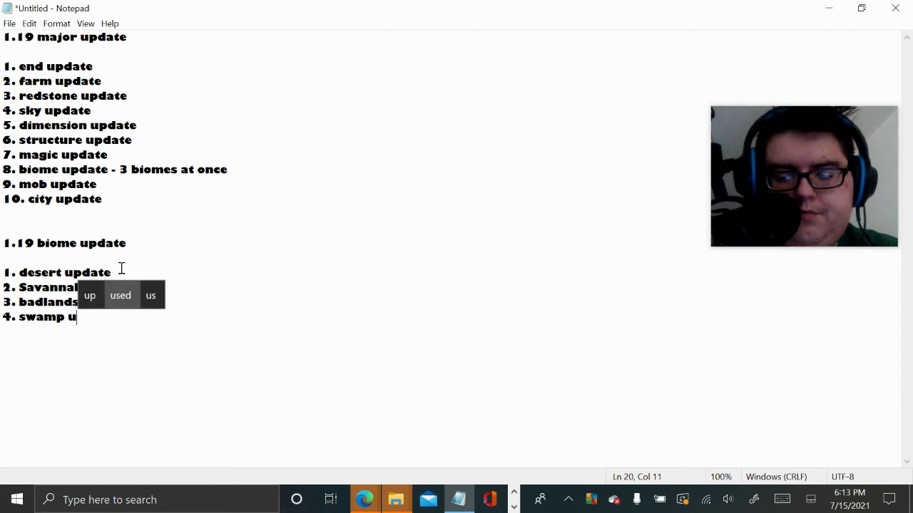
pyautogui.write('pdate')
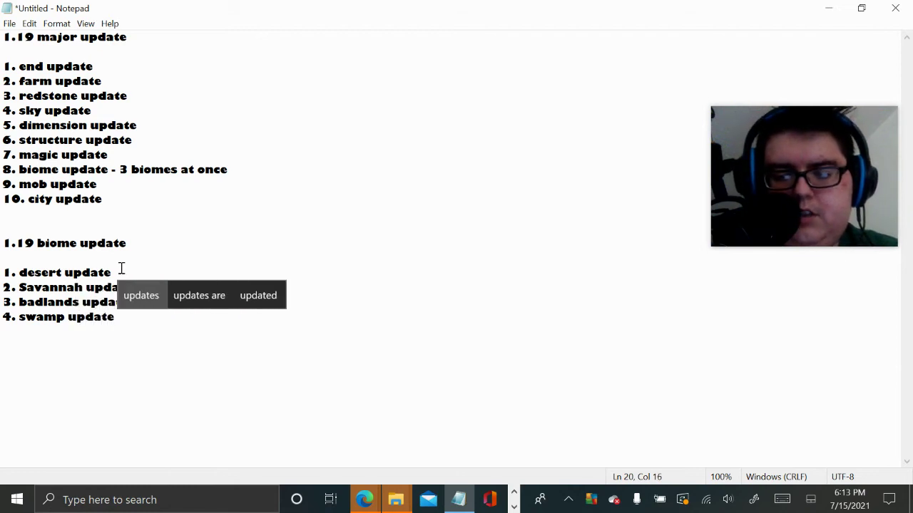
pyautogui.press('Return')
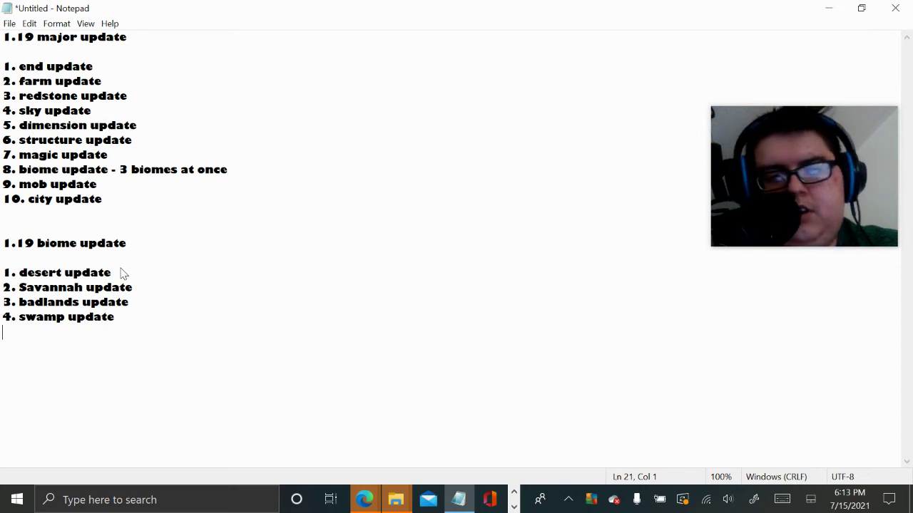
# Step: Start a '1.19 feaures' heading below the biome list, then delete it
pyautogui.press('Return')
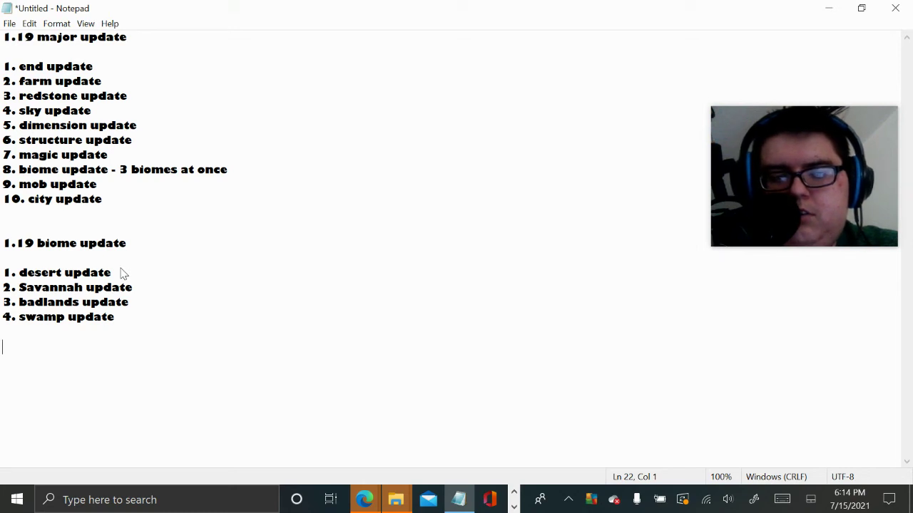
pyautogui.write('se')
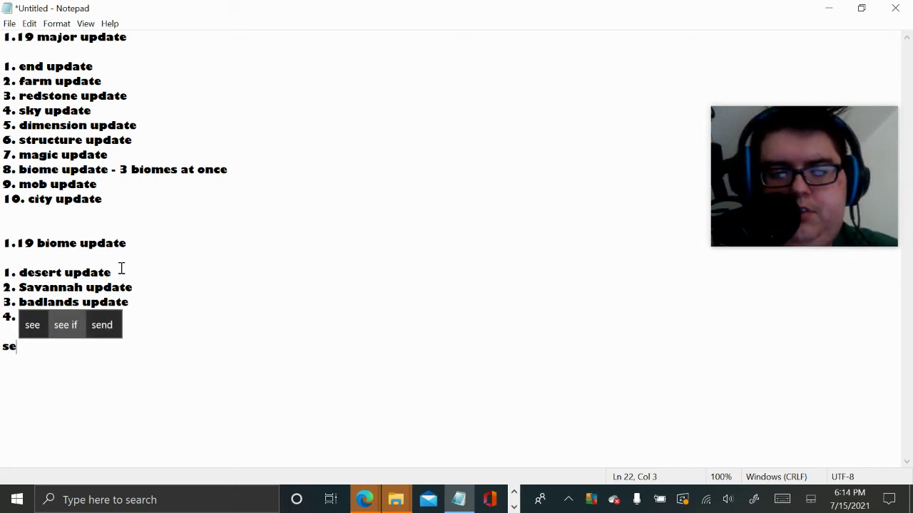
pyautogui.press('BackSpace')
pyautogui.press('BackSpace')
pyautogui.write('1.')
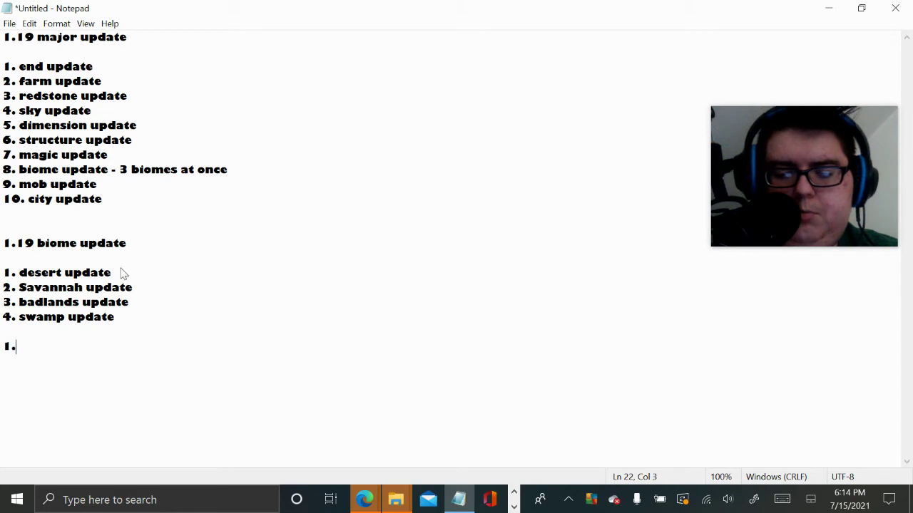
pyautogui.write('19 fe')
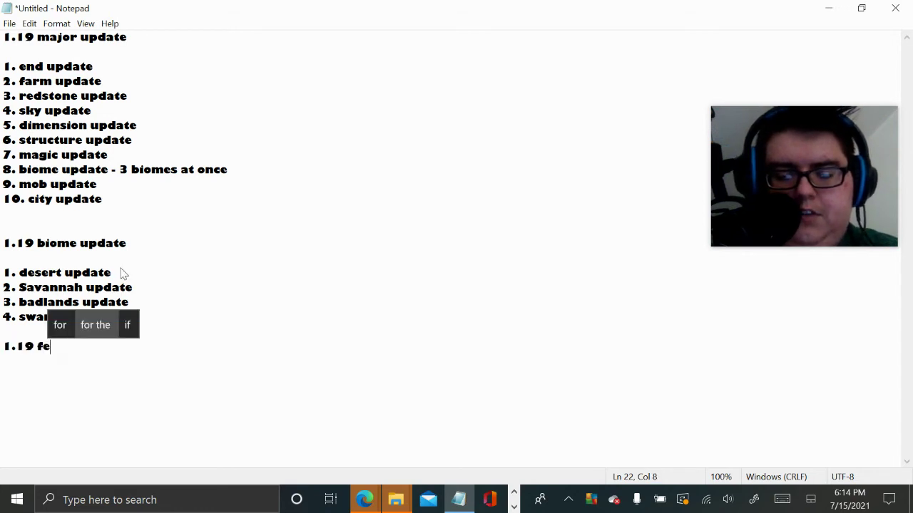
pyautogui.write('aures')
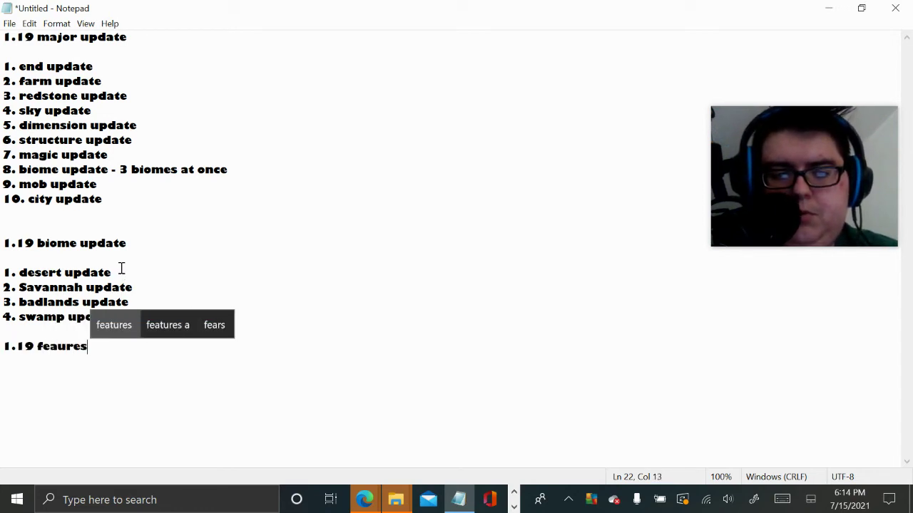
pyautogui.press('BackSpace')
pyautogui.press('BackSpace')
pyautogui.press('BackSpace')
pyautogui.press('BackSpace')
pyautogui.press('BackSpace')
pyautogui.press('BackSpace')
pyautogui.press('BackSpace')
pyautogui.press('BackSpace')
pyautogui.press('BackSpace')
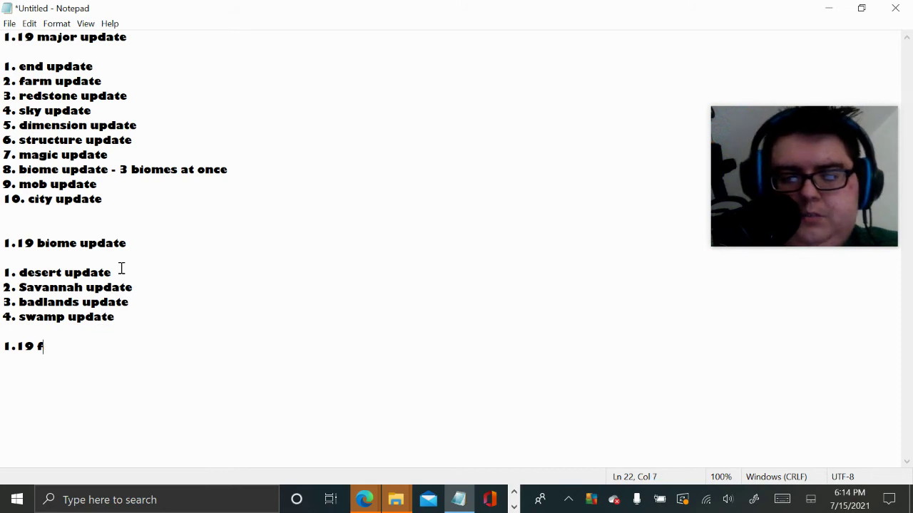
pyautogui.press('BackSpace')
pyautogui.press('BackSpace')
pyautogui.press('BackSpace')
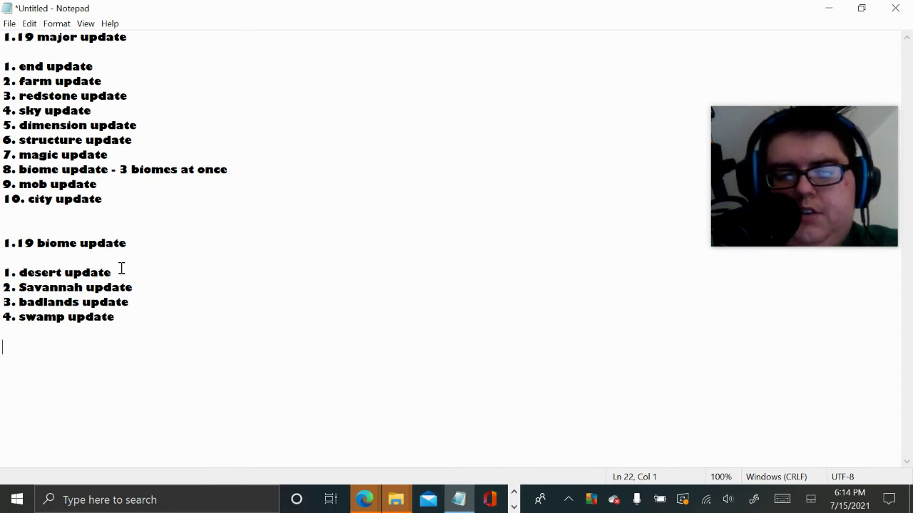
# Step: Append '- what features' to the '1.19 major update' heading on line 1
pyautogui.click(124, 65)
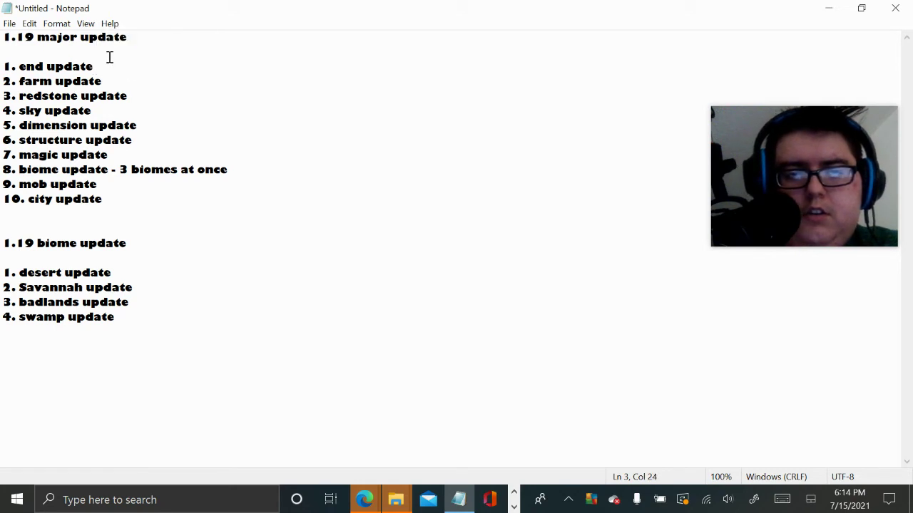
pyautogui.click(136, 42)
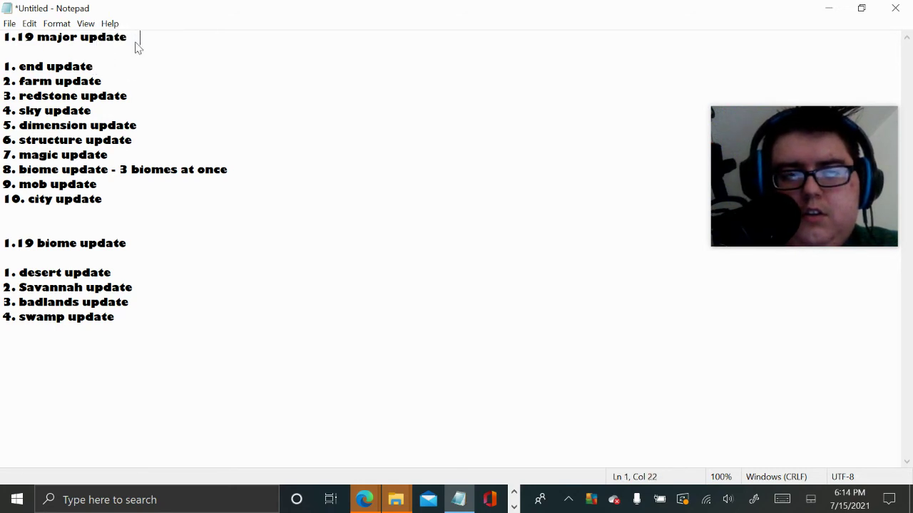
pyautogui.press('BackSpace')
pyautogui.press('BackSpace')
pyautogui.press('BackSpace')
pyautogui.press('BackSpace')
pyautogui.press('BackSpace')
pyautogui.press('BackSpace')
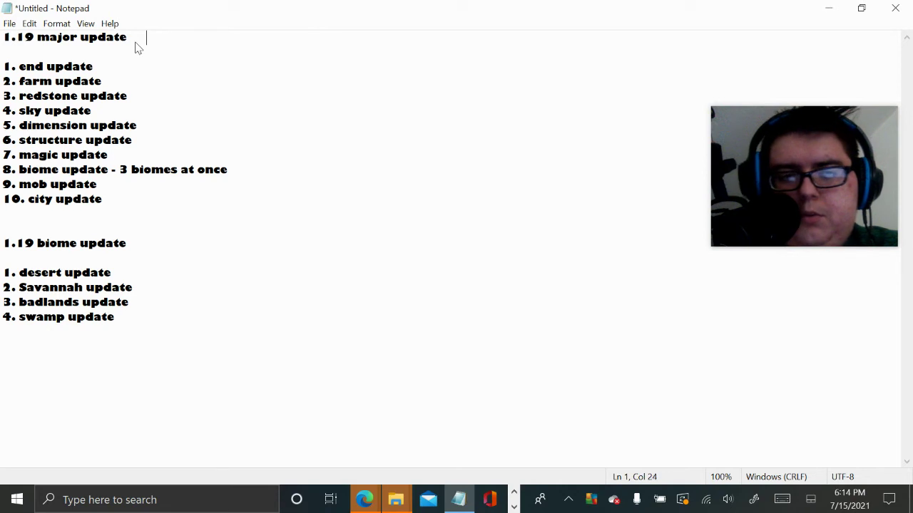
pyautogui.press('BackSpace')
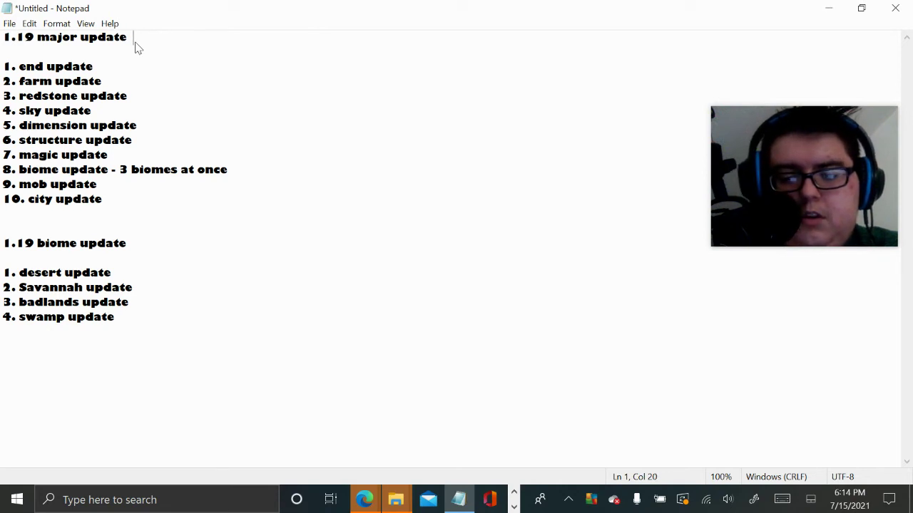
pyautogui.write('- what ')
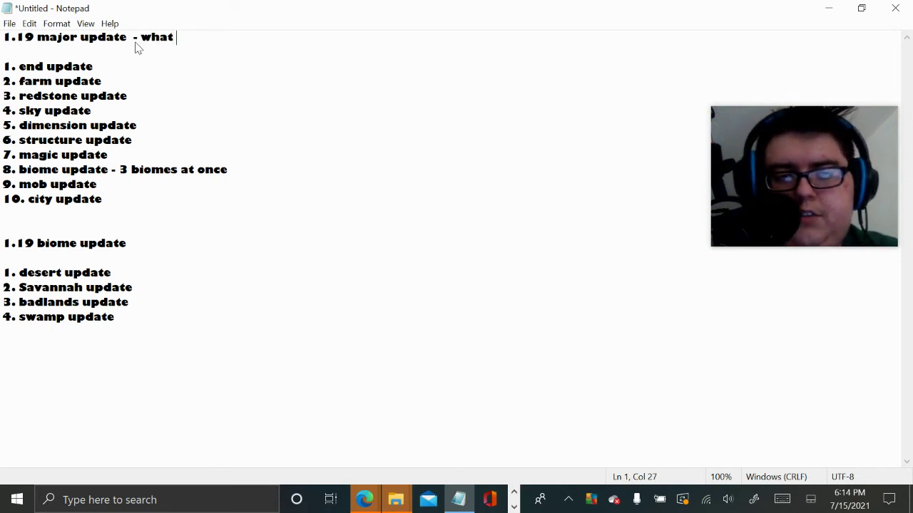
pyautogui.write('fetau')
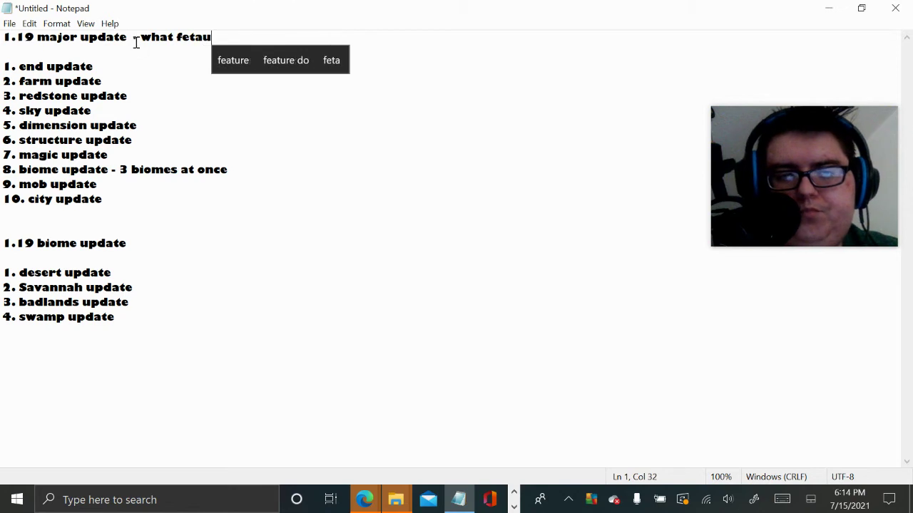
pyautogui.press('BackSpace')
pyautogui.press('BackSpace')
pyautogui.press('BackSpace')
pyautogui.write('atures')
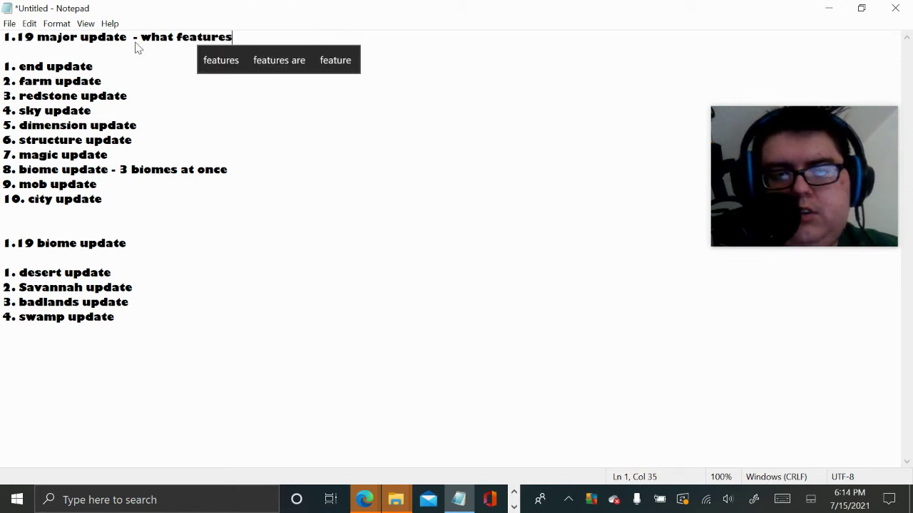
# Step: Annotate item 1 'end update' with '- 4 new structures, bigger end boss land,4 biomes'
pyautogui.click(106, 63)
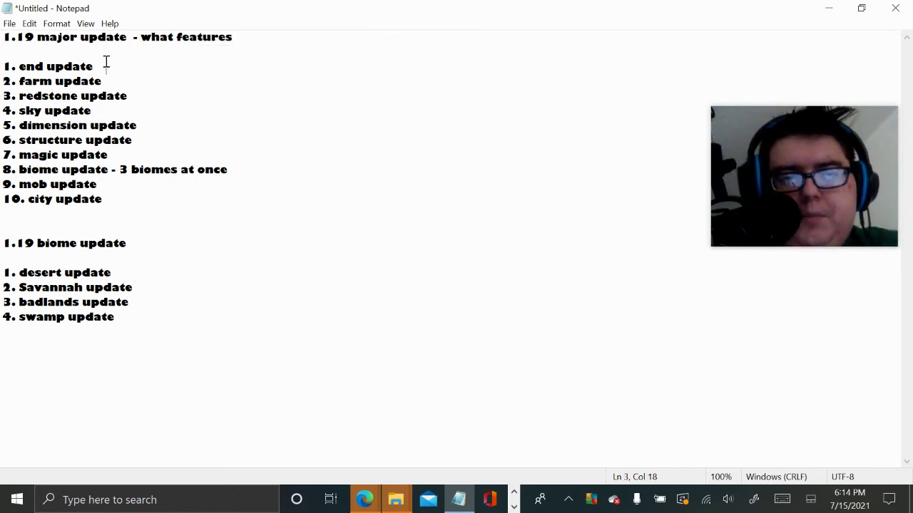
pyautogui.click(100, 67)
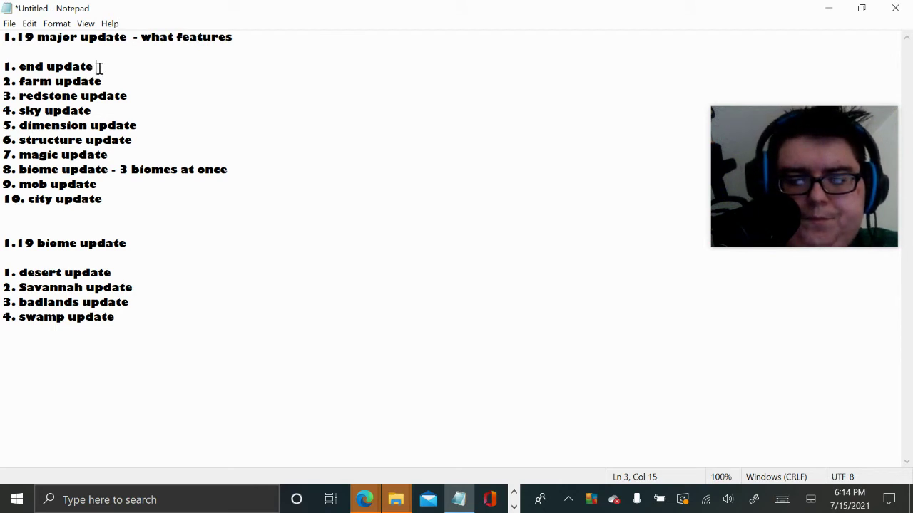
pyautogui.write('-')
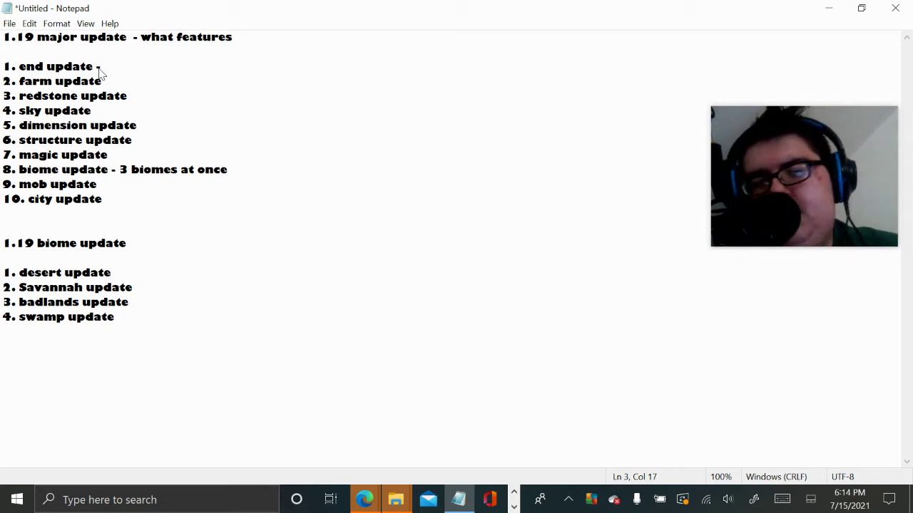
pyautogui.write(' 4 ')
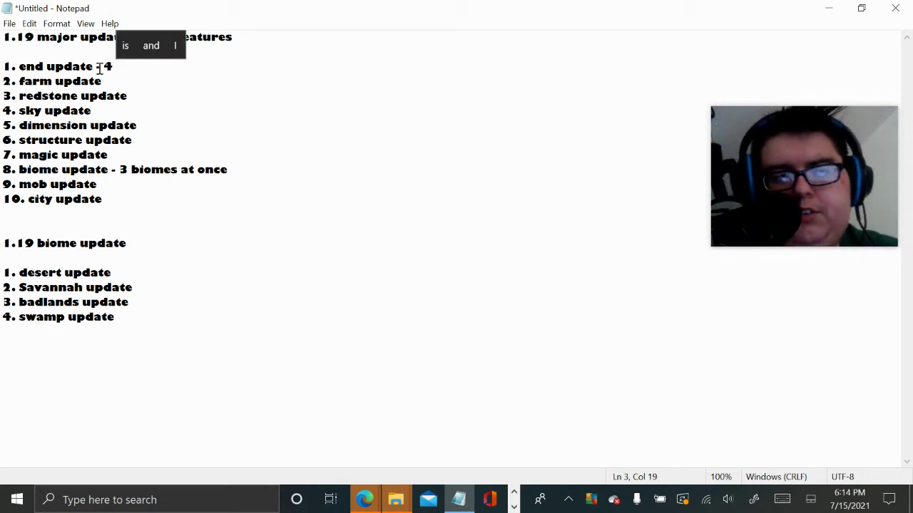
pyautogui.write('new s')
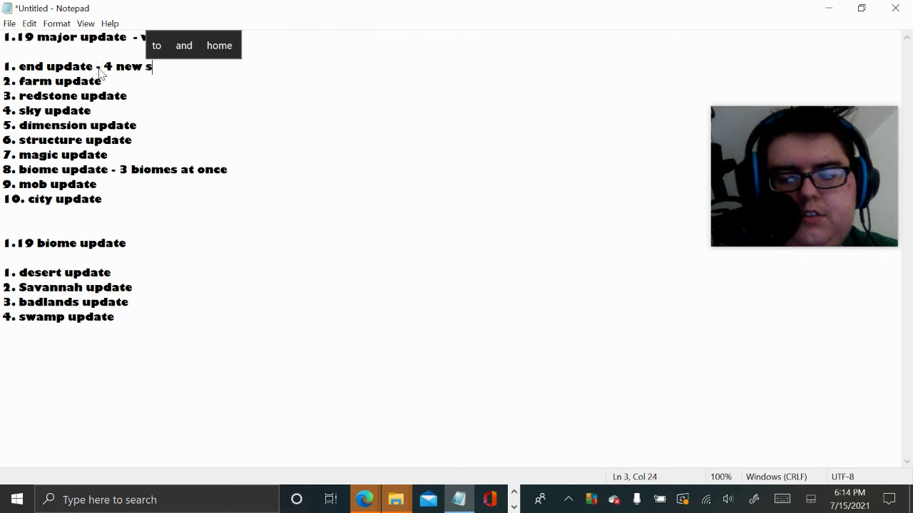
pyautogui.write('tructu')
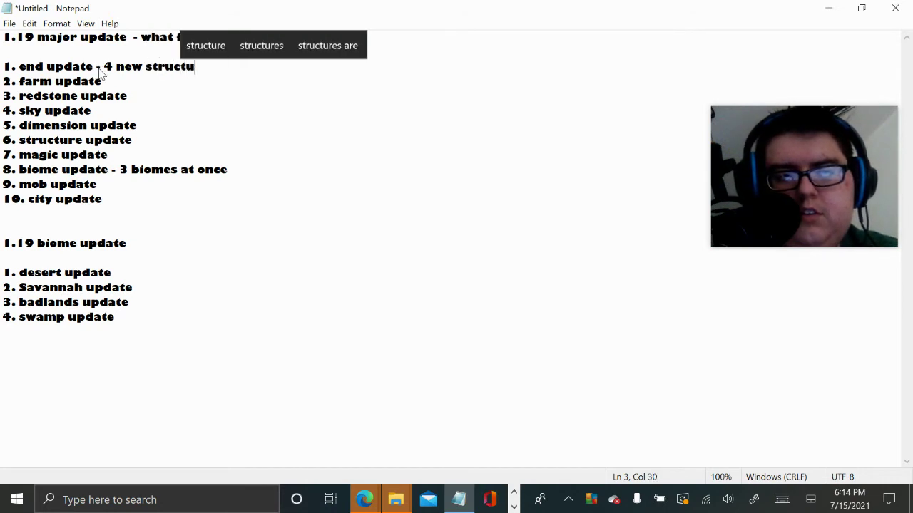
pyautogui.write('res')
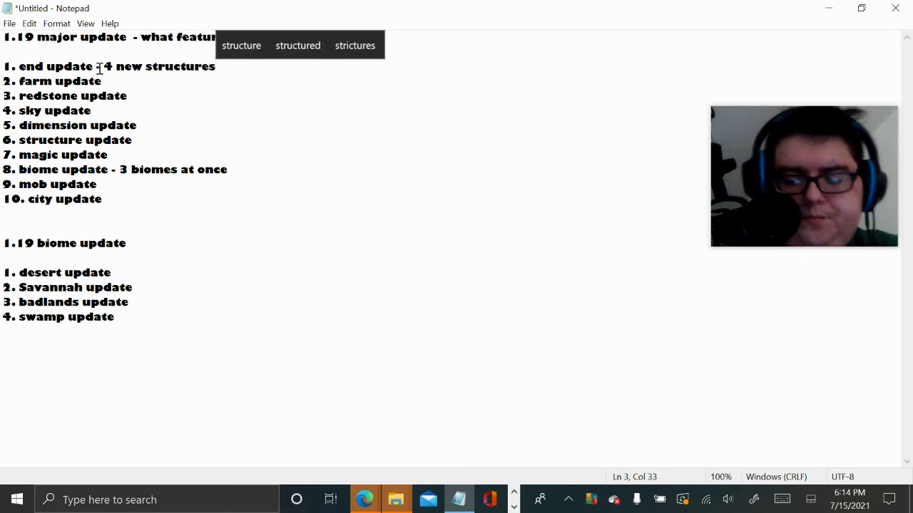
pyautogui.write(',')
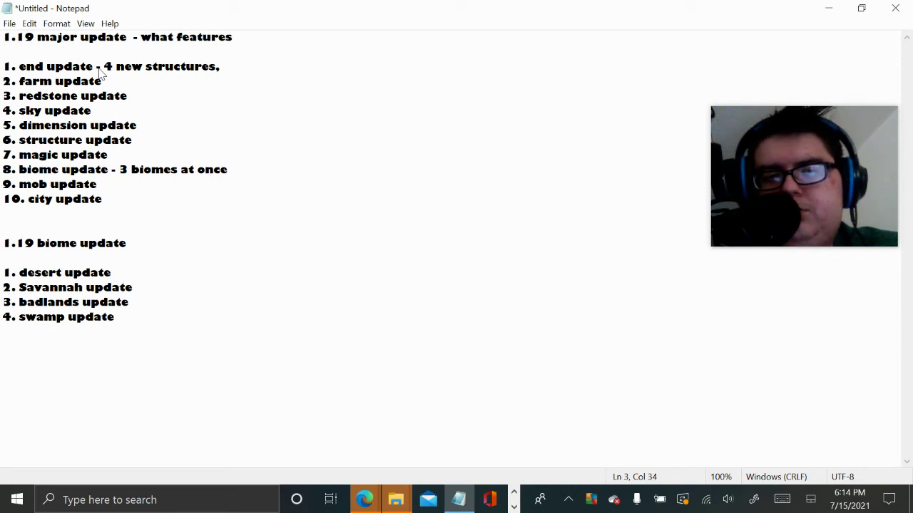
pyautogui.press('BackSpace')
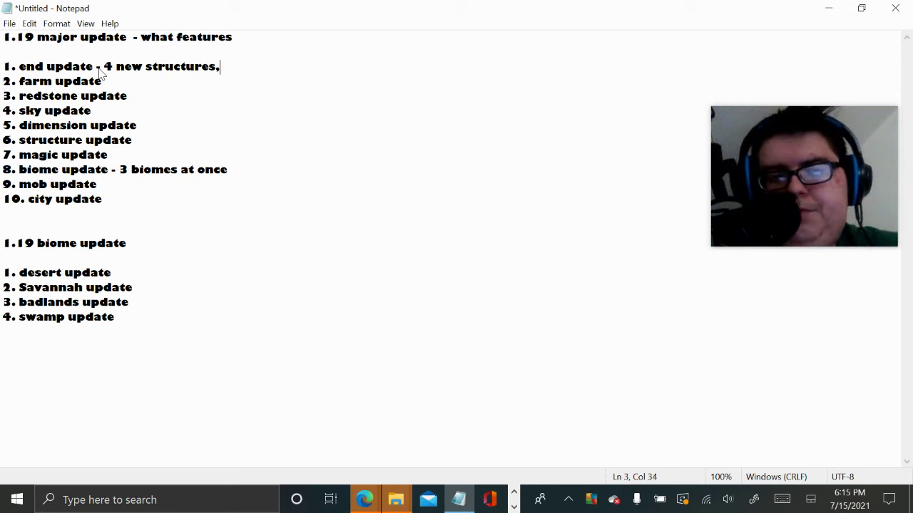
pyautogui.write('bigg')
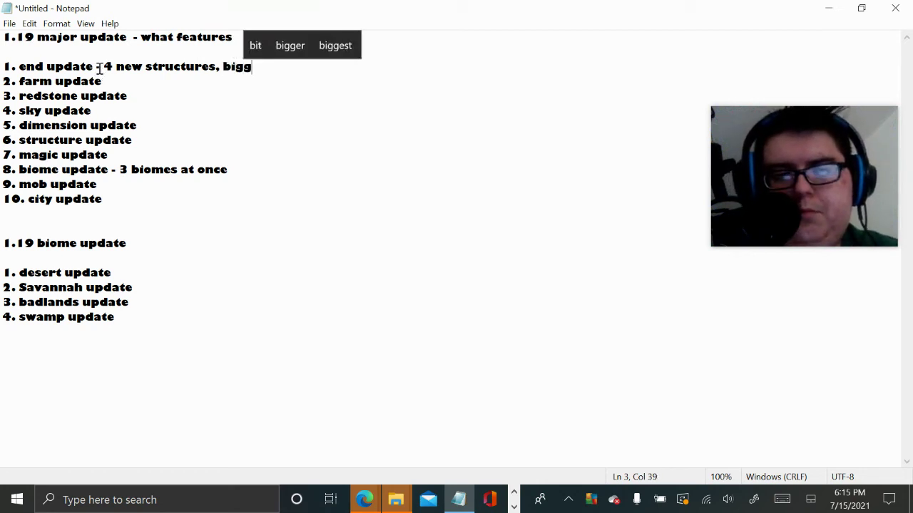
pyautogui.write('er end')
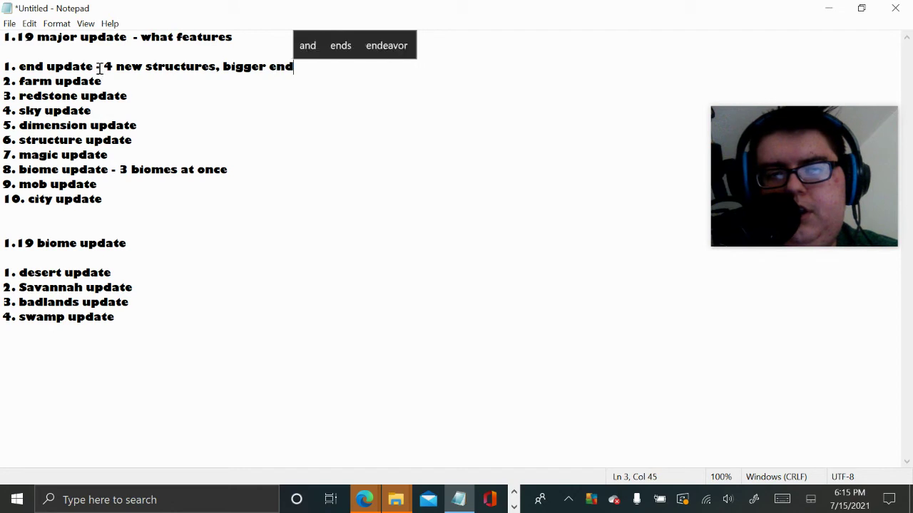
pyautogui.write(' boss')
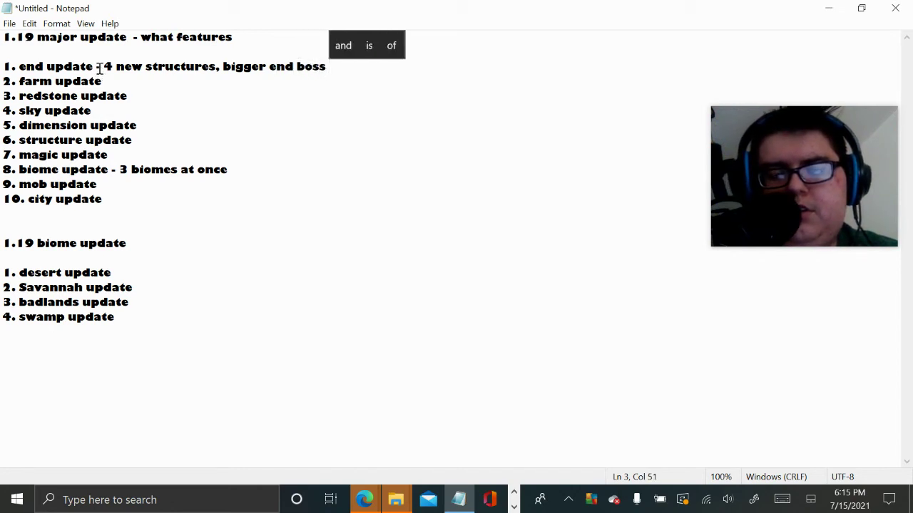
pyautogui.write(' la')
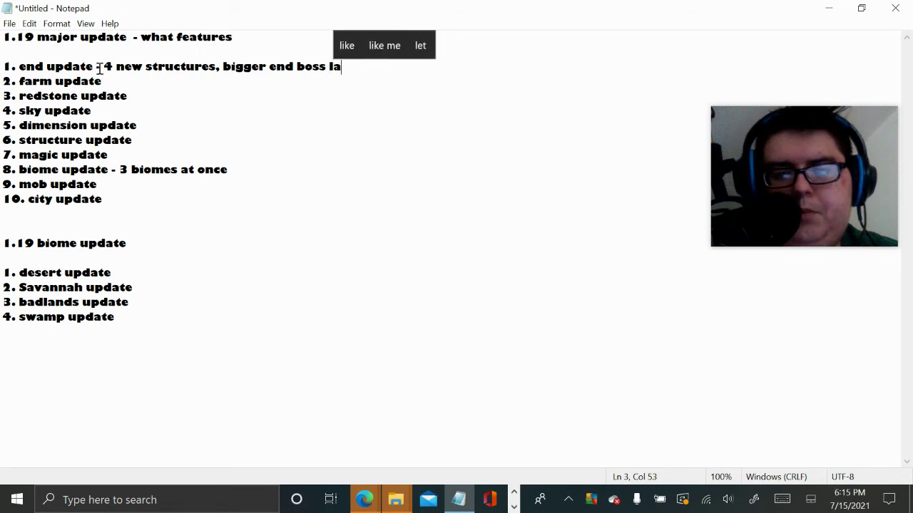
pyautogui.write('nd,')
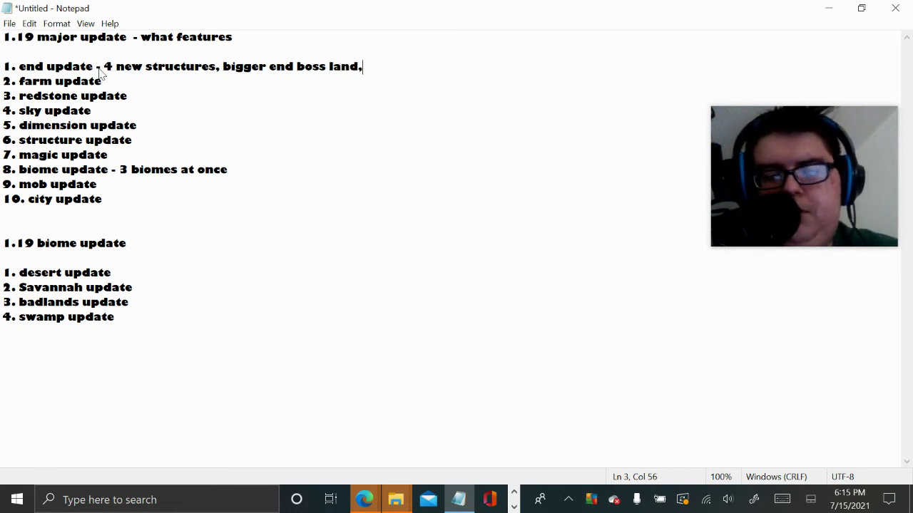
pyautogui.write('3')
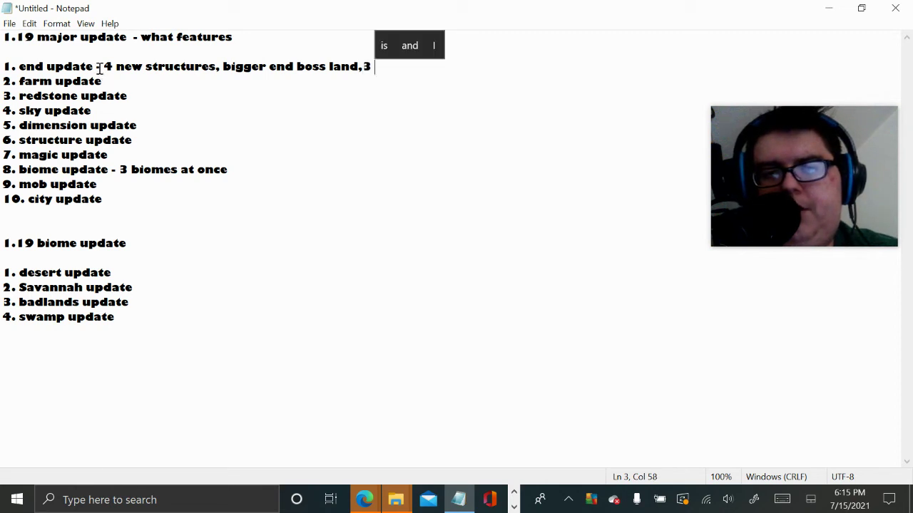
pyautogui.press('BackSpace')
pyautogui.press('BackSpace')
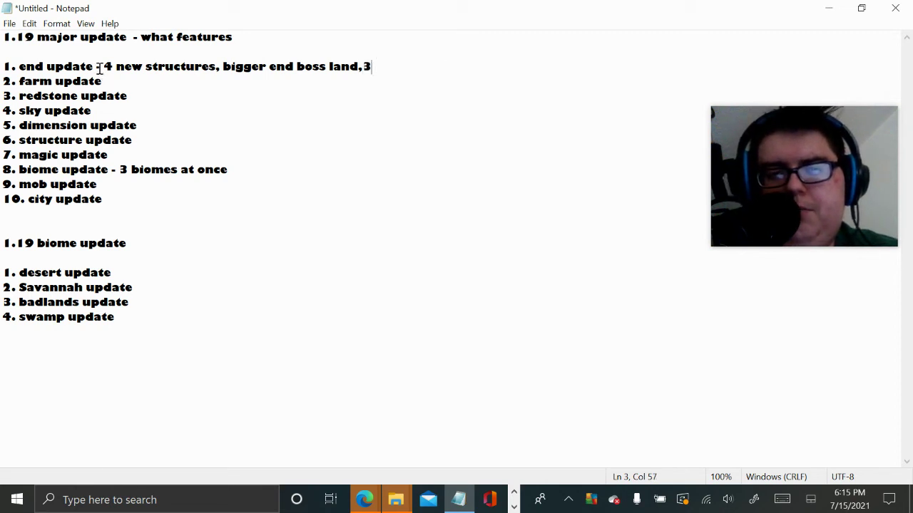
pyautogui.write('5')
pyautogui.press('BackSpace')
pyautogui.write('3')
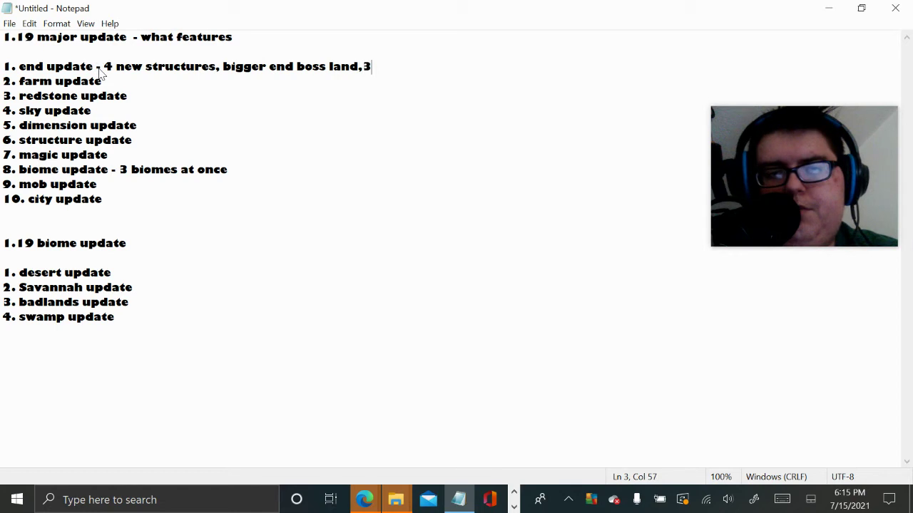
pyautogui.press('BackSpace')
pyautogui.write('4 ')
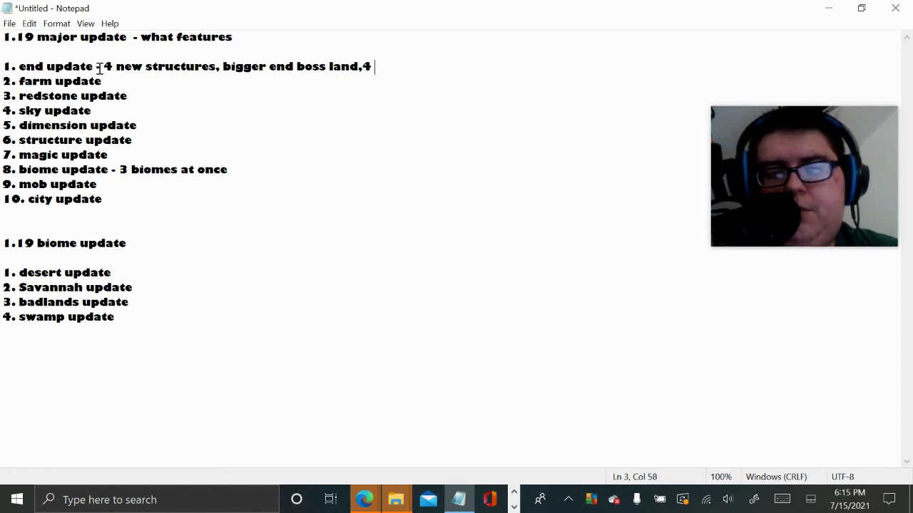
pyautogui.write('biomes')
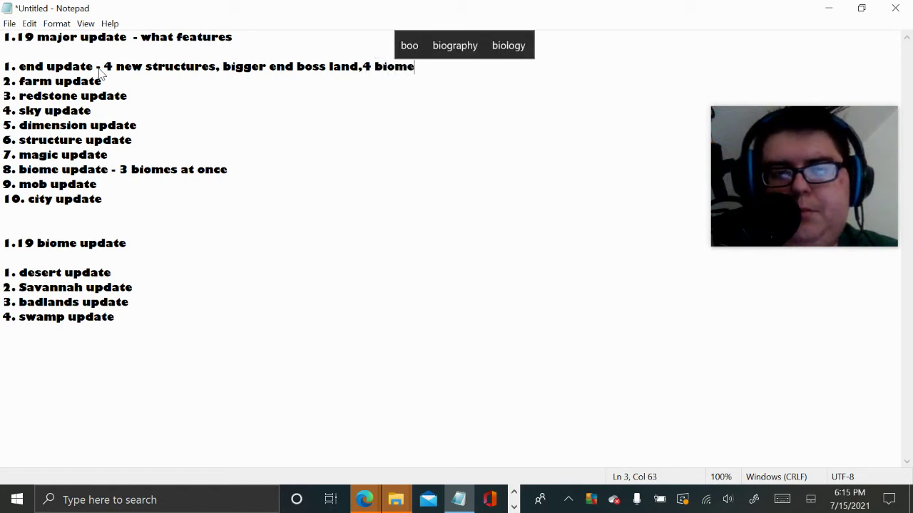
# Step: Add '- crop,15 new food,' after 'farm update' in item 2
pyautogui.click(133, 80)
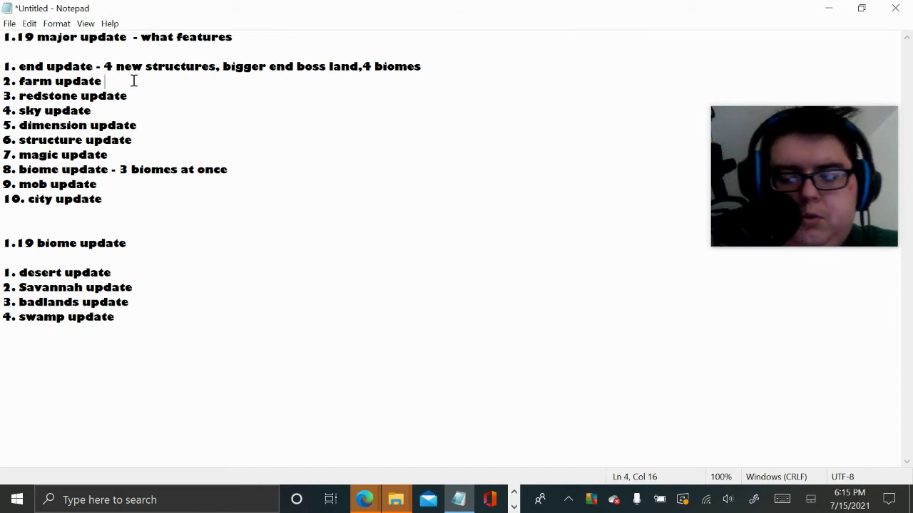
pyautogui.write('- ')
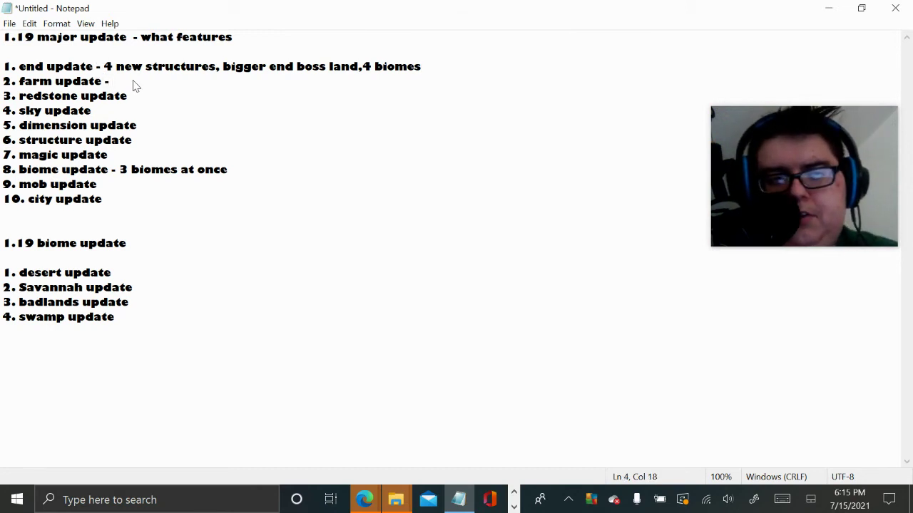
pyautogui.write('a n')
pyautogui.press('BackSpace')
pyautogui.press('BackSpace')
pyautogui.press('BackSpace')
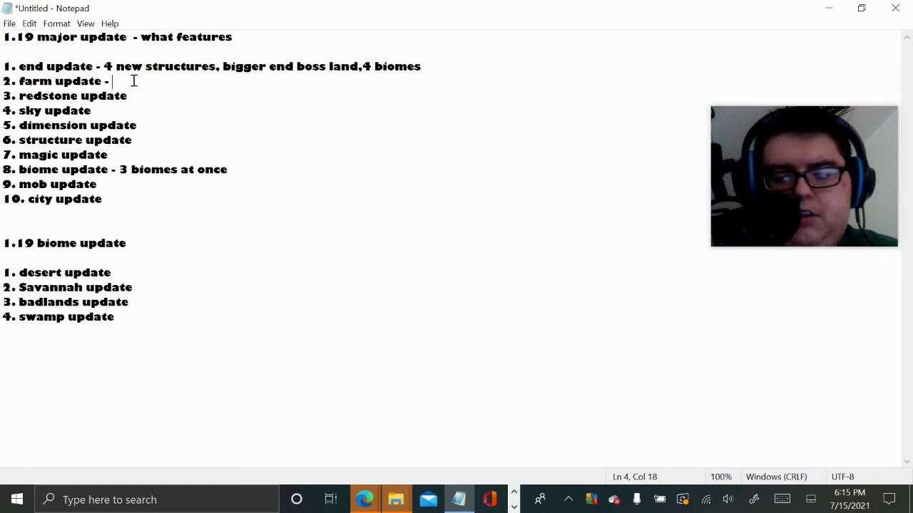
pyautogui.write('crop')
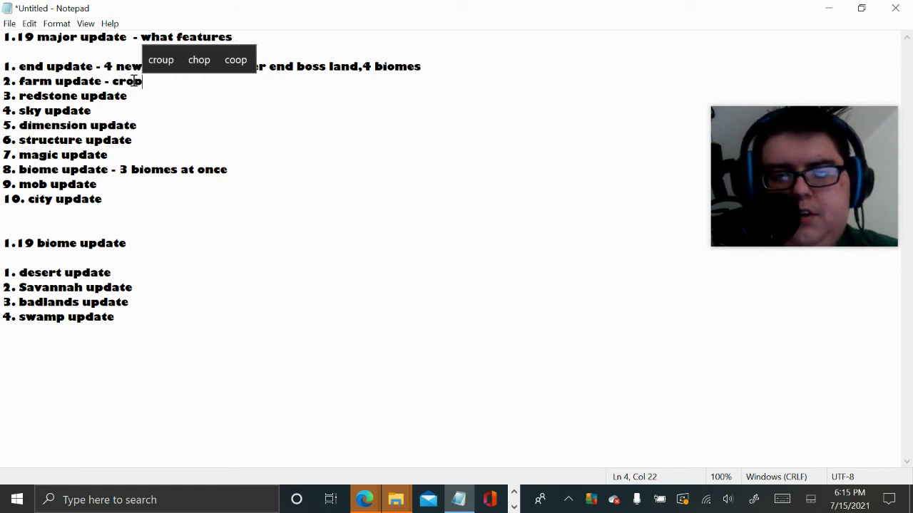
pyautogui.write(',')
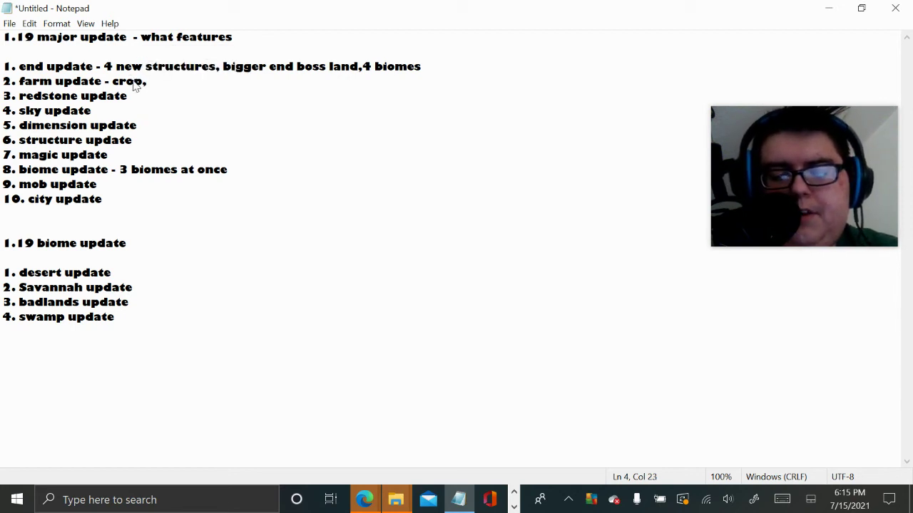
pyautogui.write('8 nw')
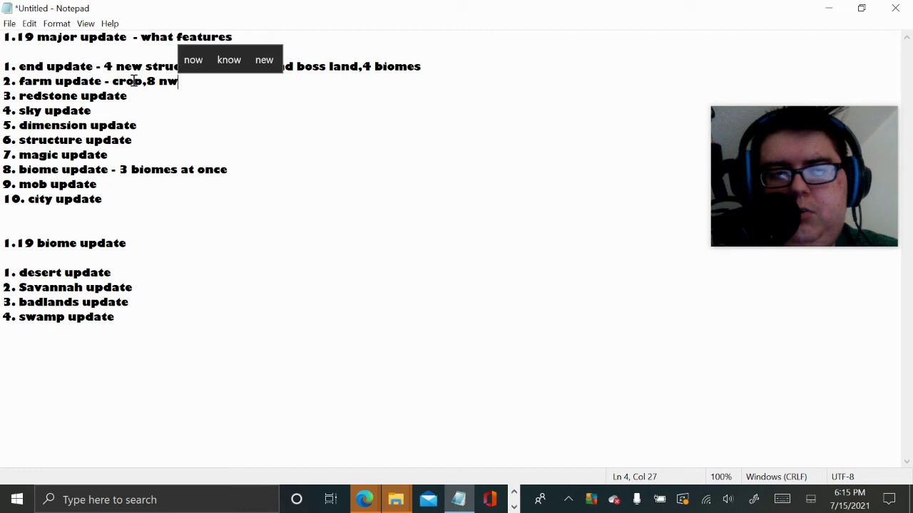
pyautogui.press('BackSpace')
pyautogui.write('ew o')
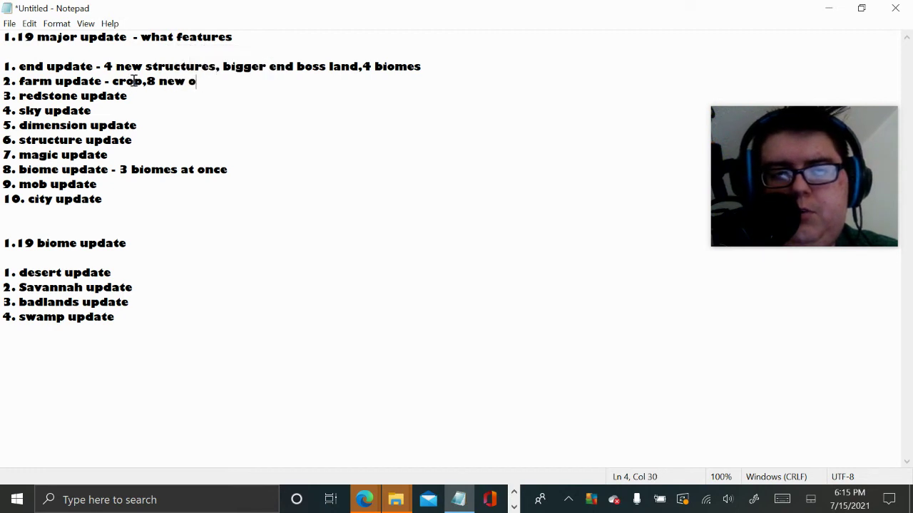
pyautogui.press('BackSpace')
pyautogui.press('BackSpace')
pyautogui.press('BackSpace')
pyautogui.press('BackSpace')
pyautogui.press('BackSpace')
pyautogui.press('BackSpace')
pyautogui.press('BackSpace')
pyautogui.write('1')
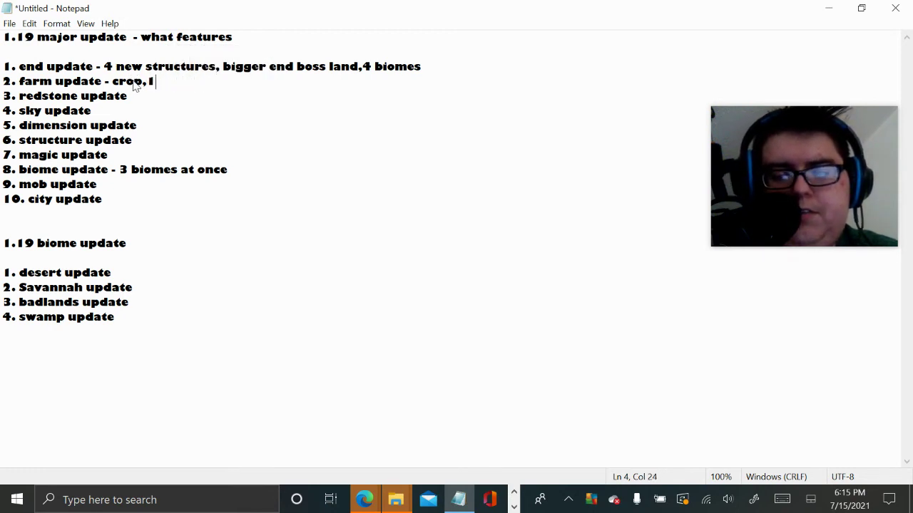
pyautogui.write('5 new fo')
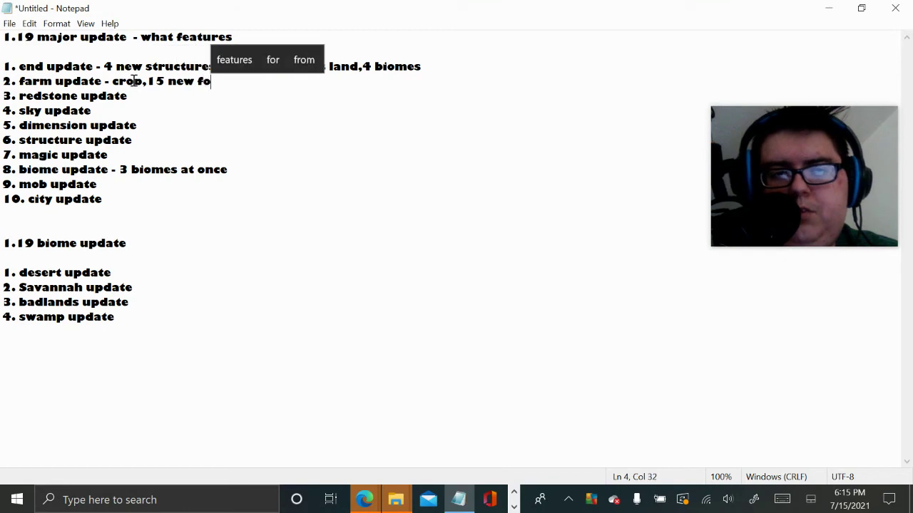
pyautogui.write('od,')
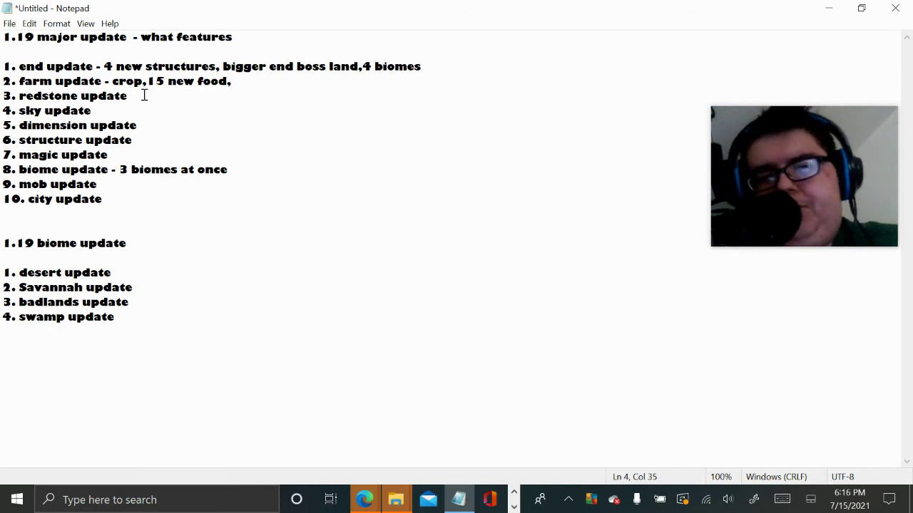
pyautogui.click(143, 95)
# Step: Give item 3 'redstone update' the note '- 30 new redstone blocks'
pyautogui.write('-')
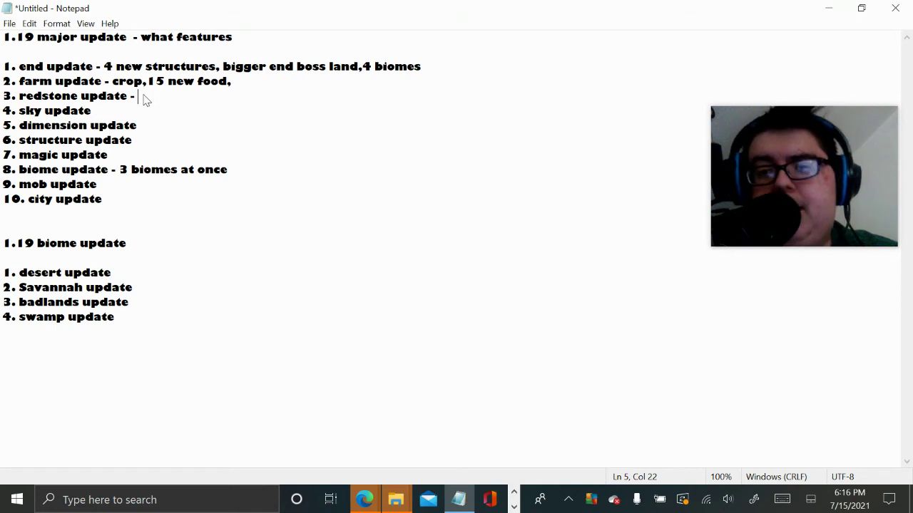
pyautogui.press('XF86MonBrightnessUp')
pyautogui.press('XF86MonBrightnessUp')
pyautogui.press('XF86MonBrightnessUp')
pyautogui.press('XF86MonBrightnessUp')
pyautogui.press('XF86MonBrightnessUp')
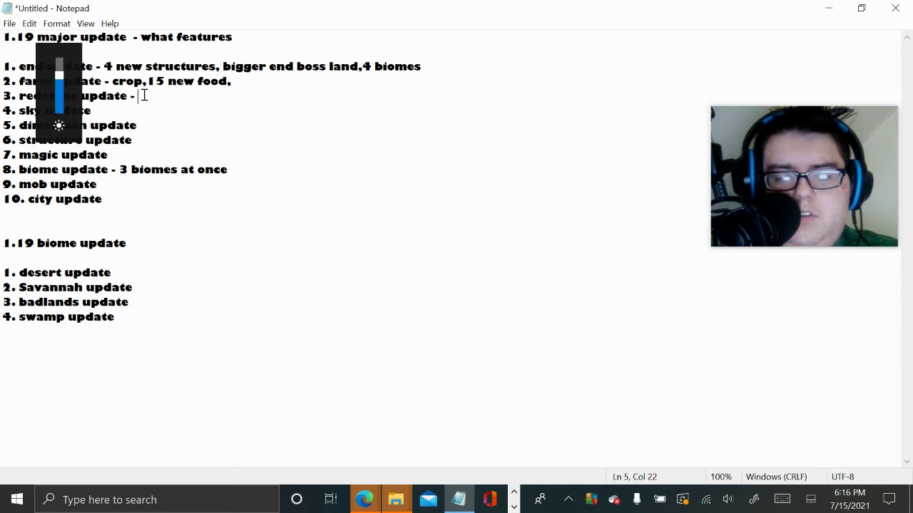
pyautogui.write('30 nwq')
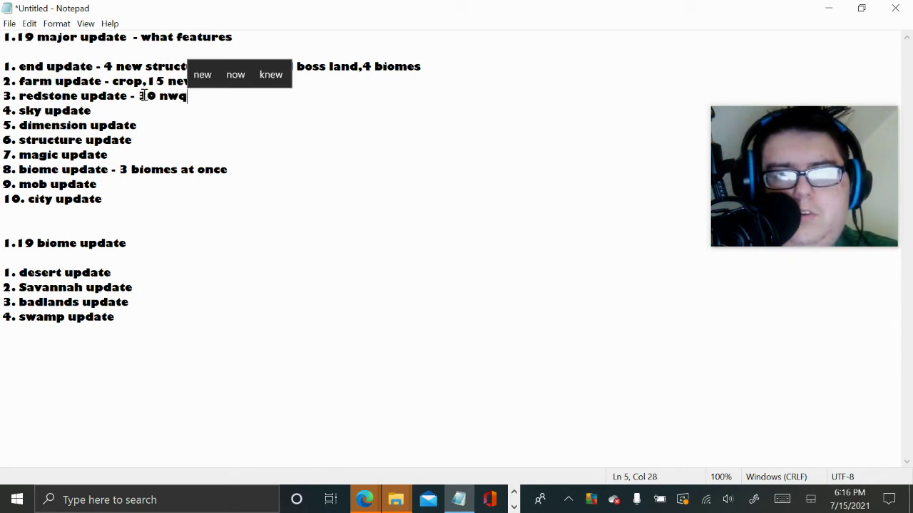
pyautogui.press('BackSpace')
pyautogui.write('ew ')
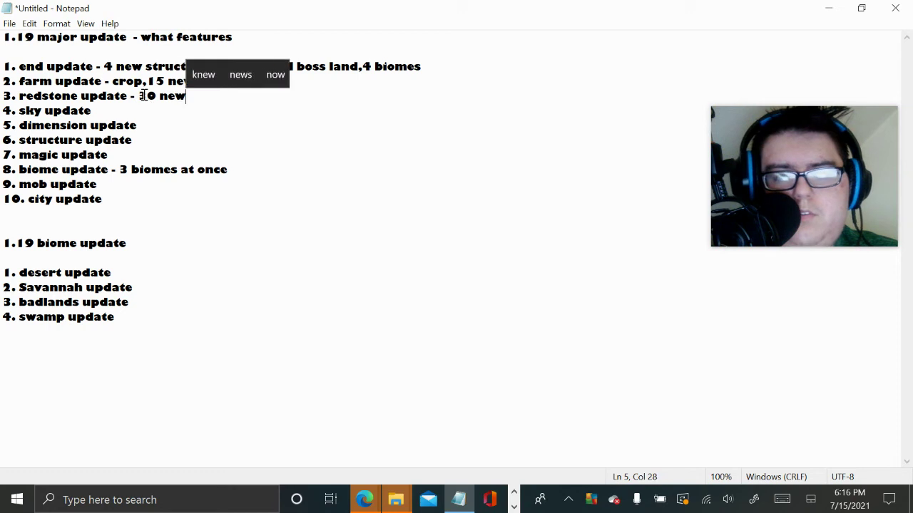
pyautogui.write('redston e')
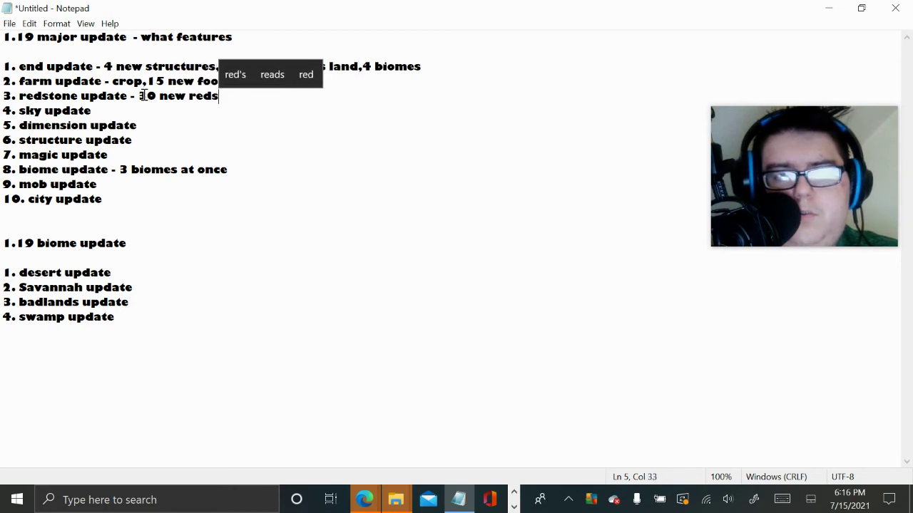
pyautogui.press('BackSpace')
pyautogui.press('BackSpace')
pyautogui.write('e ')
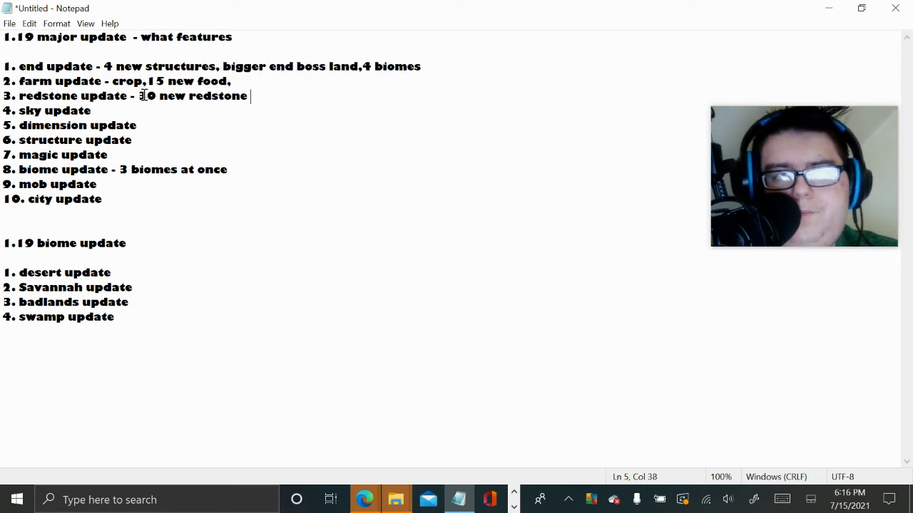
pyautogui.write('bloc')
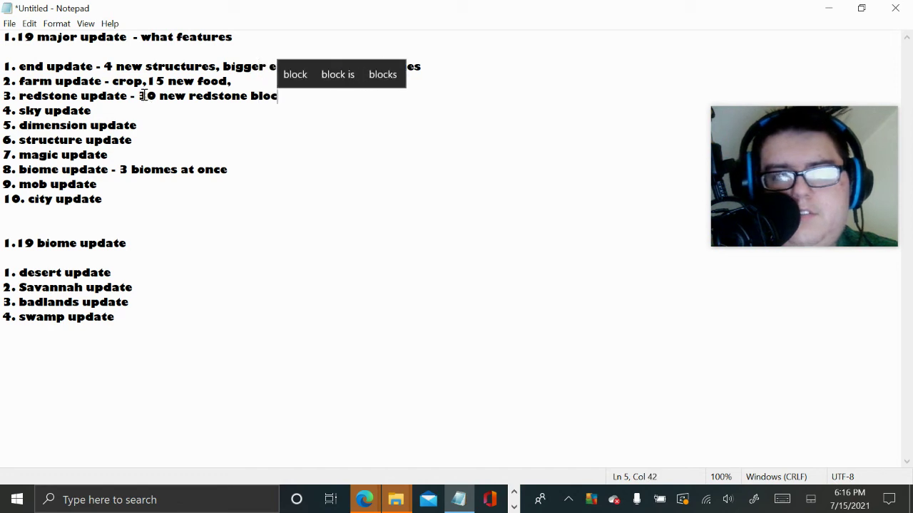
pyautogui.write('ks')
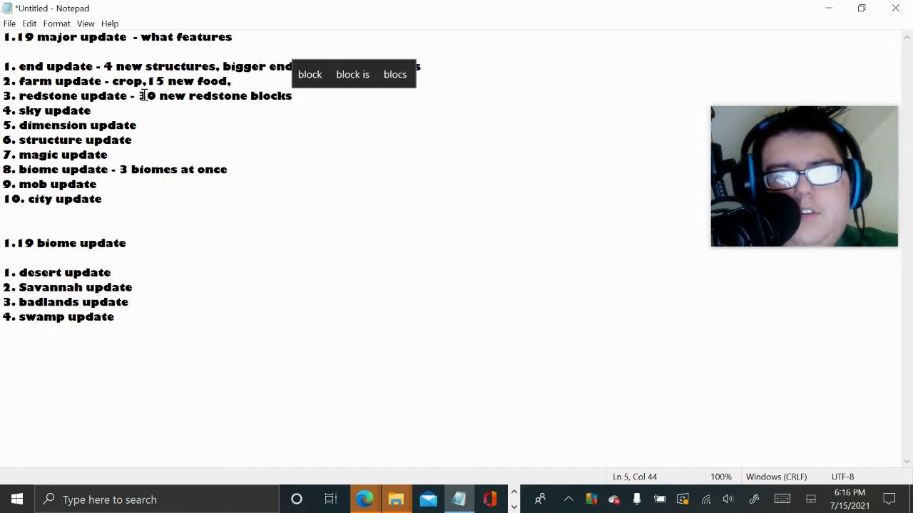
# Step: Annotate item 4 'sky update' with '- 3 biomes'
pyautogui.click(114, 109)
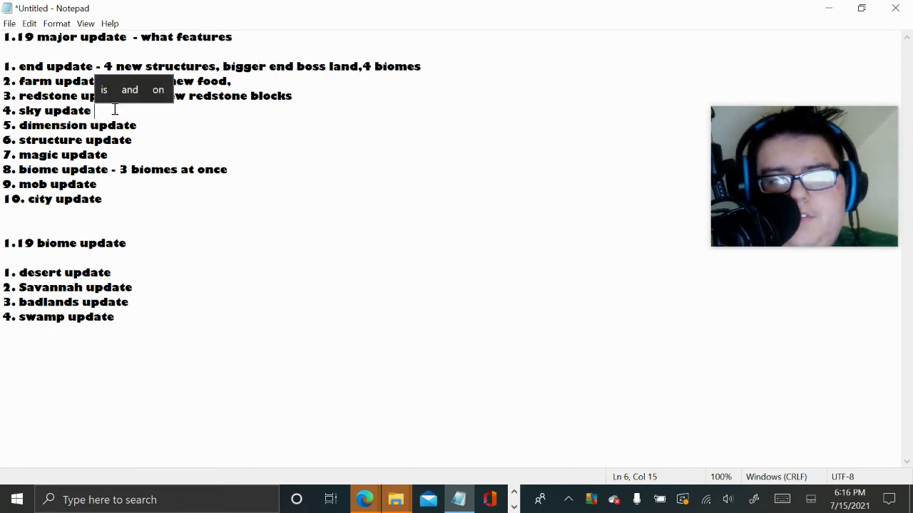
pyautogui.write('- ')
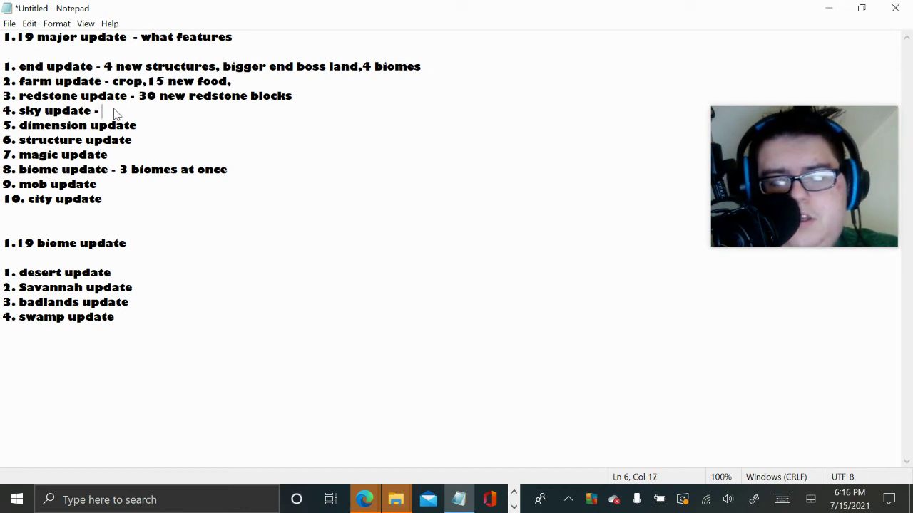
pyautogui.write('4')
pyautogui.press('BackSpace')
pyautogui.write('3')
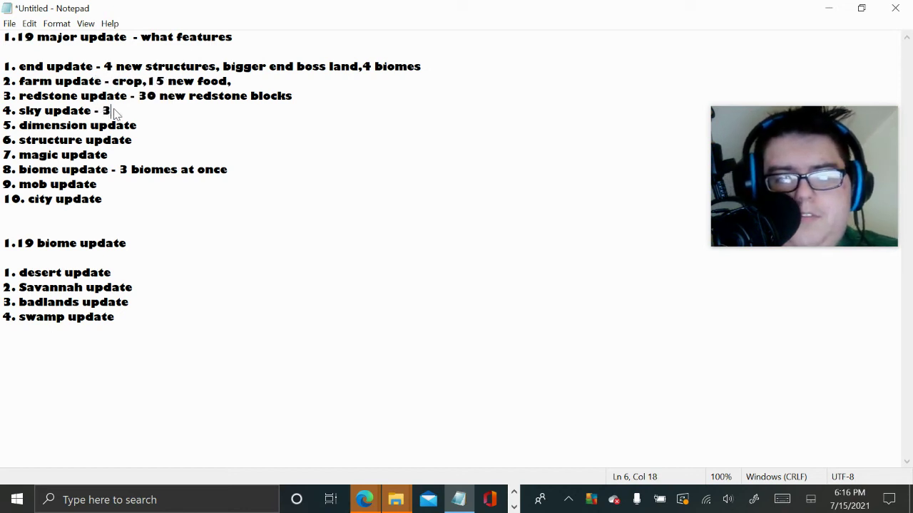
pyautogui.write(' niomes')
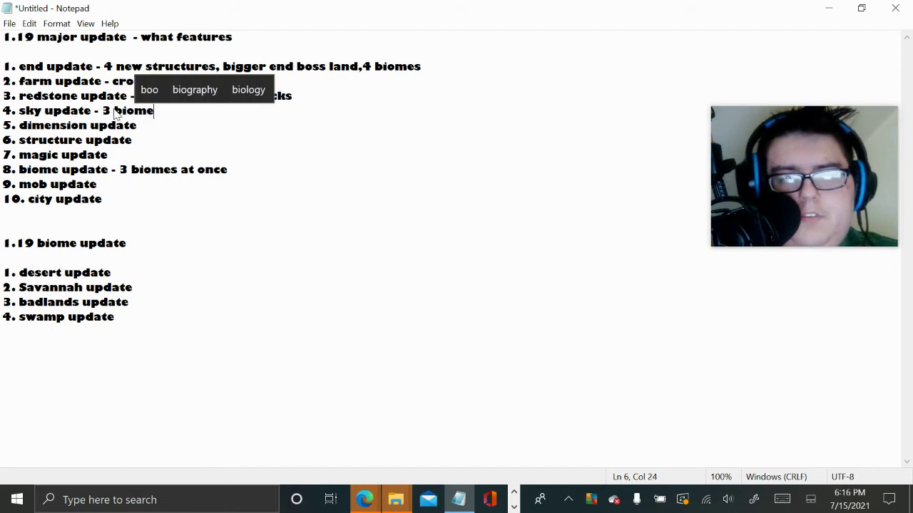
# Step: Annotate item 5 'dimension update' with '- scary'
pyautogui.click(149, 125)
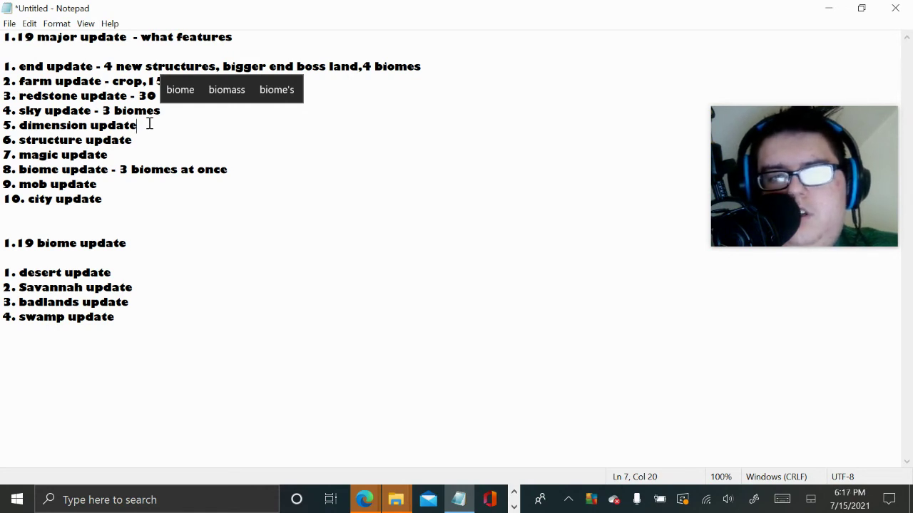
pyautogui.write('-')
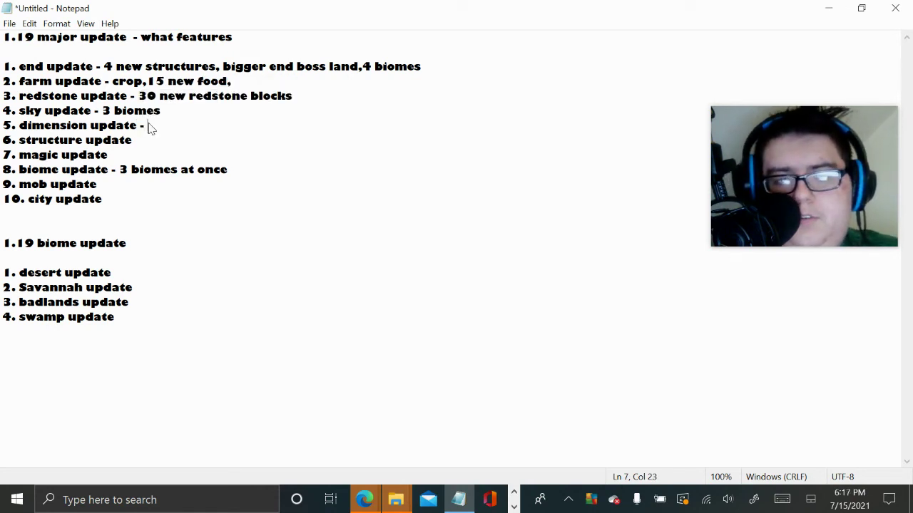
pyautogui.write('ary')
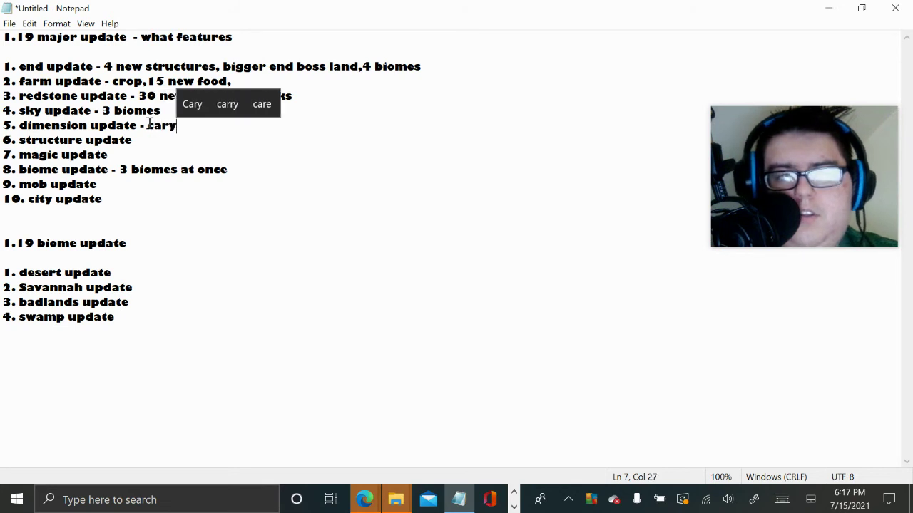
pyautogui.press('BackSpace')
pyautogui.press('BackSpace')
pyautogui.press('BackSpace')
pyautogui.press('BackSpace')
pyautogui.write('scary')
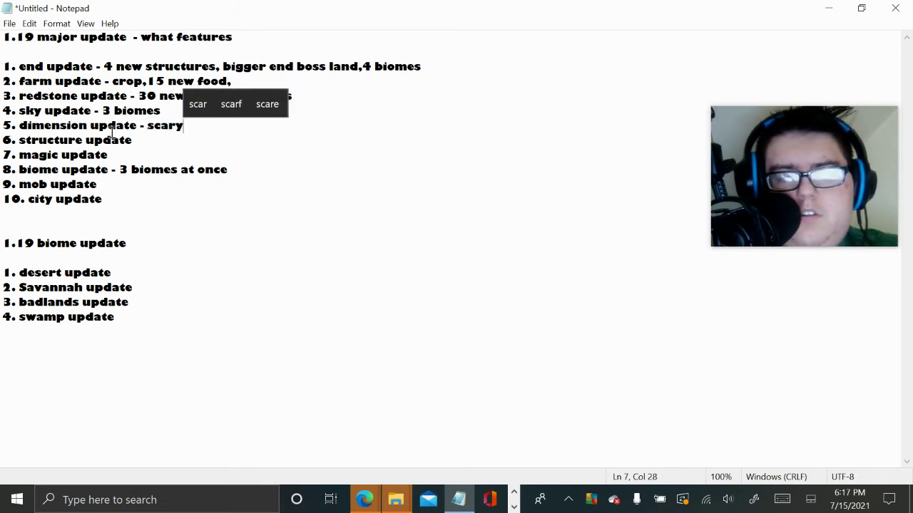
# Step: Add '11. scary update' to the list and delete 'scary' from item 5's note
pyautogui.click(13, 216)
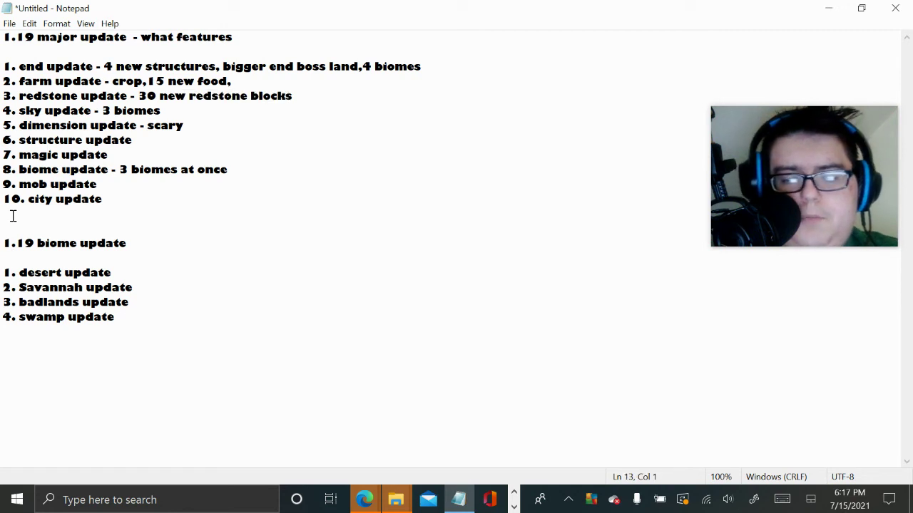
pyautogui.write('11.')
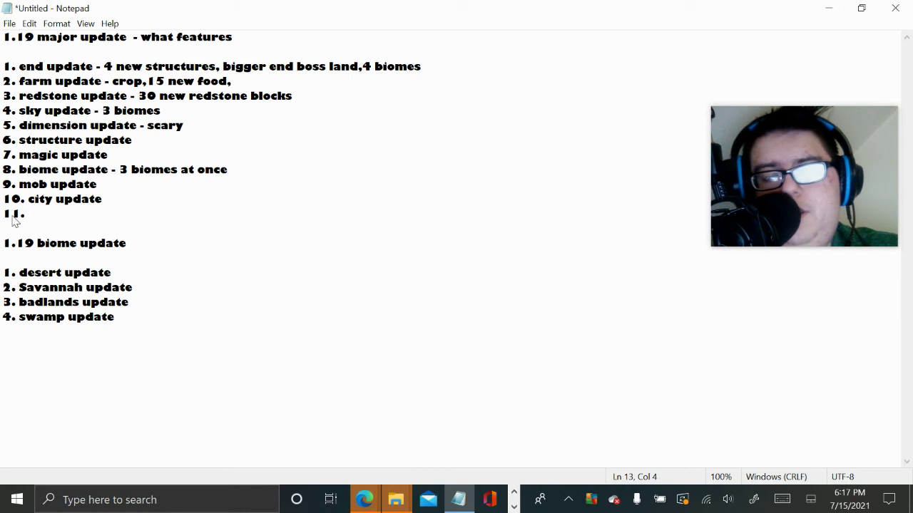
pyautogui.write(' s')
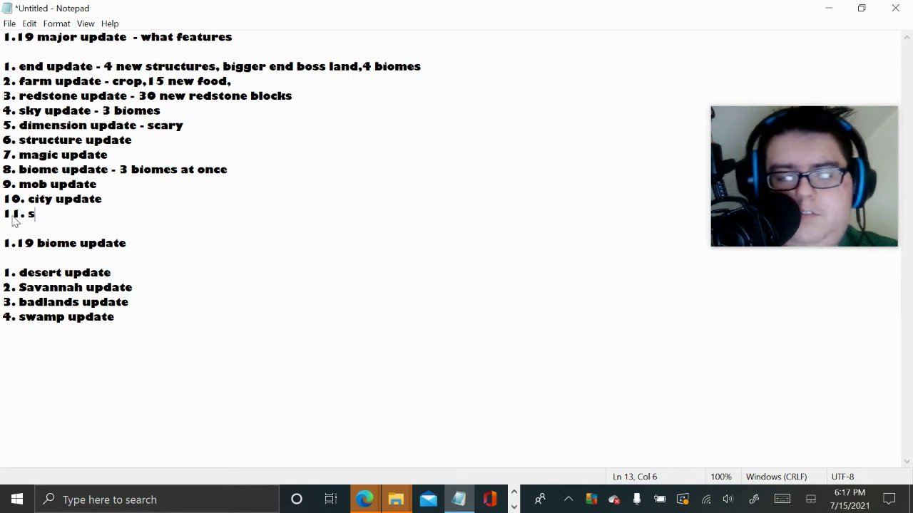
pyautogui.write('cary ')
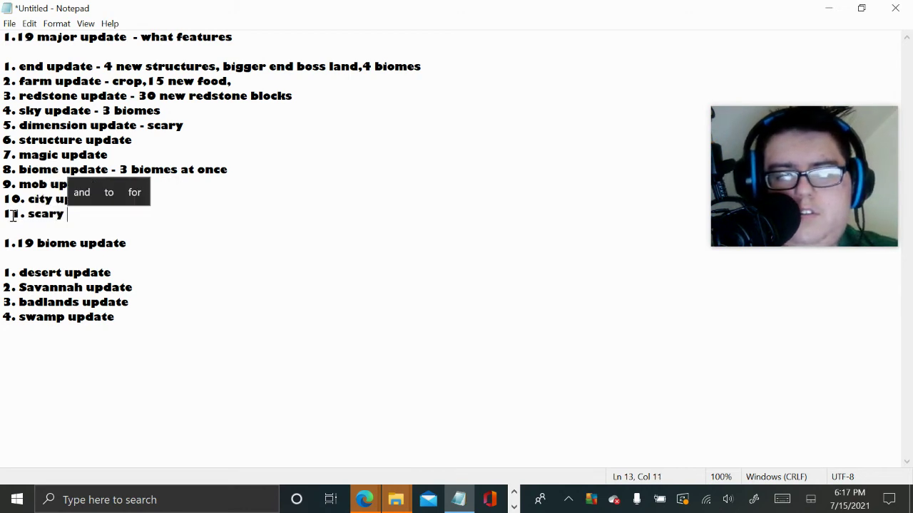
pyautogui.write('update')
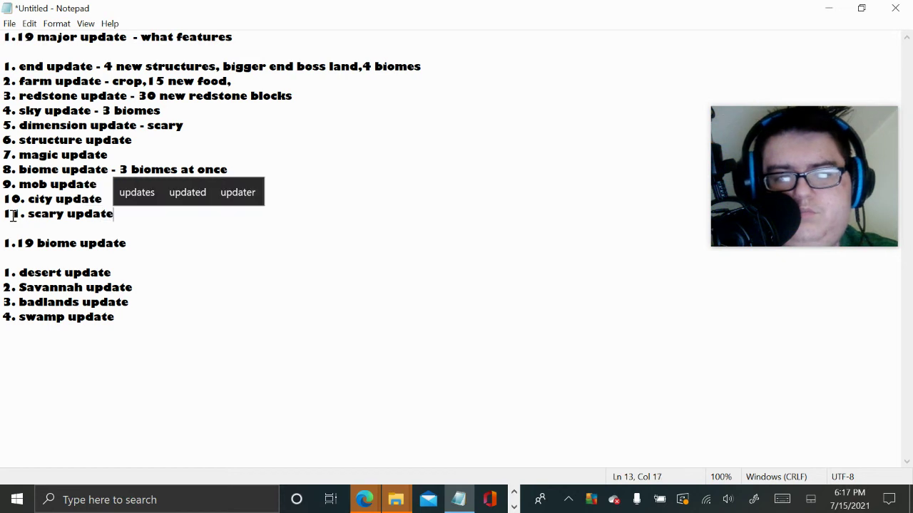
pyautogui.click(185, 126)
pyautogui.moveTo(185, 126); pyautogui.dragTo(149, 134)
pyautogui.press('BackSpace')
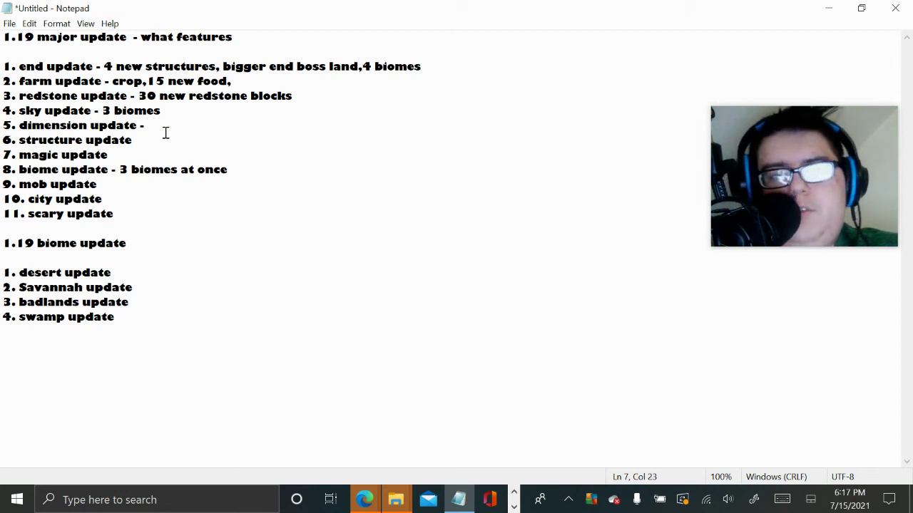
# Step: Mark dimension update with '0' and structure update with '- yes'
pyautogui.write('0')
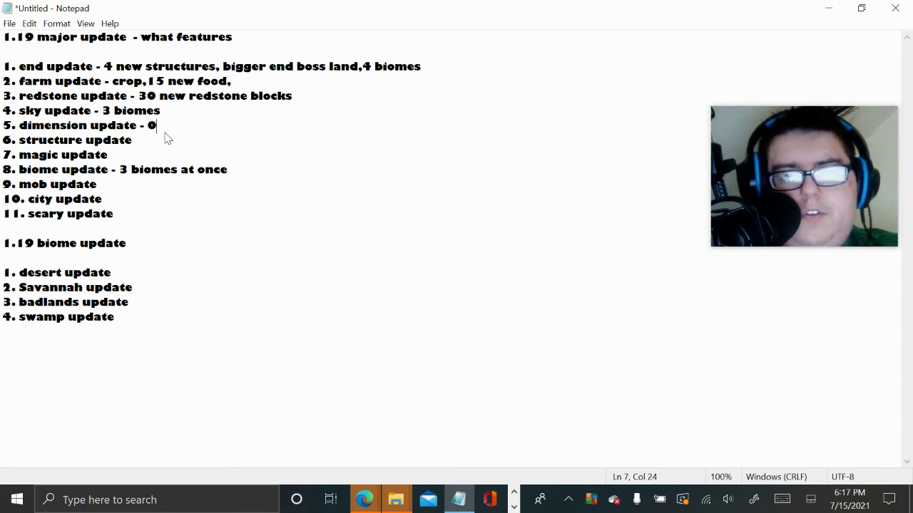
pyautogui.click(148, 144)
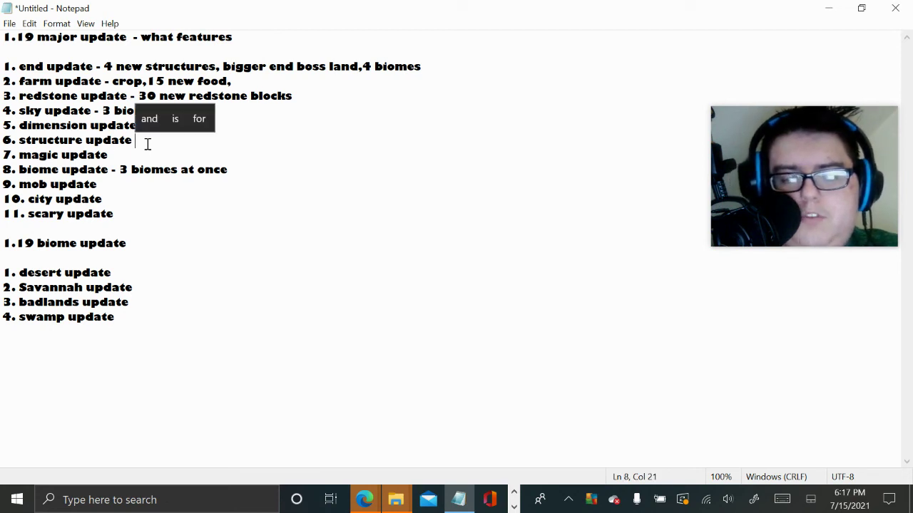
pyautogui.write('- yes')
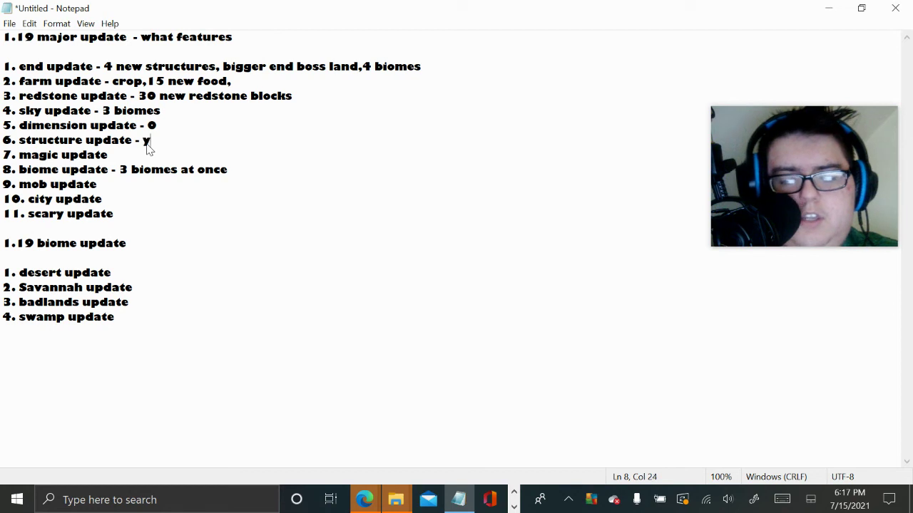
# Step: Annotate item 7 'magic update' with '- wands,spells, new enchantments'
pyautogui.click(121, 157)
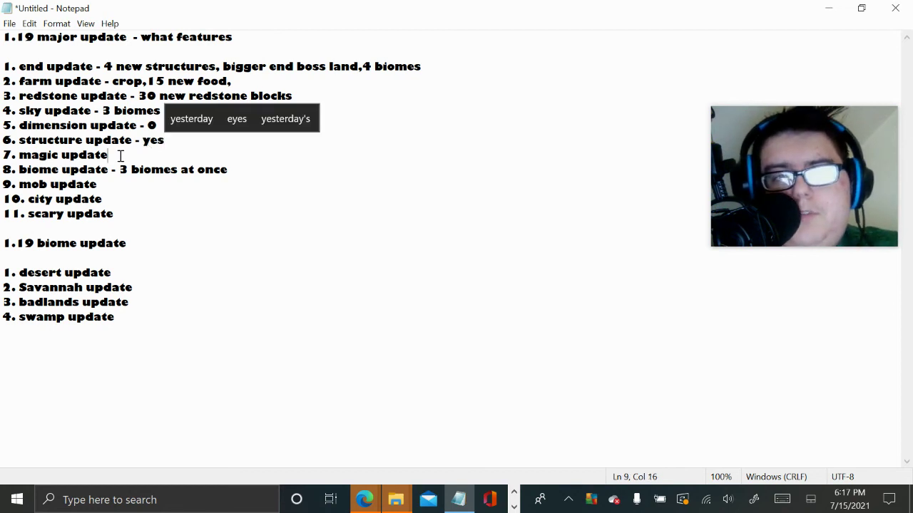
pyautogui.write('- ')
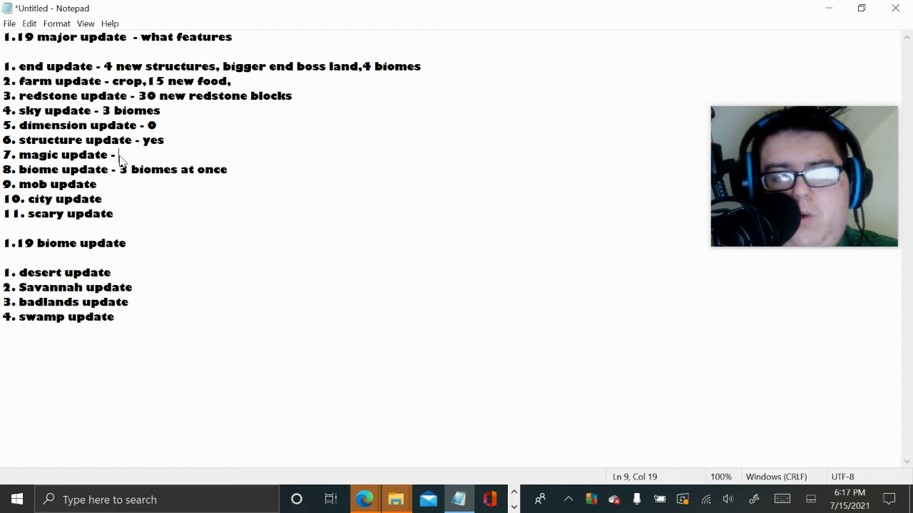
pyautogui.write('wand')
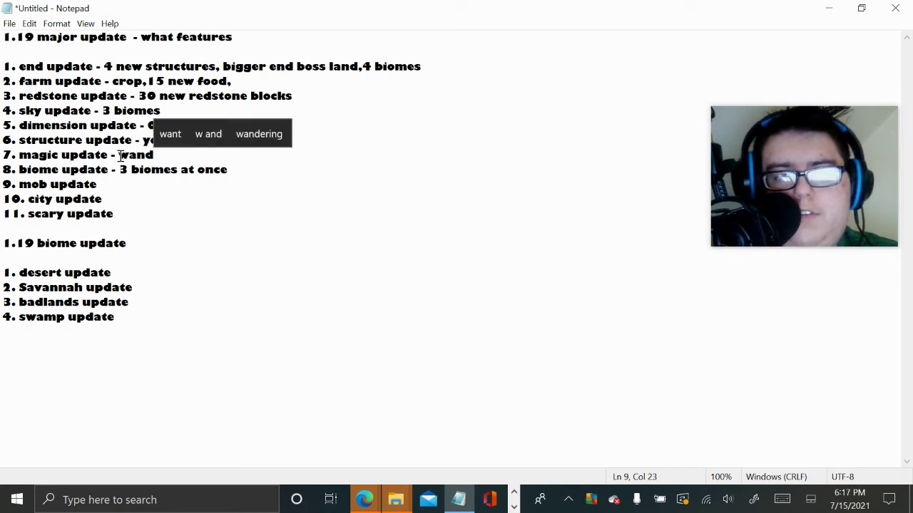
pyautogui.write('s,')
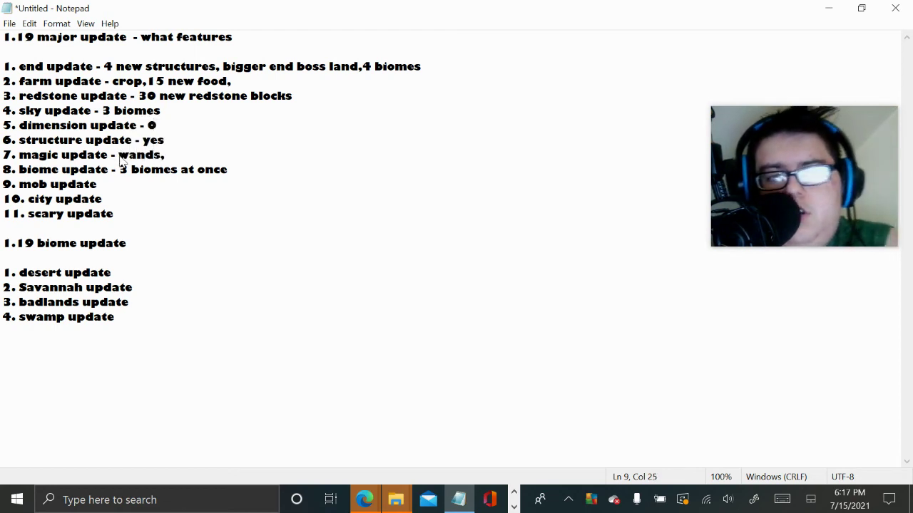
pyautogui.write('spell')
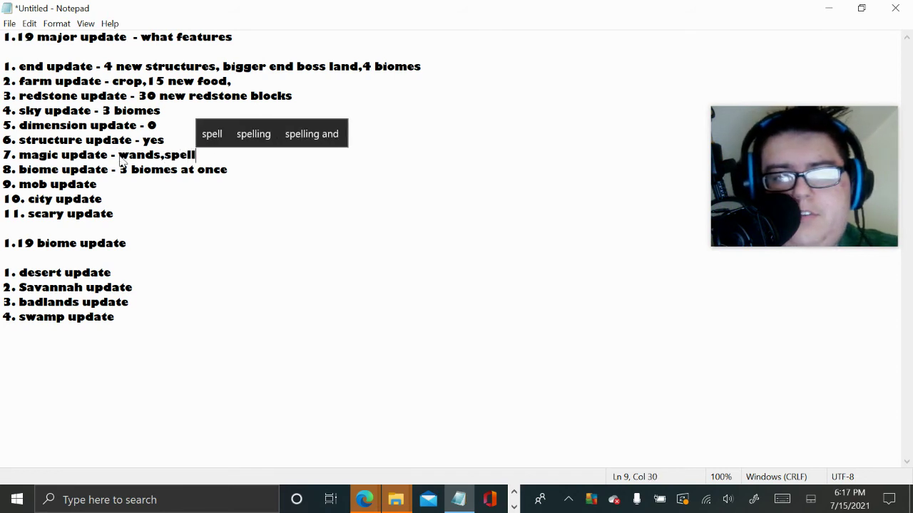
pyautogui.write('s,')
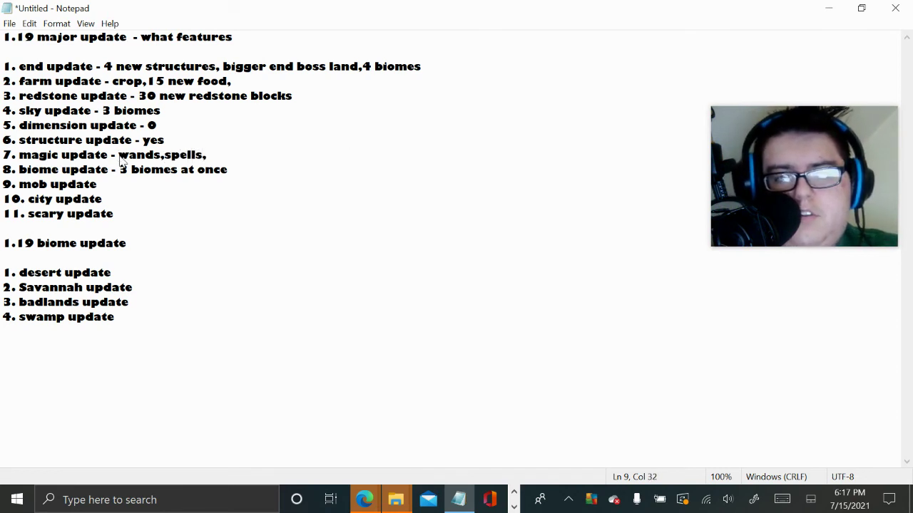
pyautogui.write(' e')
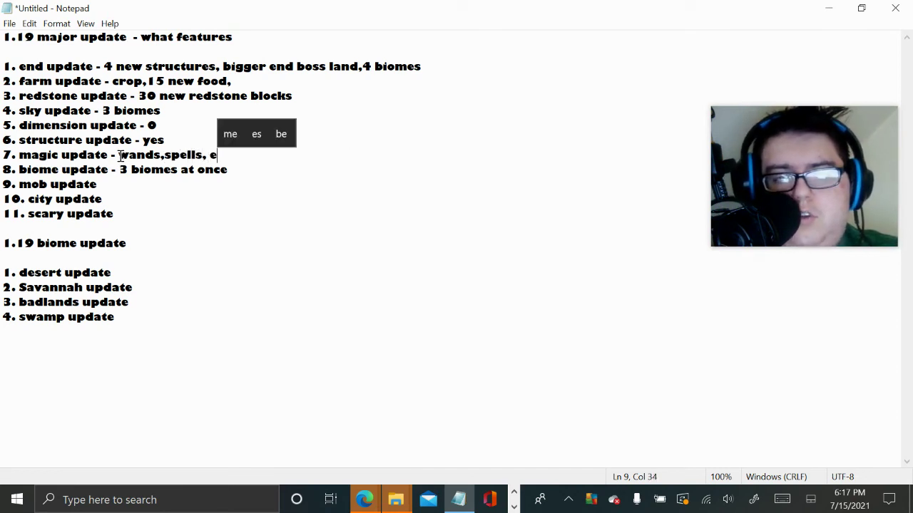
pyautogui.press('BackSpace')
pyautogui.write('new ')
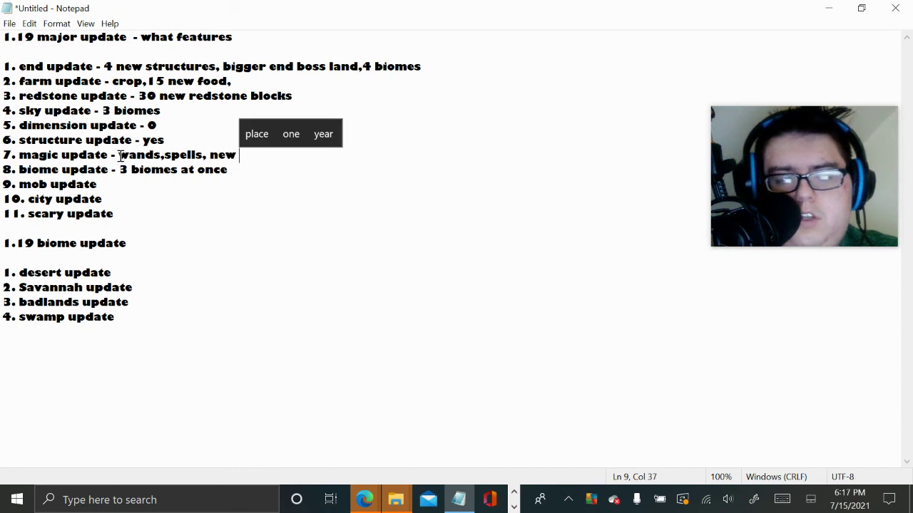
pyautogui.write('enchanc')
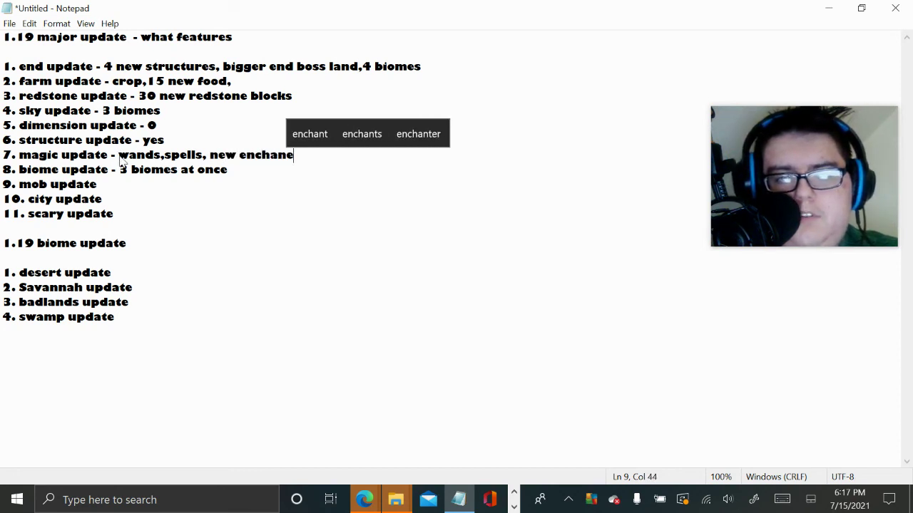
pyautogui.press('BackSpace')
pyautogui.write('tmwn')
pyautogui.press('BackSpace')
pyautogui.press('BackSpace')
pyautogui.write('ent')
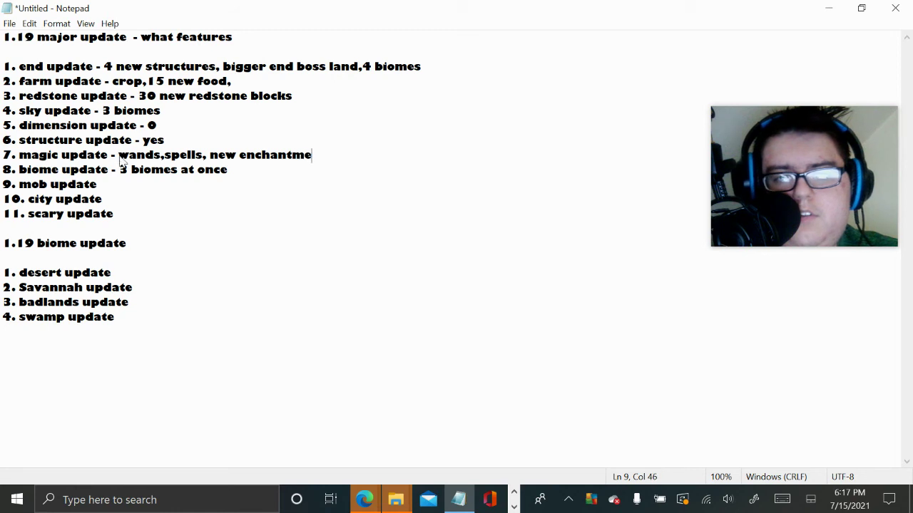
pyautogui.write('s')
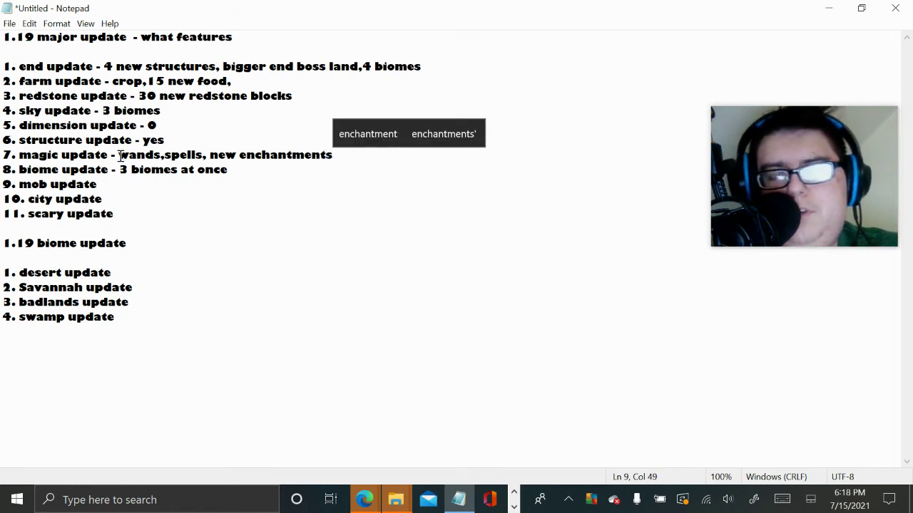
# Step: Add 'yes' notes to the biome and mob update items and a dash after city update
pyautogui.click(250, 174)
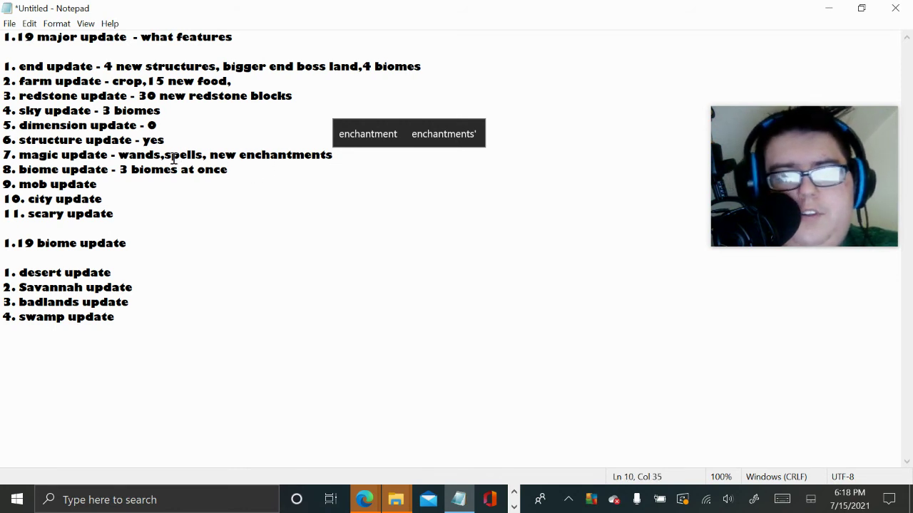
pyautogui.click(109, 186)
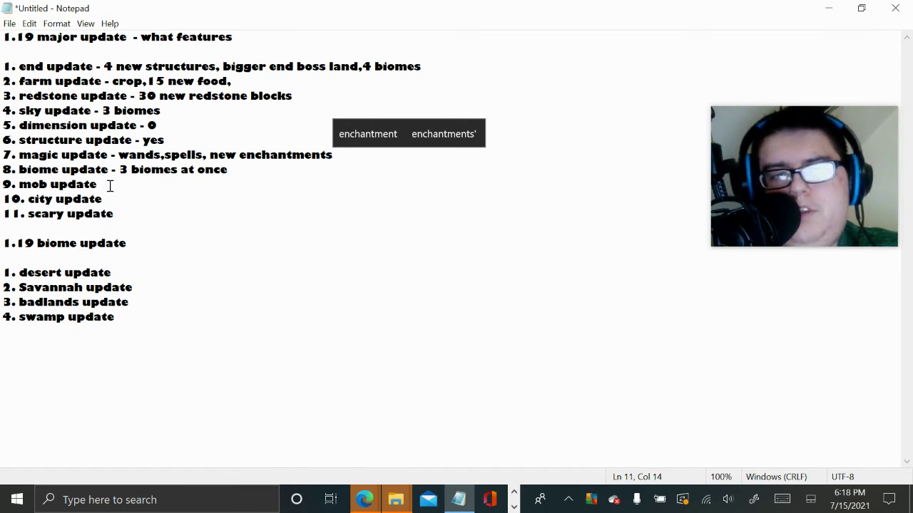
pyautogui.click(112, 201)
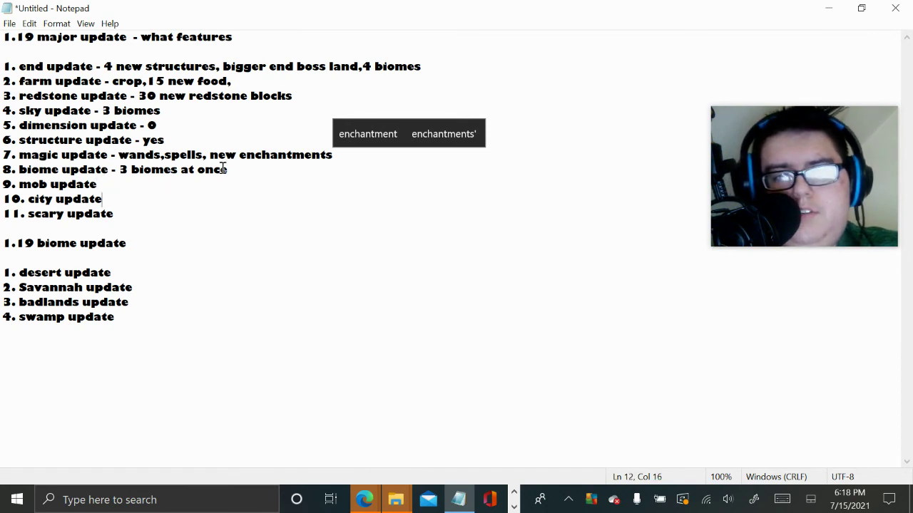
pyautogui.click(259, 172)
pyautogui.write('- yes')
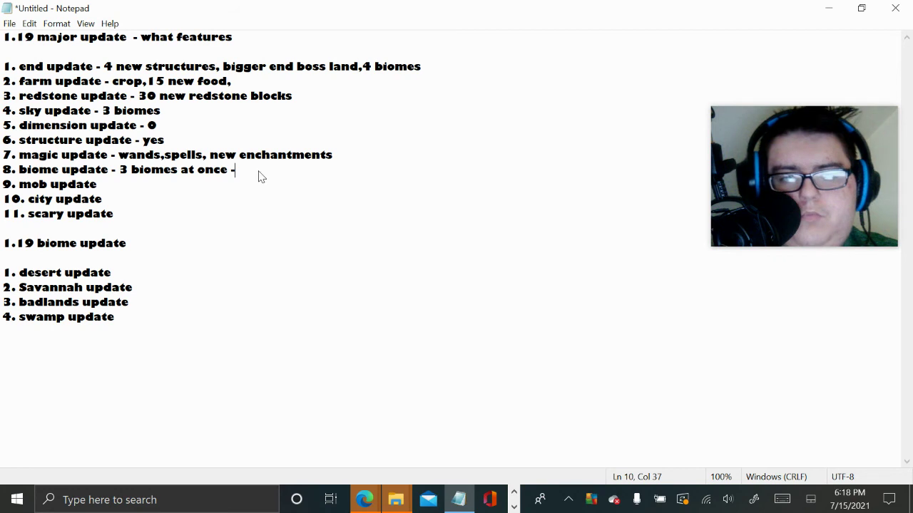
pyautogui.click(124, 185)
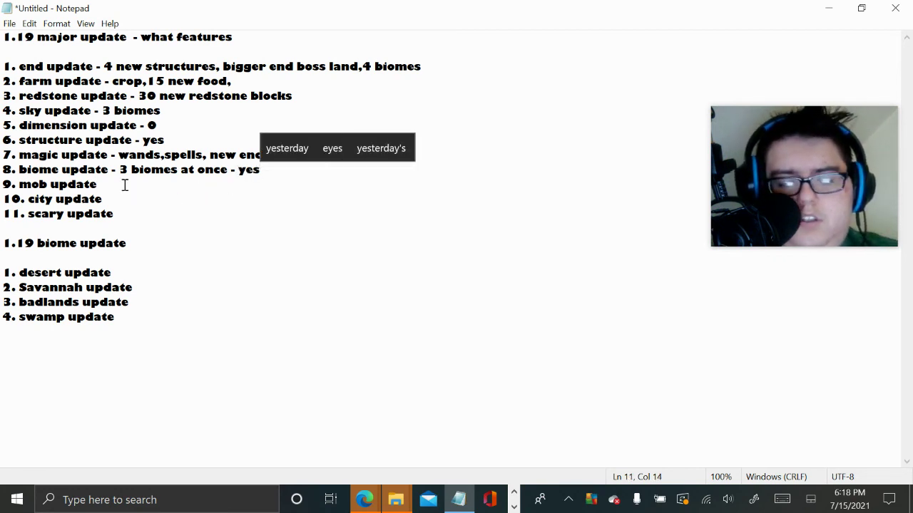
pyautogui.write('yes')
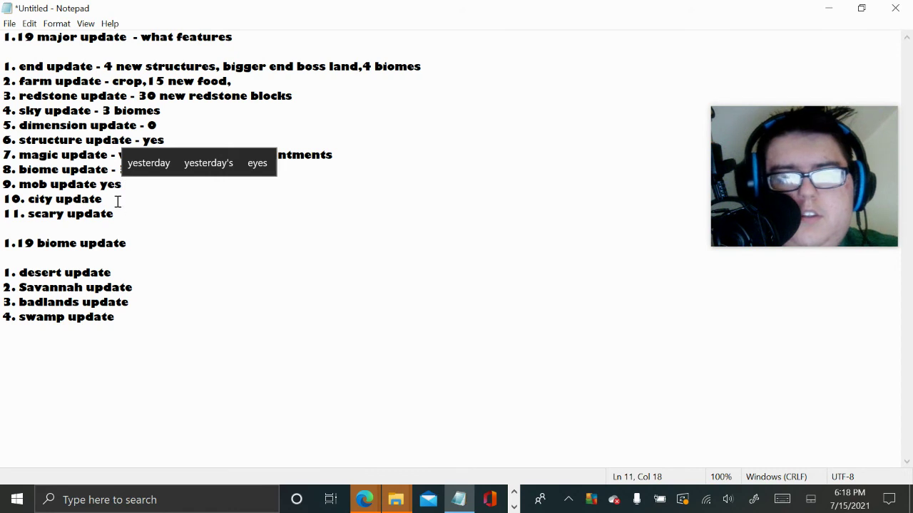
pyautogui.write('-')
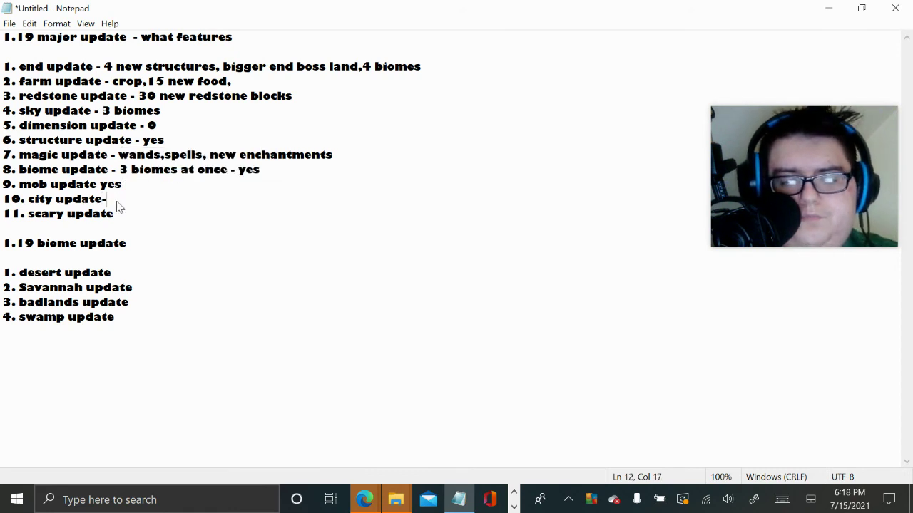
pyautogui.press('Left')
pyautogui.press('Right')
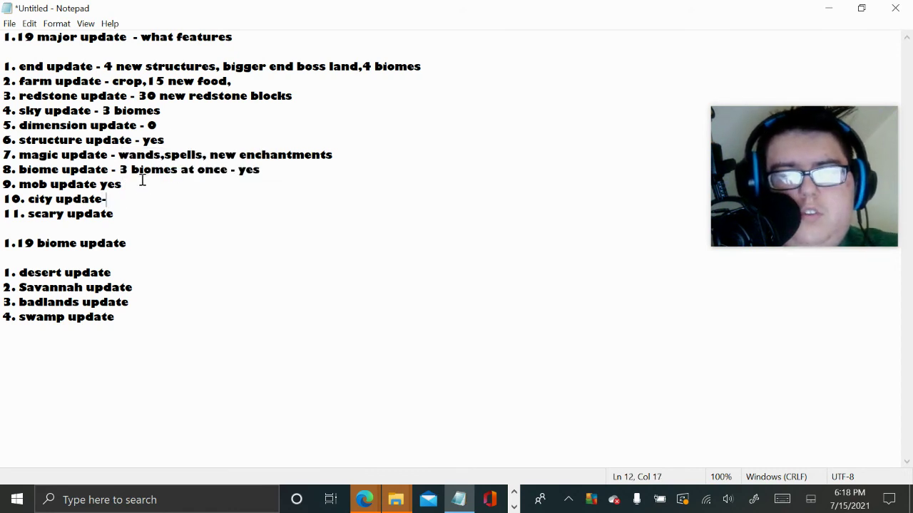
# Step: Replace the 'yes' notes with 0 so items 8, 9 and 10 each end '- 0'
pyautogui.click(139, 187)
pyautogui.press('BackSpace')
pyautogui.press('BackSpace')
pyautogui.press('BackSpace')
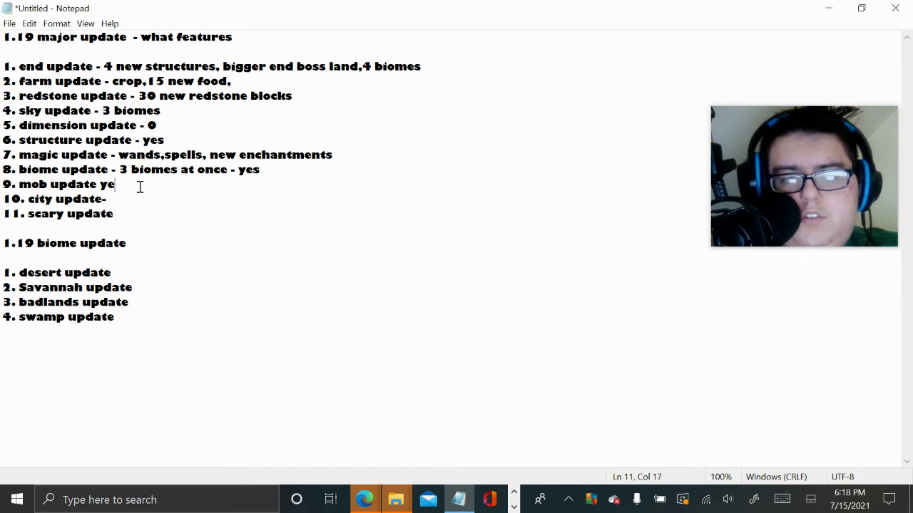
pyautogui.write('0')
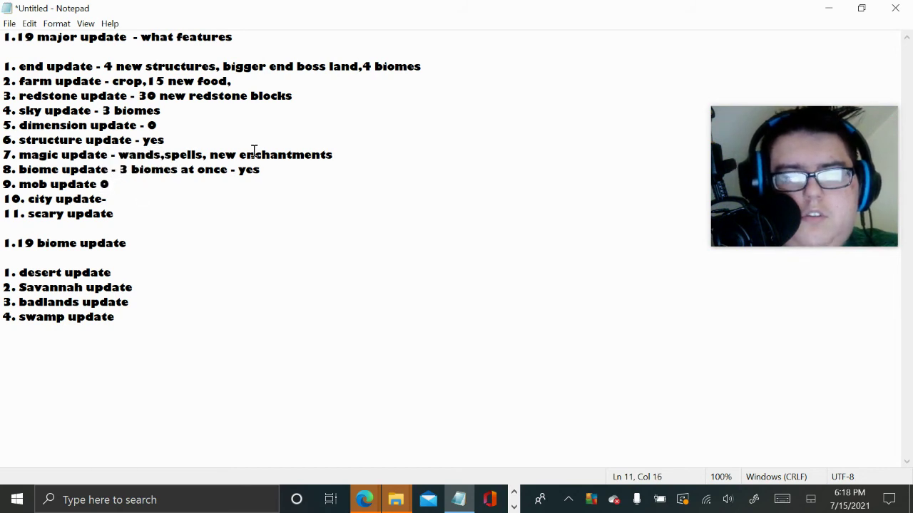
pyautogui.click(261, 171)
pyautogui.press('BackSpace')
pyautogui.press('BackSpace')
pyautogui.press('BackSpace')
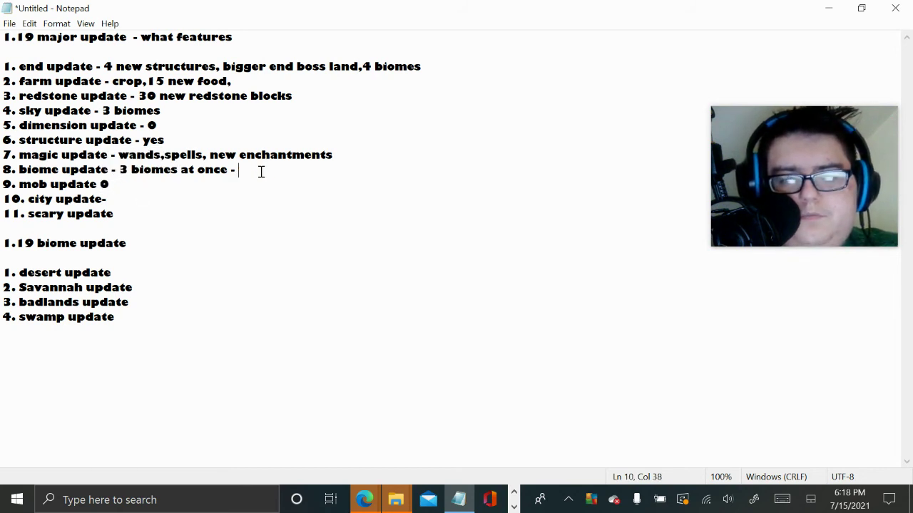
pyautogui.write('0')
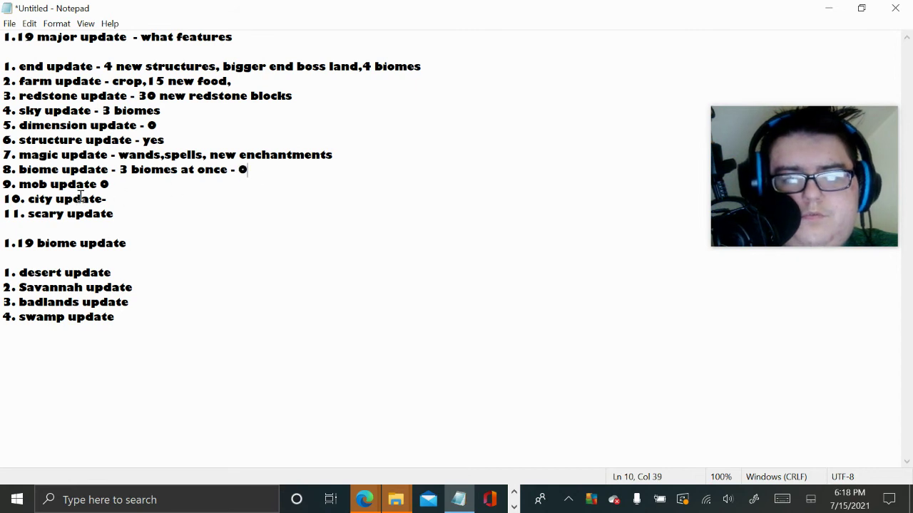
pyautogui.press('Down')
pyautogui.press('Left')
pyautogui.write('-')
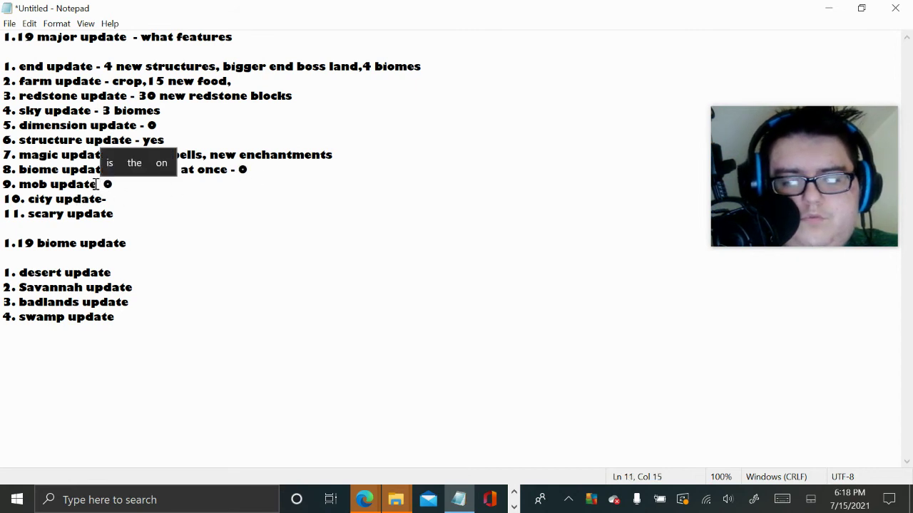
pyautogui.click(118, 203)
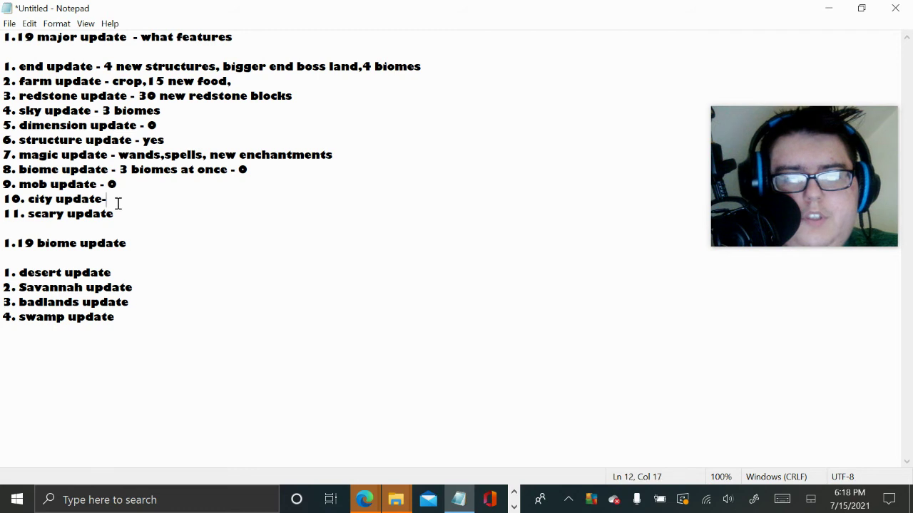
pyautogui.write('0')
pyautogui.click(123, 216)
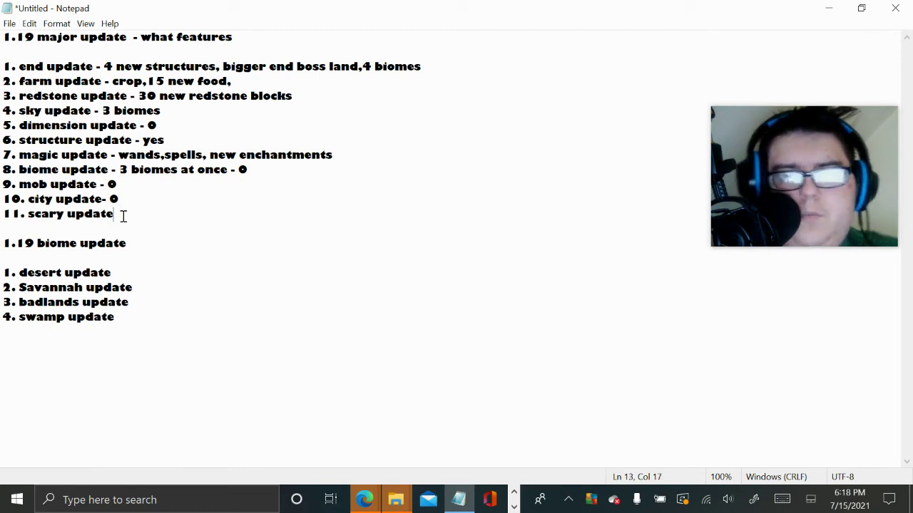
# Step: Append '- 2 new boss, paranorml activity' to item 11, correcting the last word
pyautogui.write('- ')
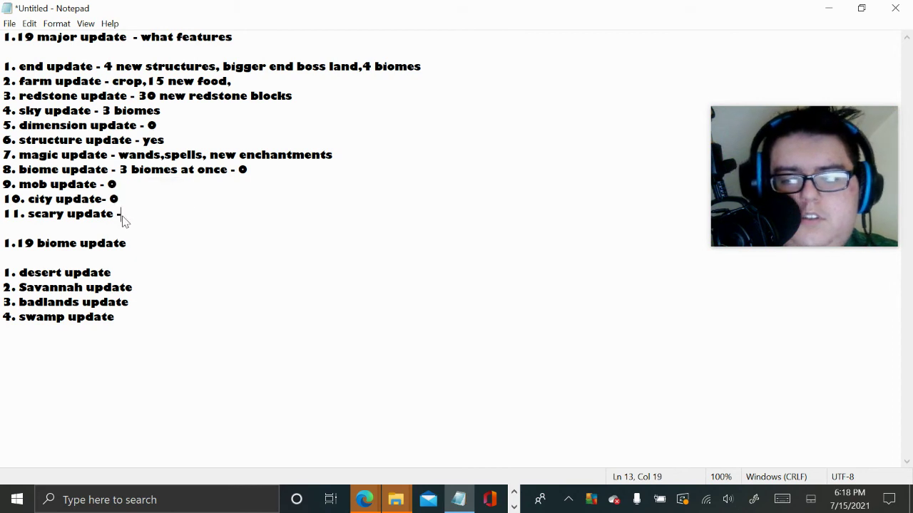
pyautogui.write('2 ')
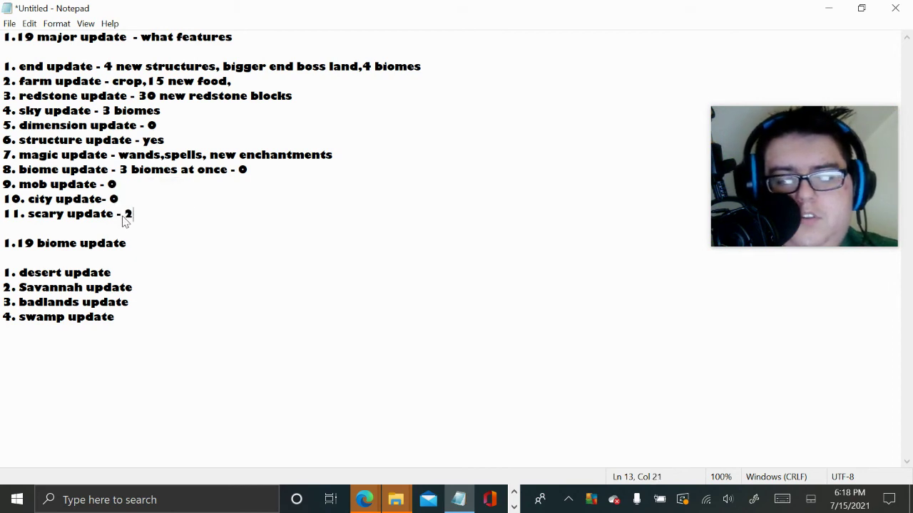
pyautogui.write('new ')
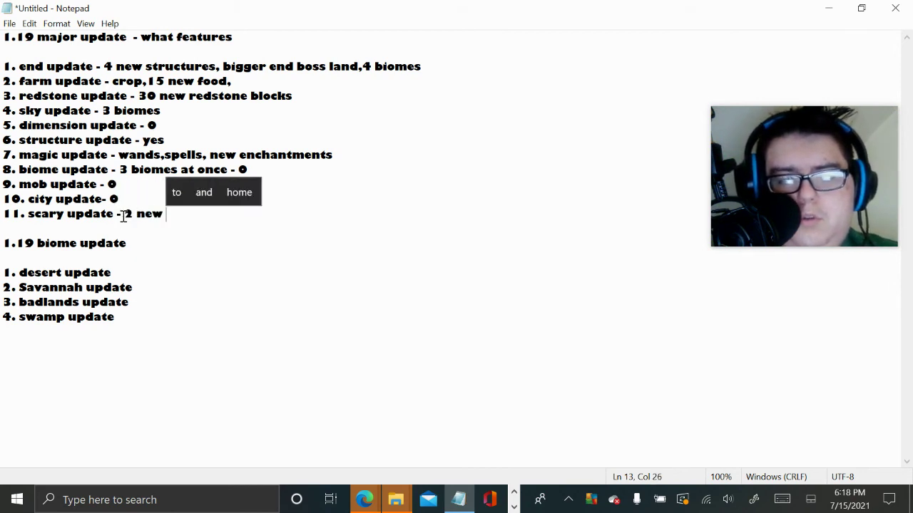
pyautogui.write('boss')
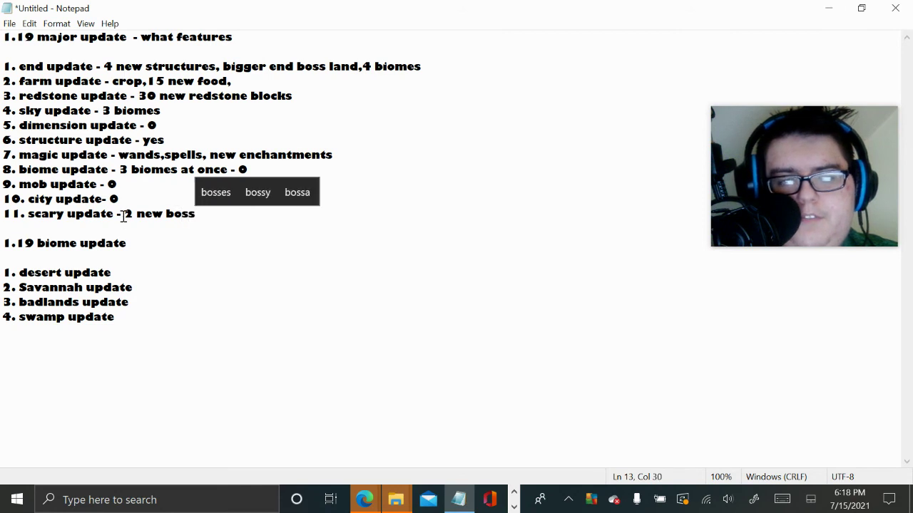
pyautogui.write(', pa')
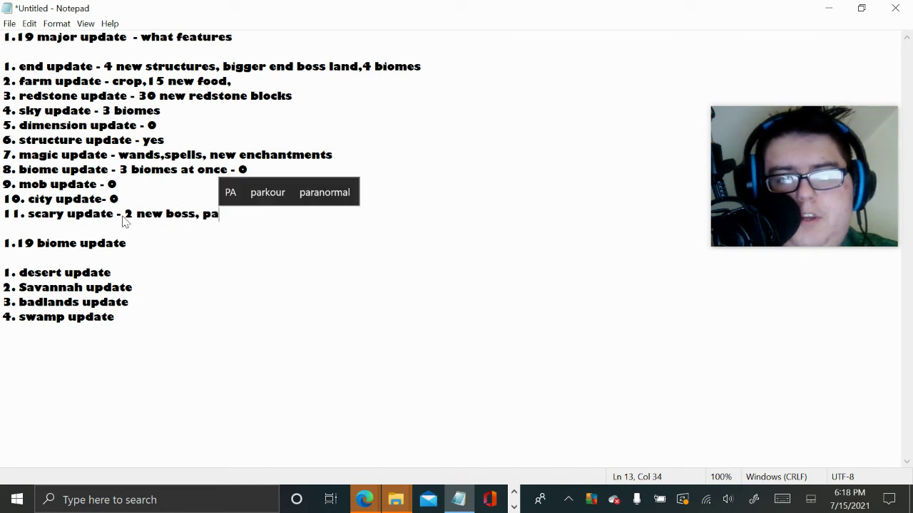
pyautogui.write('ranorml')
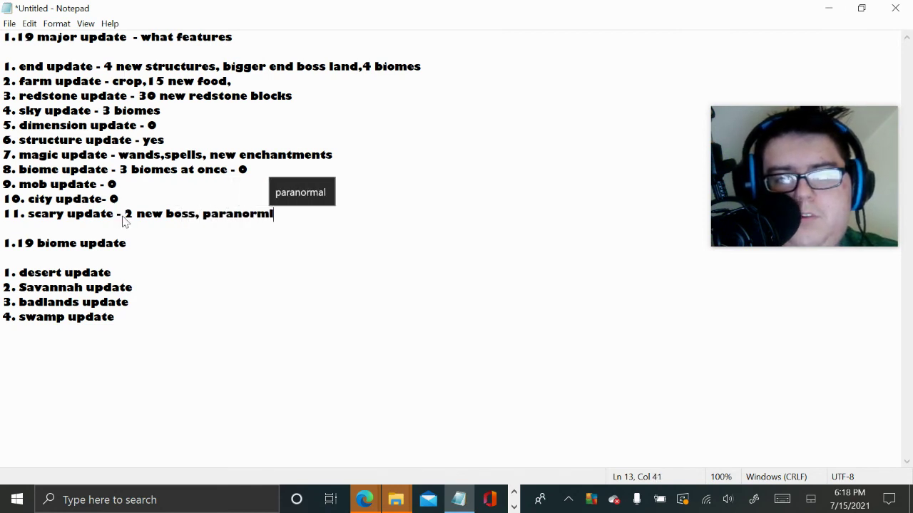
pyautogui.write(' act')
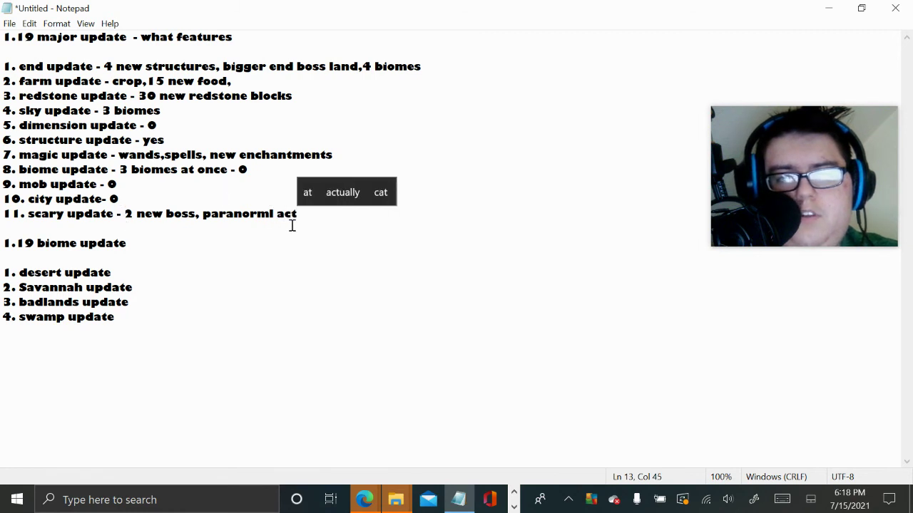
pyautogui.write('oi')
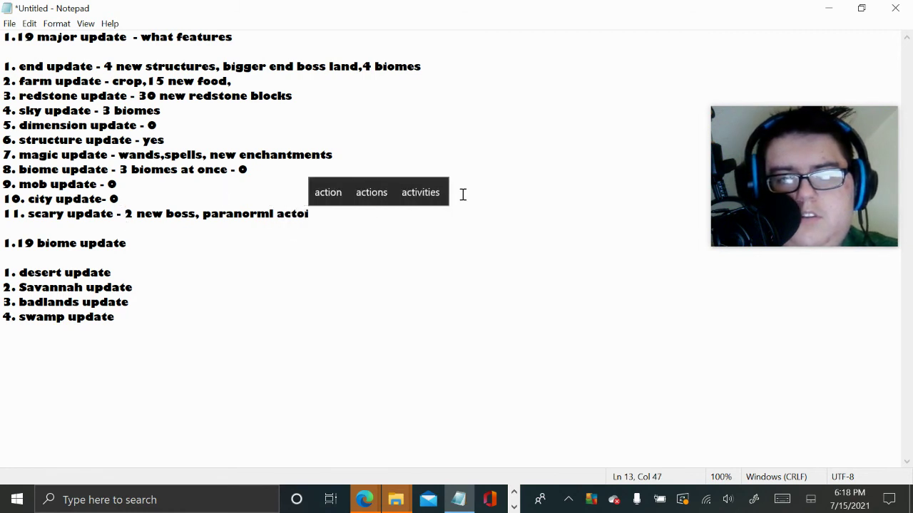
pyautogui.click(442, 196)
pyautogui.press('BackSpace')
pyautogui.press('BackSpace')
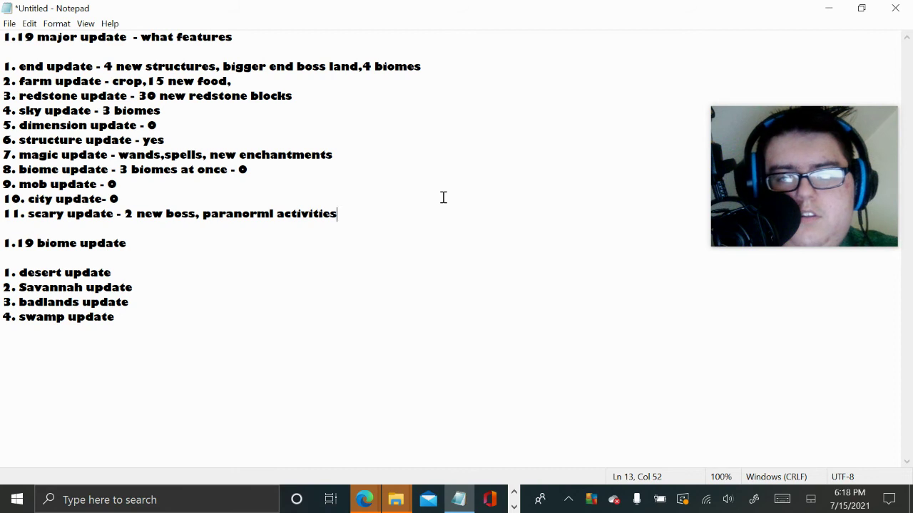
pyautogui.press('BackSpace')
pyautogui.press('BackSpace')
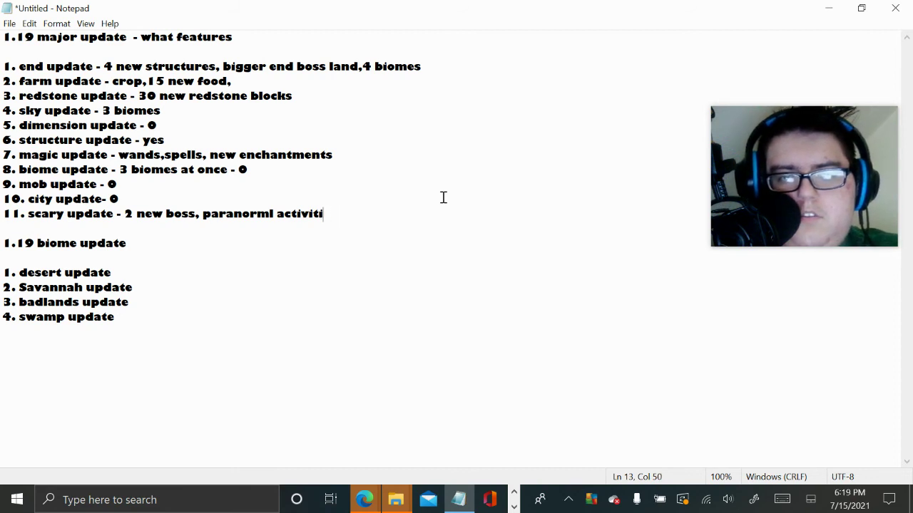
pyautogui.write('y')
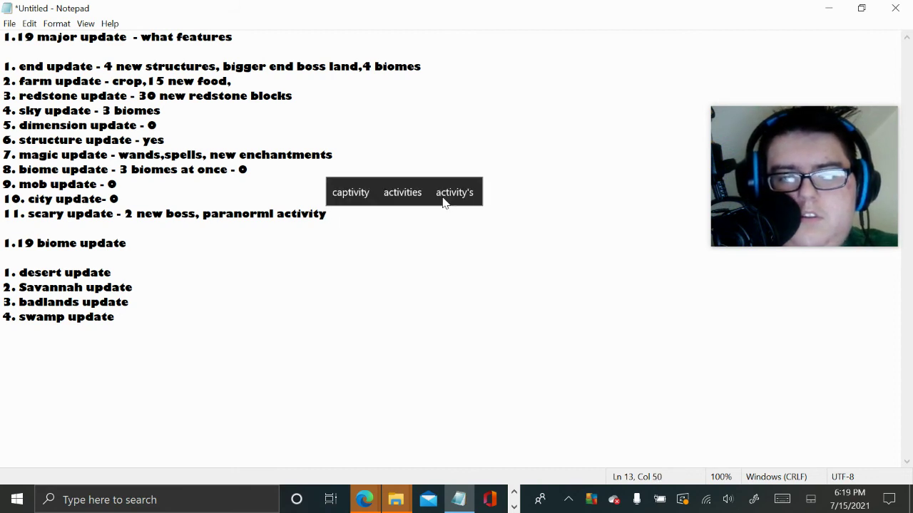
pyautogui.click(436, 200)
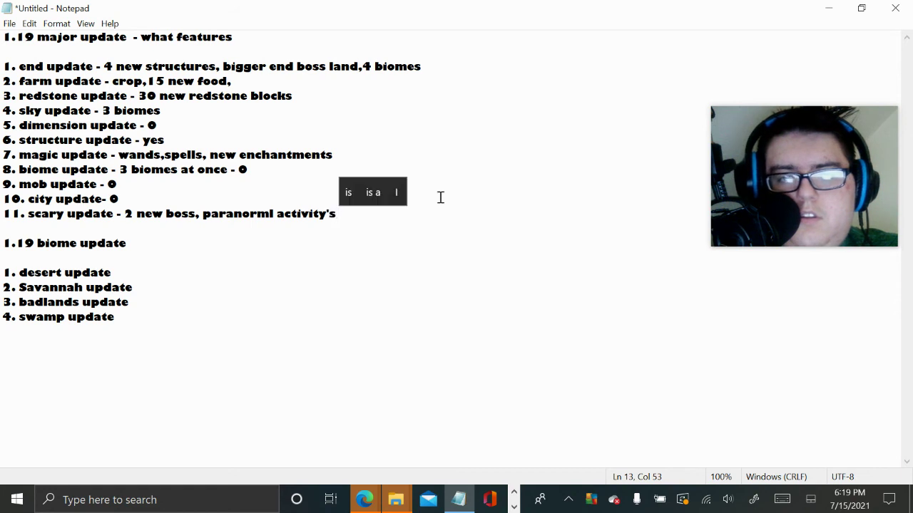
pyautogui.press('BackSpace')
pyautogui.press('BackSpace')
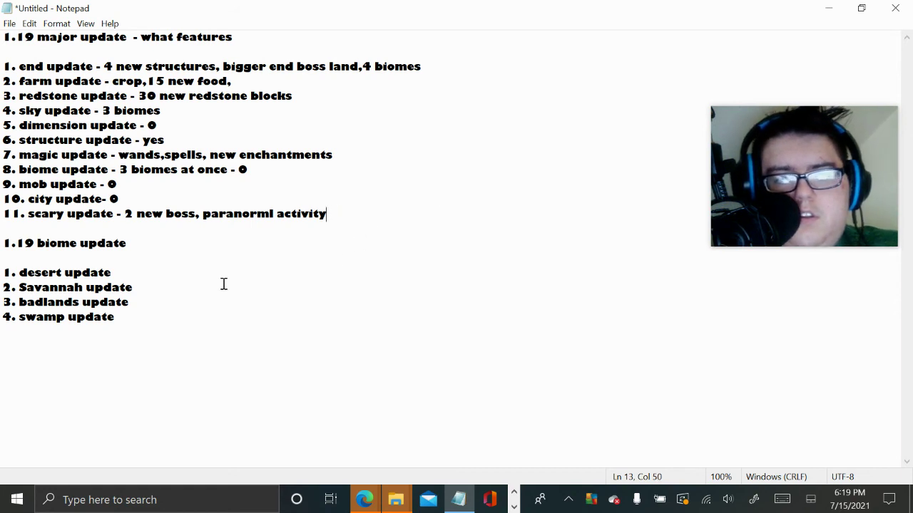